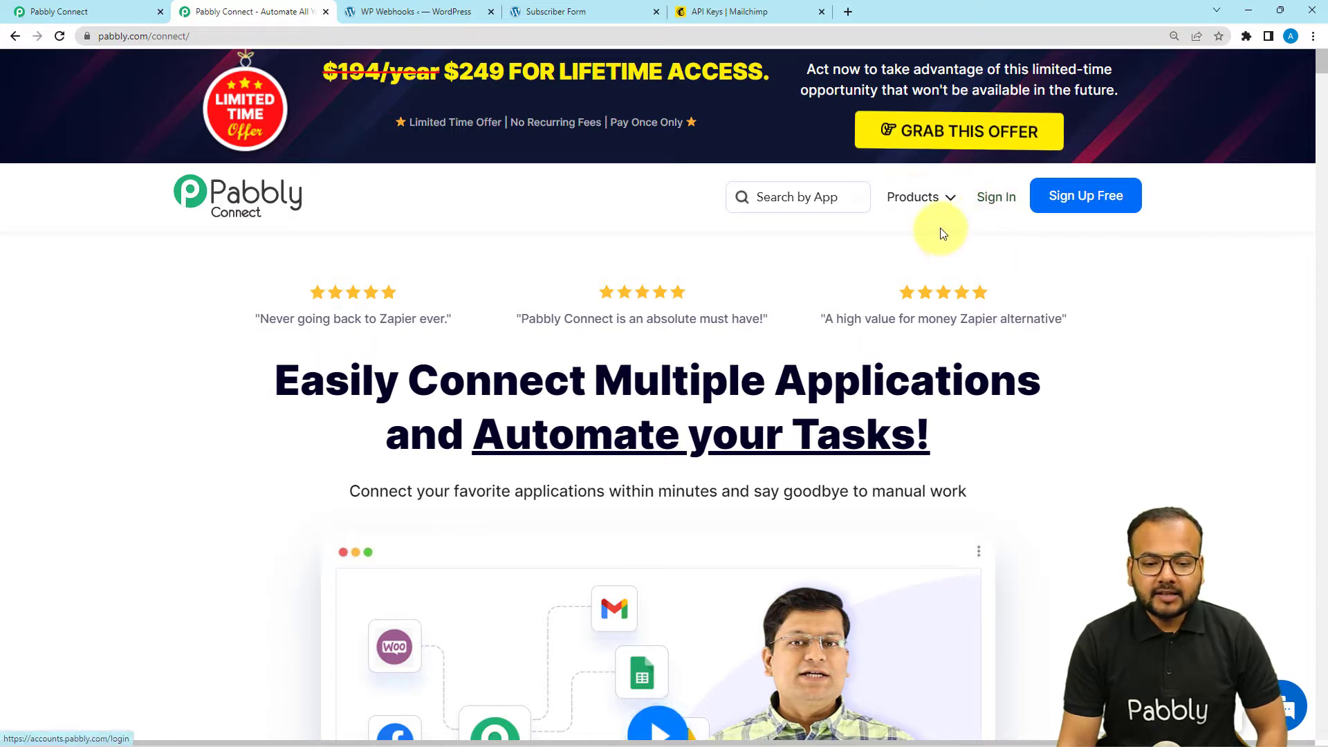
- Create a new Pabbly Connect workflow named 'WordPress to Mailchimp' from the dashboard
{"action": "mouse_move", "coordinate": [926, 204]}
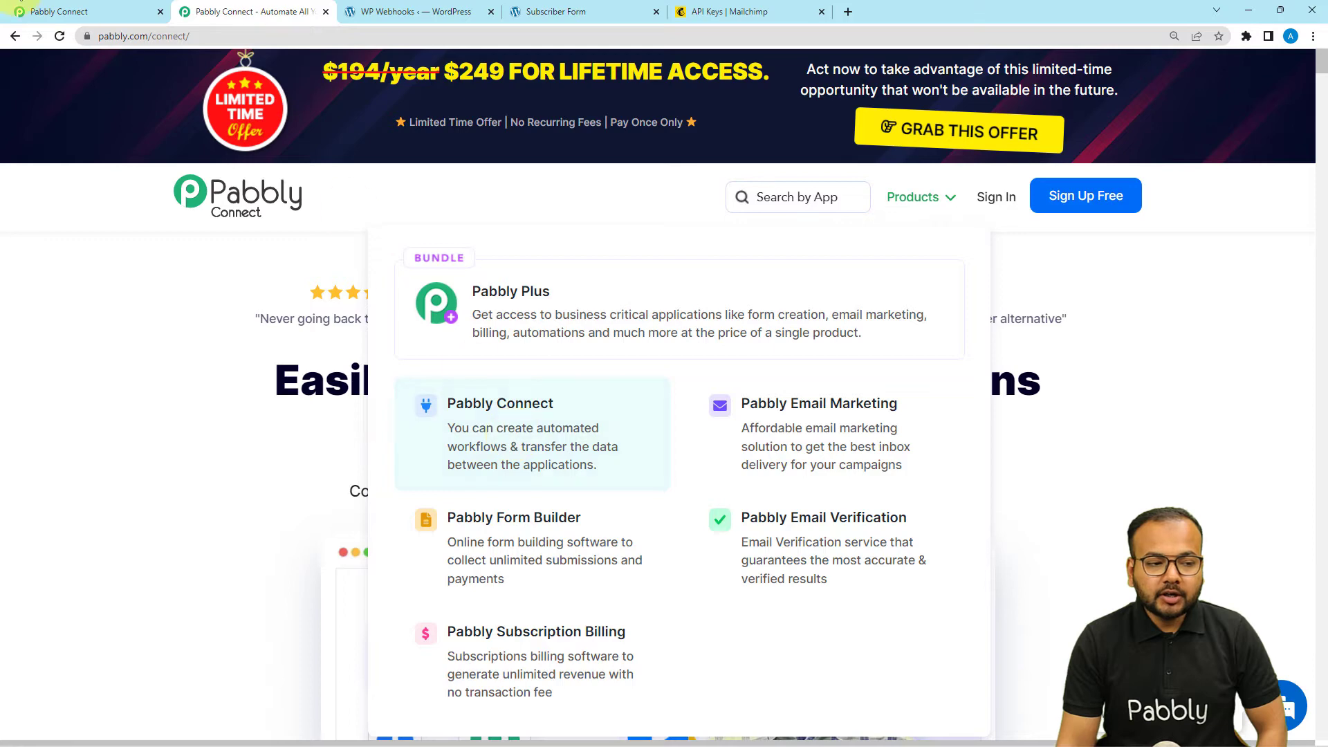
{"action": "left_click", "coordinate": [34, 12]}
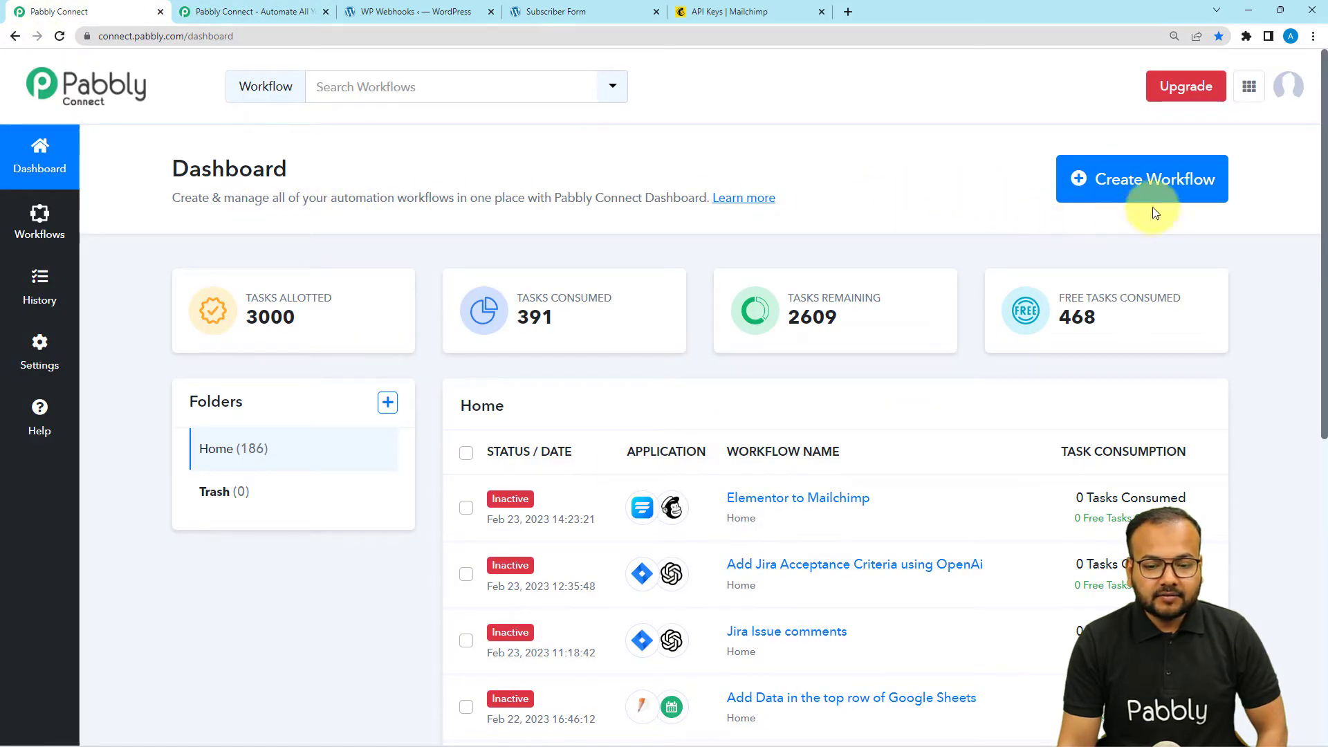
{"action": "left_click", "coordinate": [1134, 188]}
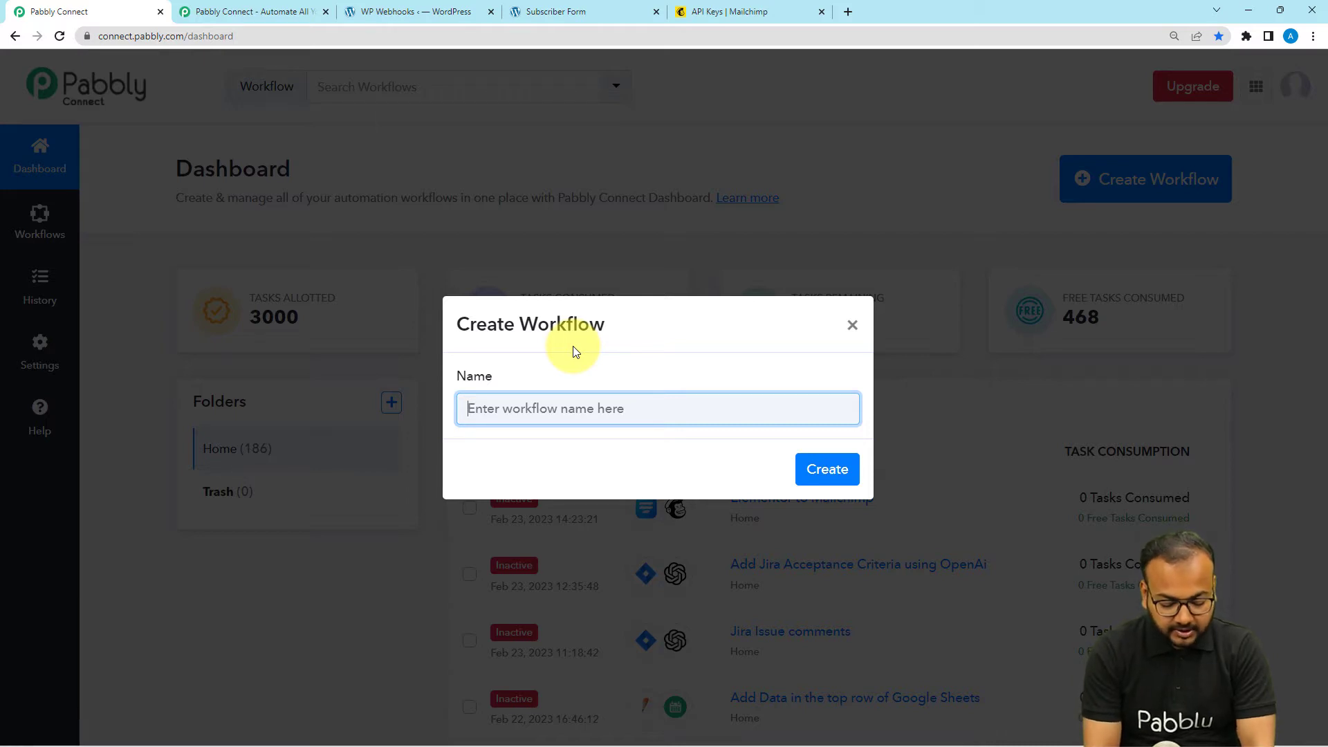
{"action": "type", "text": "Word"}
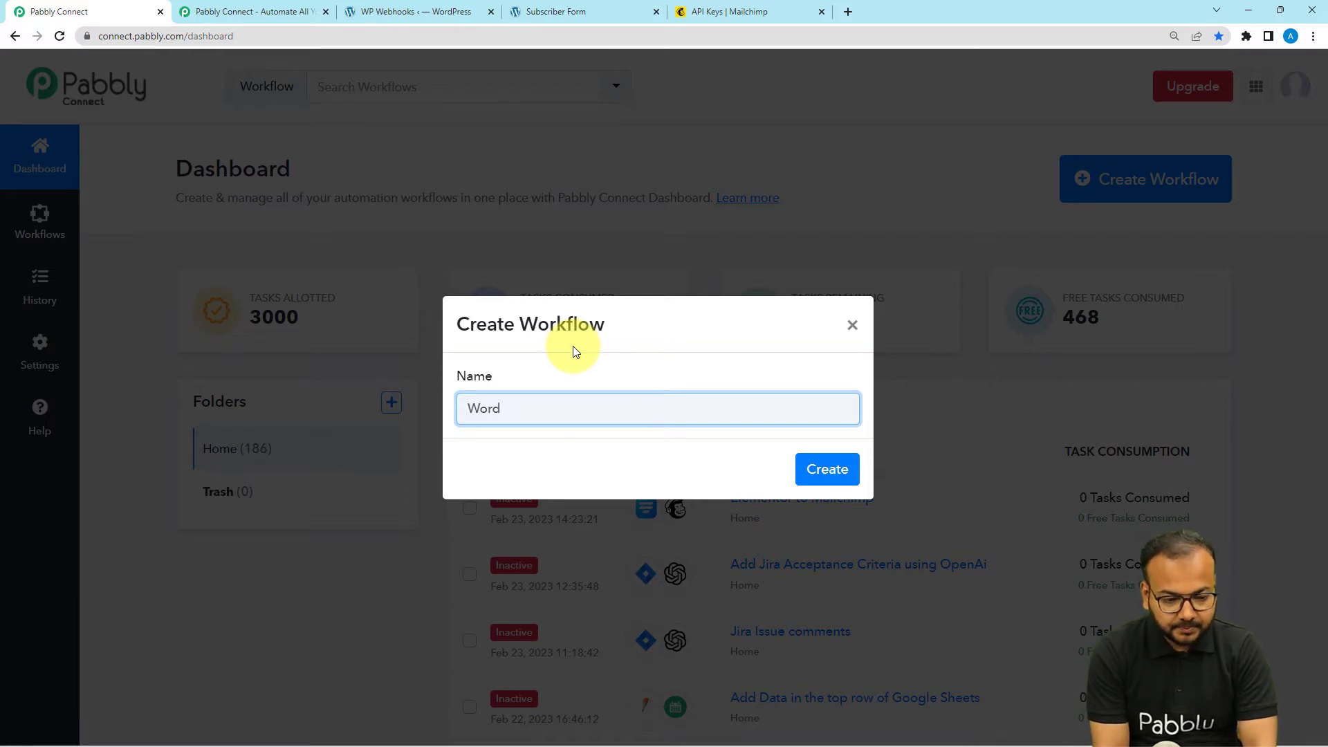
{"action": "type", "text": "Press "}
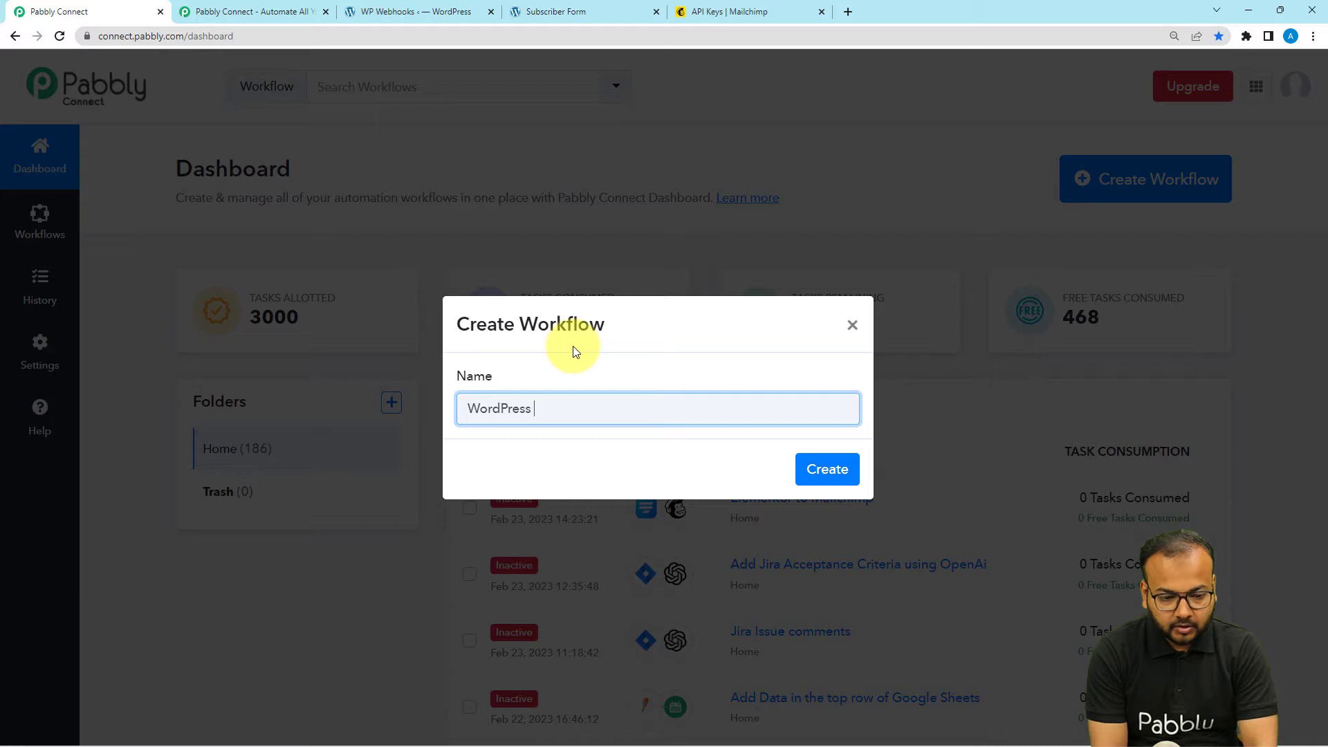
{"action": "type", "text": "to Mai"}
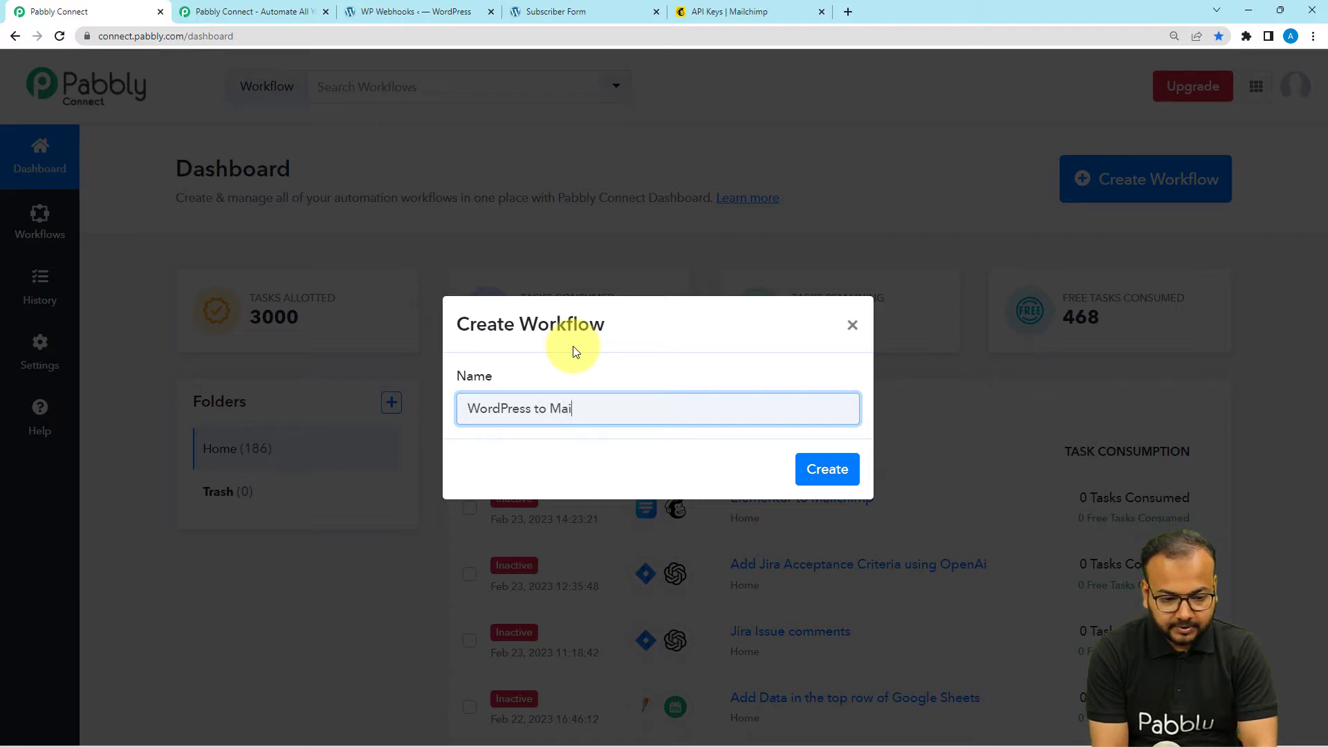
{"action": "type", "text": "lchimp"}
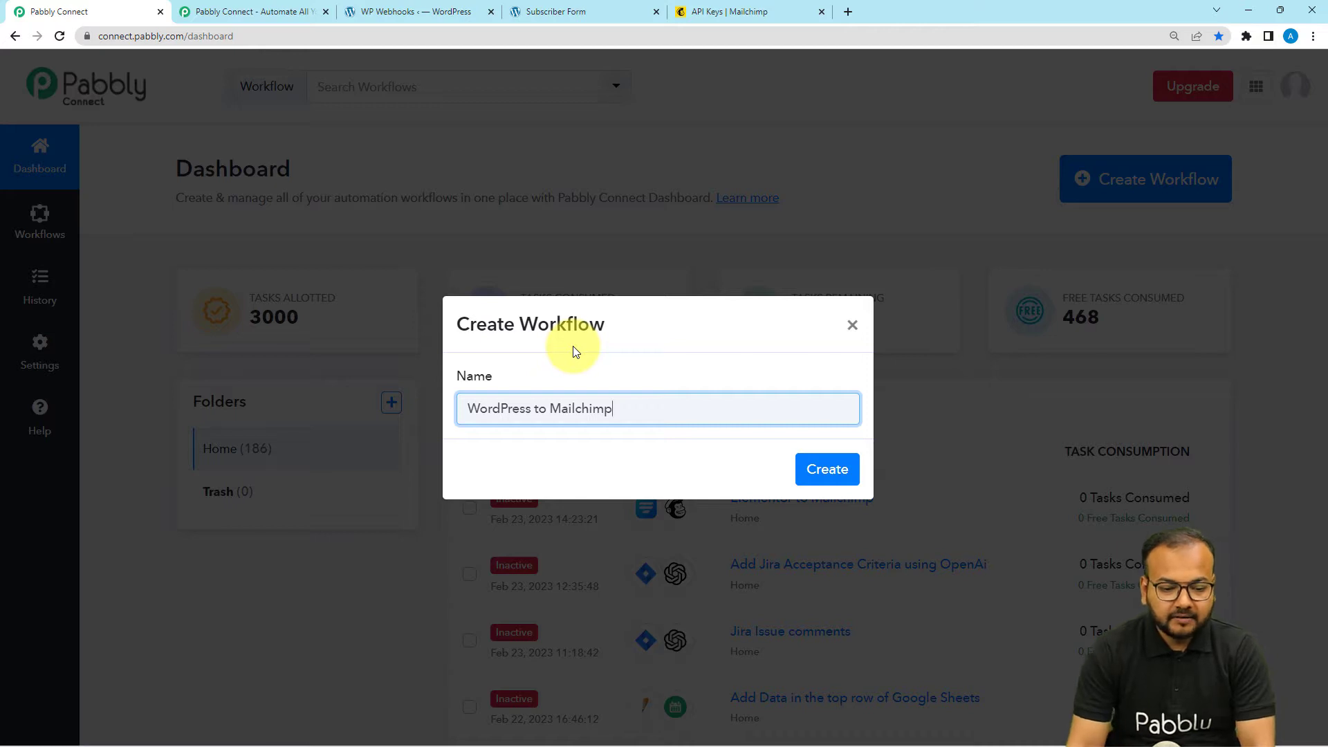
{"action": "left_click", "coordinate": [823, 471]}
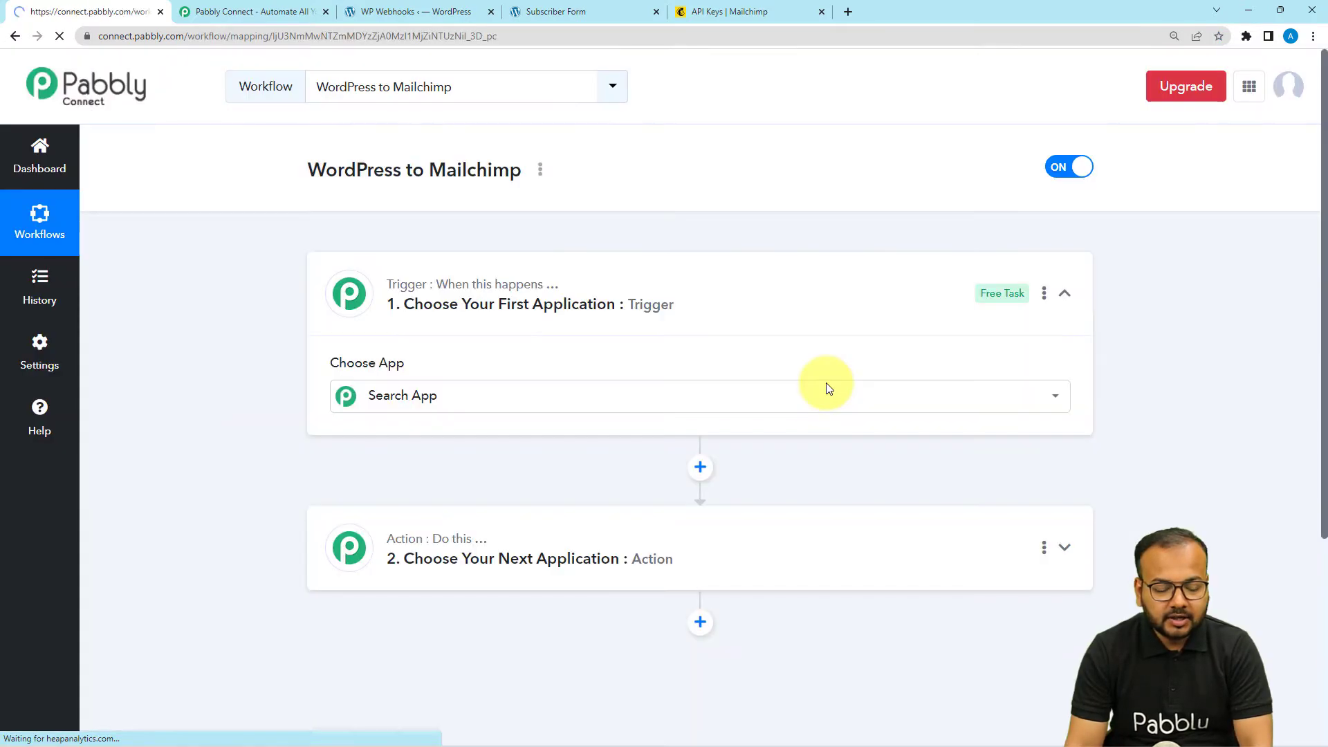
- Set the trigger app to Fluent Forms, found by searching 'flu', with the New Form Submission event
{"action": "left_click", "coordinate": [827, 386]}
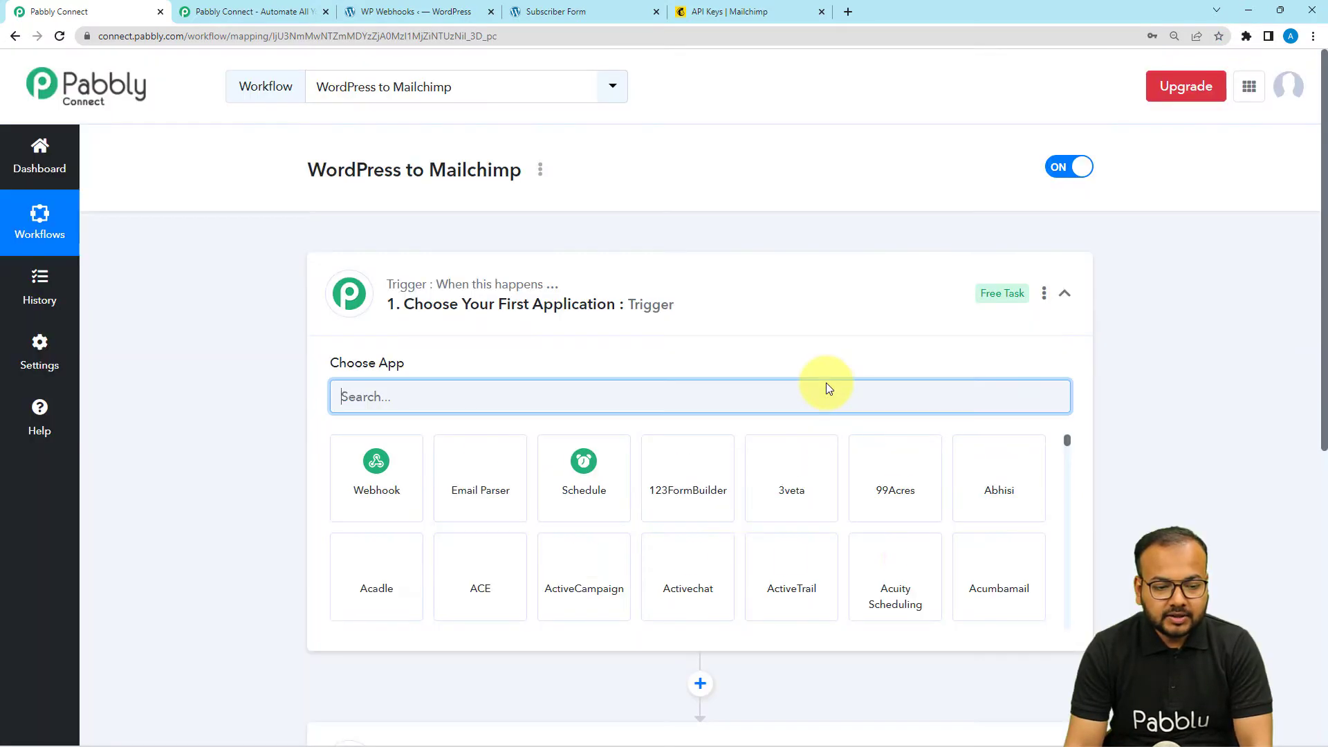
{"action": "left_click", "coordinate": [533, 303]}
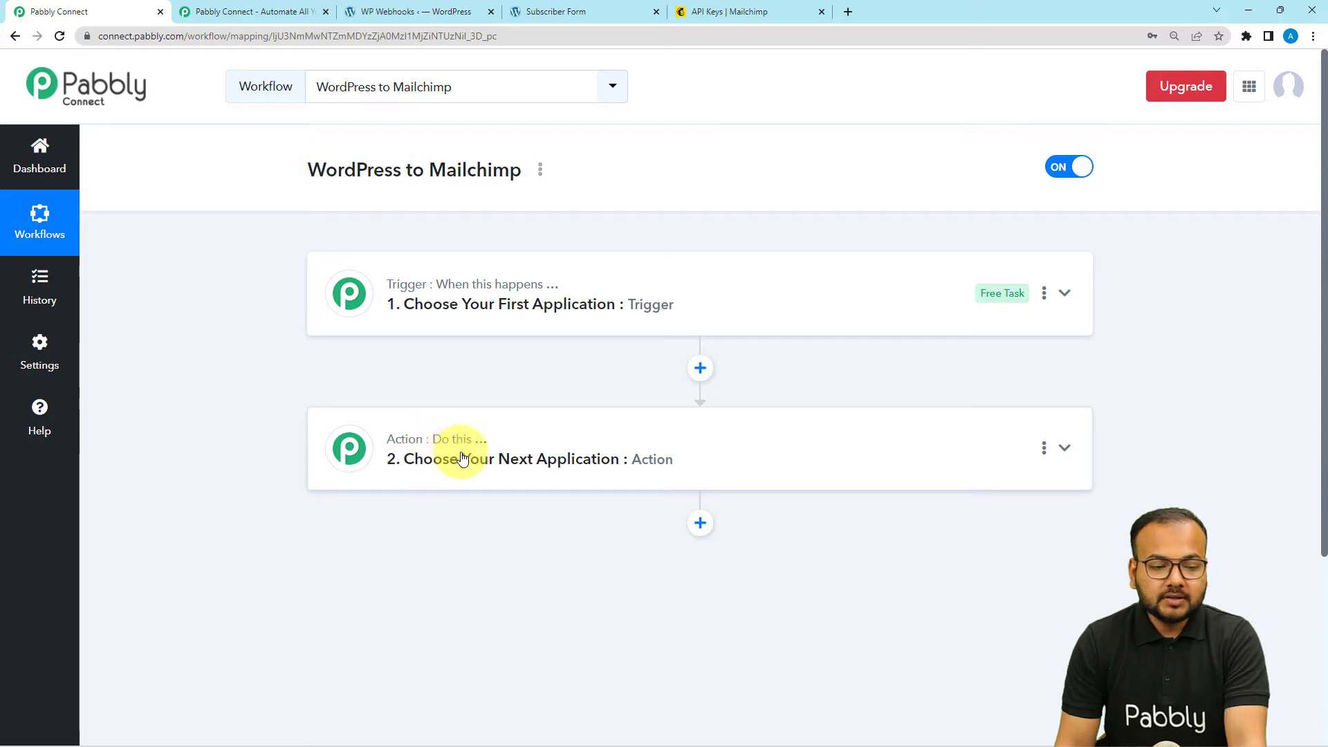
{"action": "left_click", "coordinate": [409, 323]}
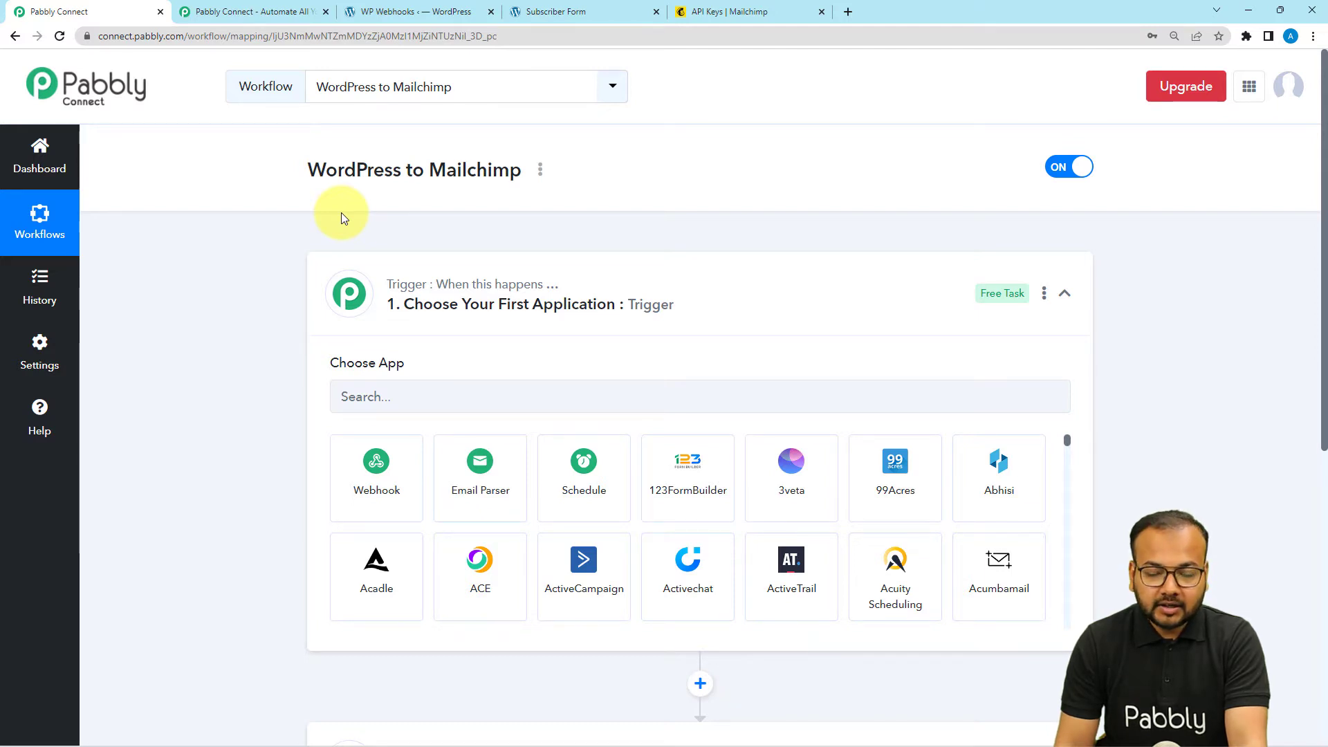
{"action": "scroll", "coordinate": [341, 218], "scroll_direction": "down", "scroll_amount": 3}
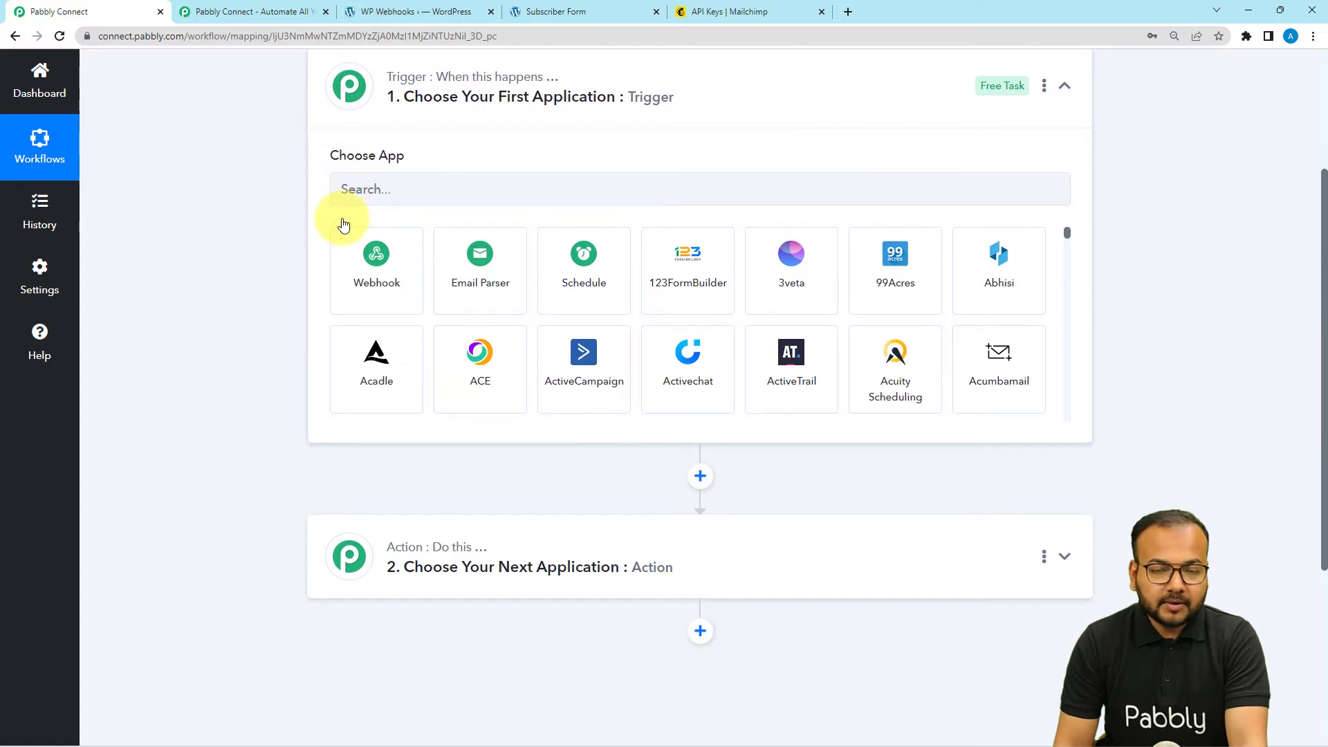
{"action": "scroll", "coordinate": [301, 294], "scroll_direction": "up", "scroll_amount": 2}
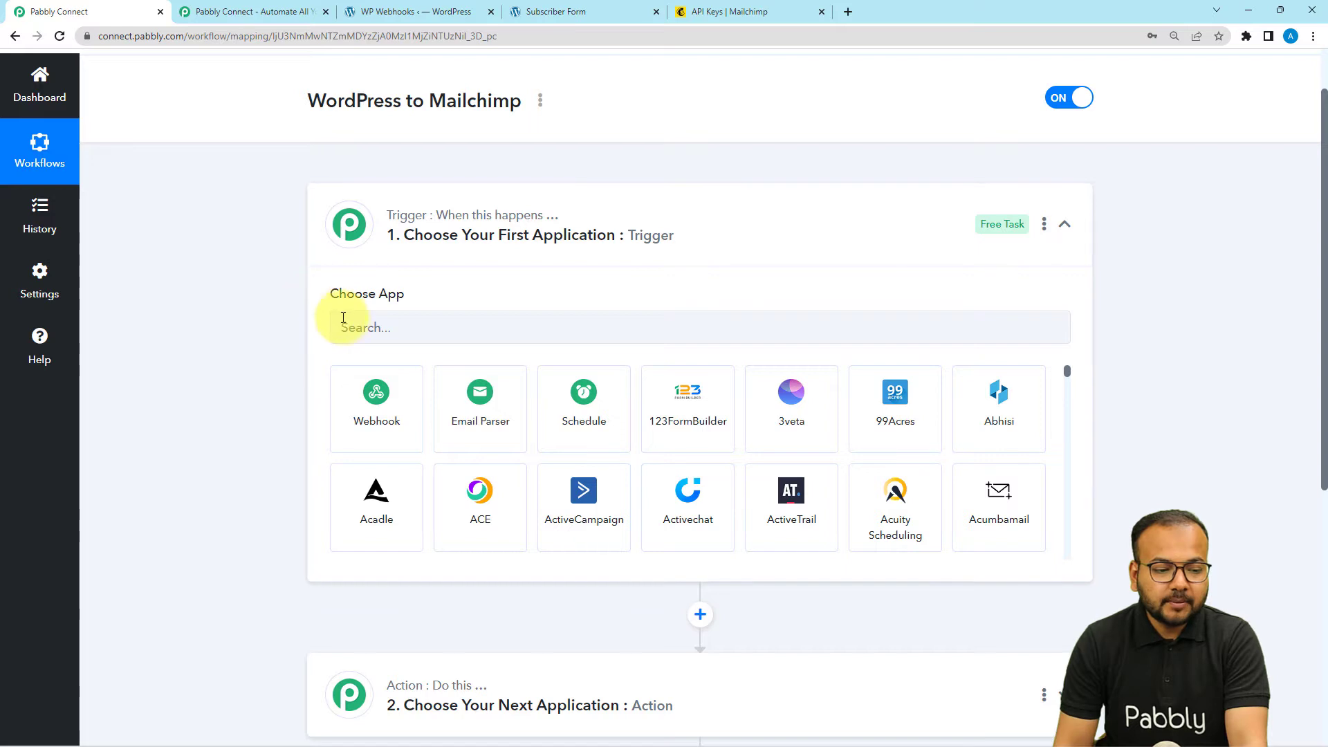
{"action": "left_click", "coordinate": [350, 319]}
{"action": "type", "text": "flu"}
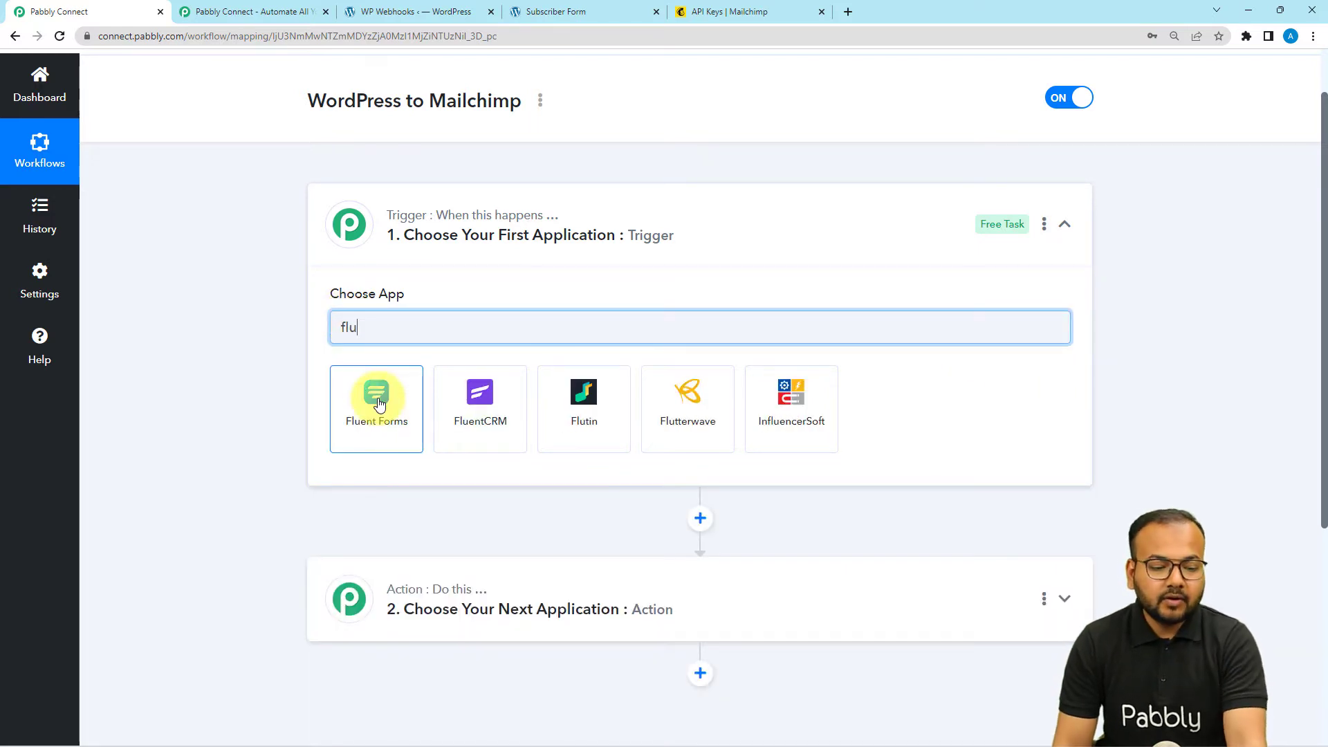
{"action": "left_click", "coordinate": [381, 418]}
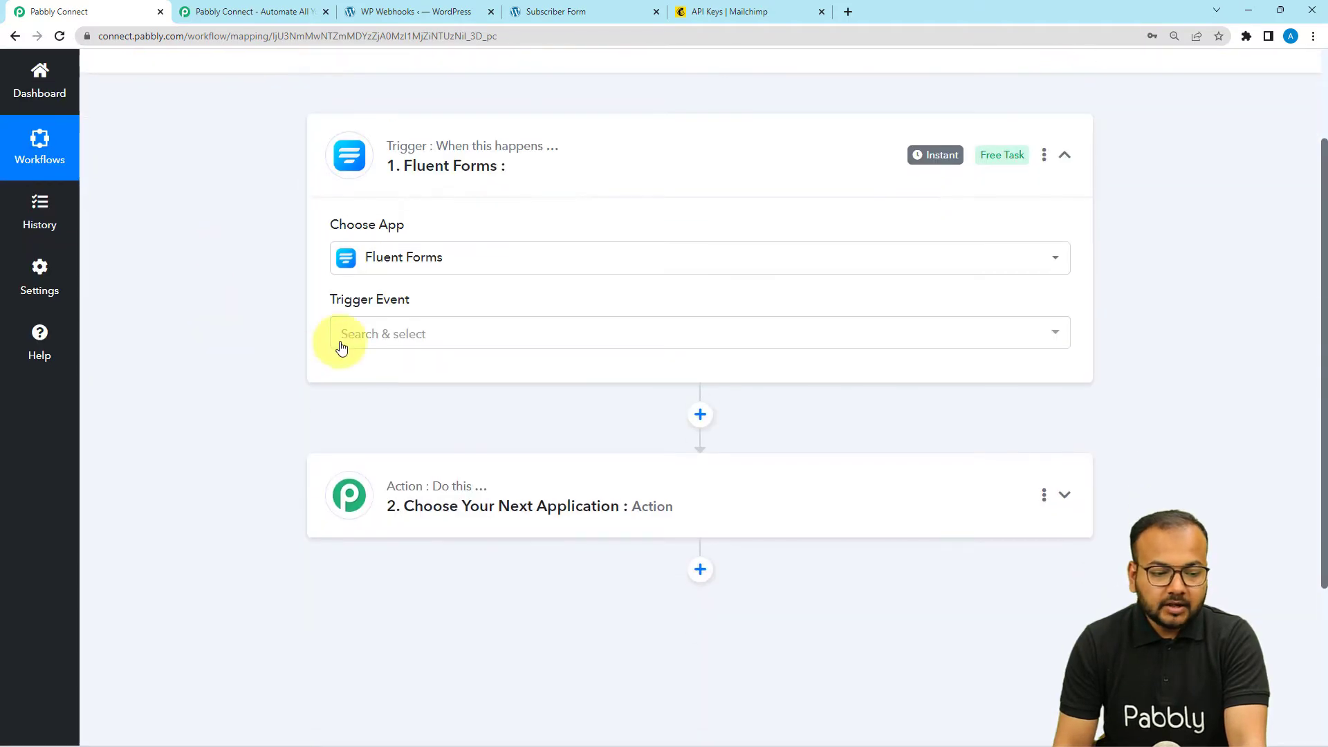
{"action": "left_click", "coordinate": [342, 335]}
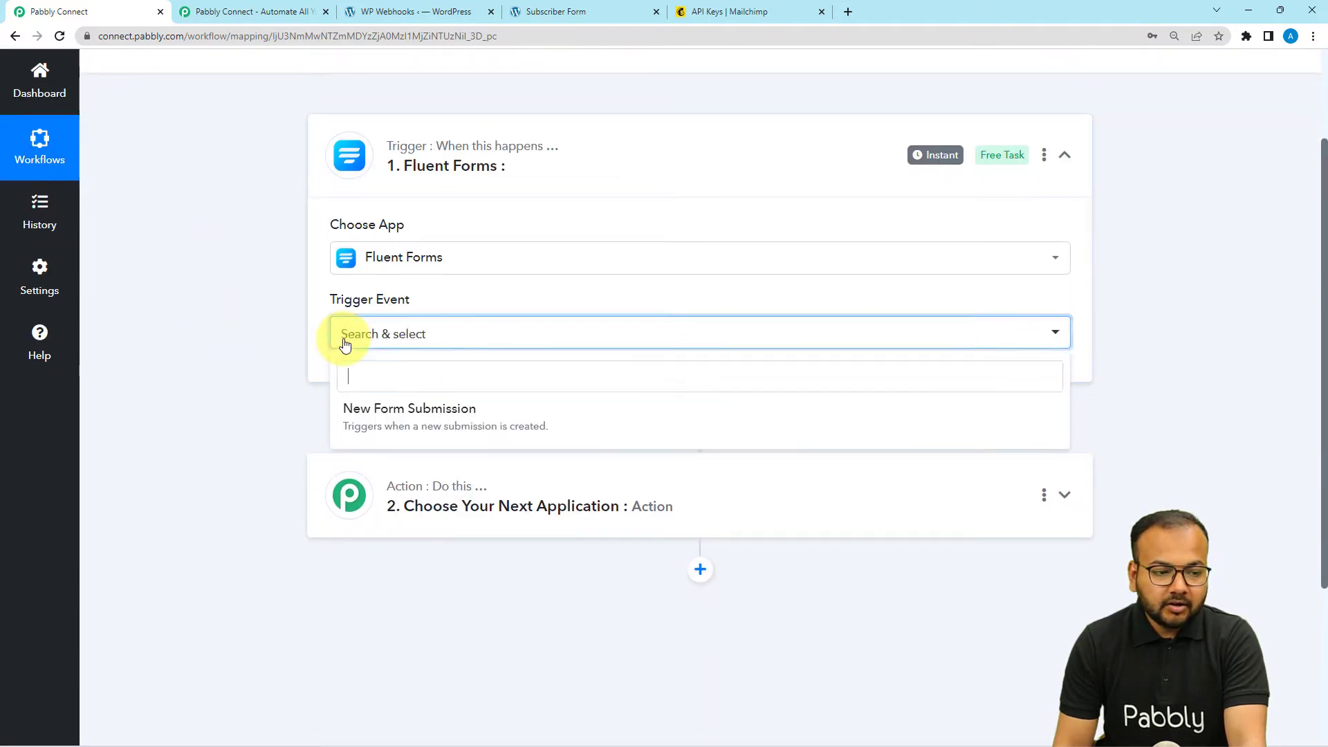
{"action": "left_click", "coordinate": [371, 429]}
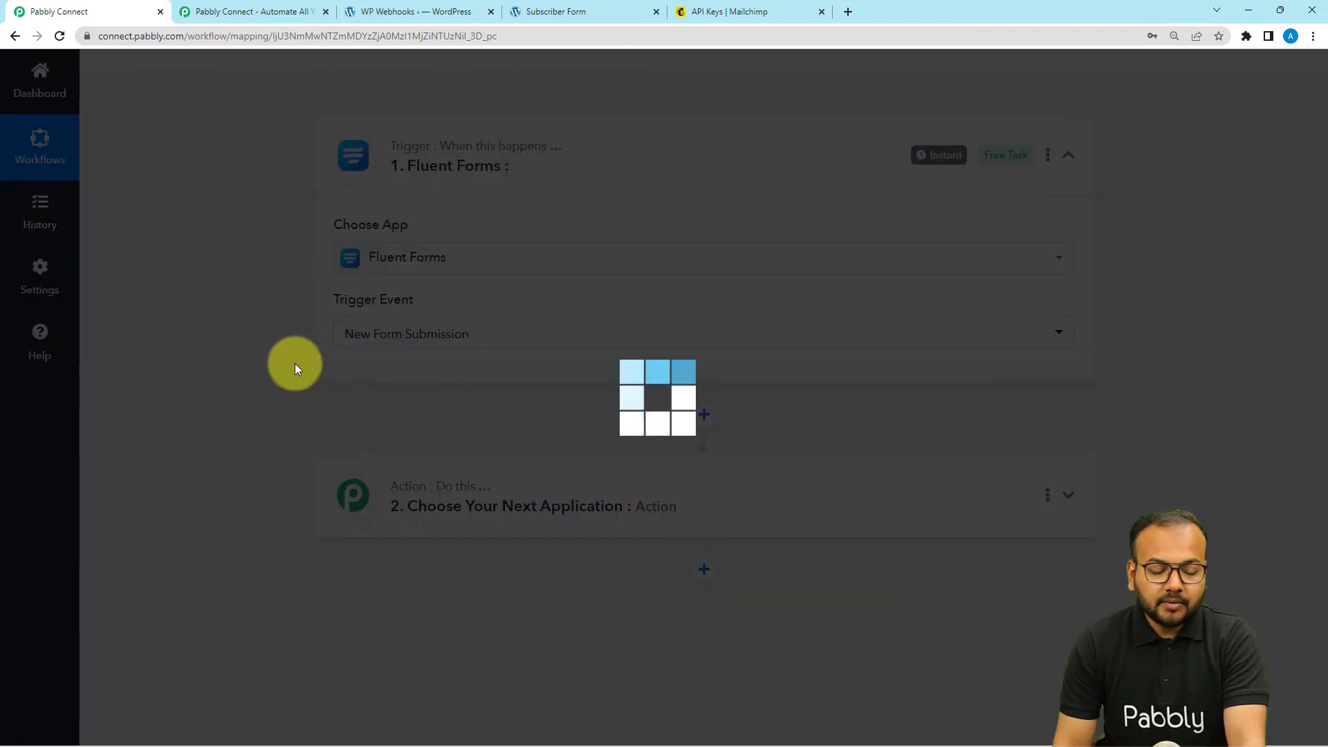
{"action": "scroll", "coordinate": [279, 339], "scroll_direction": "down", "scroll_amount": 2}
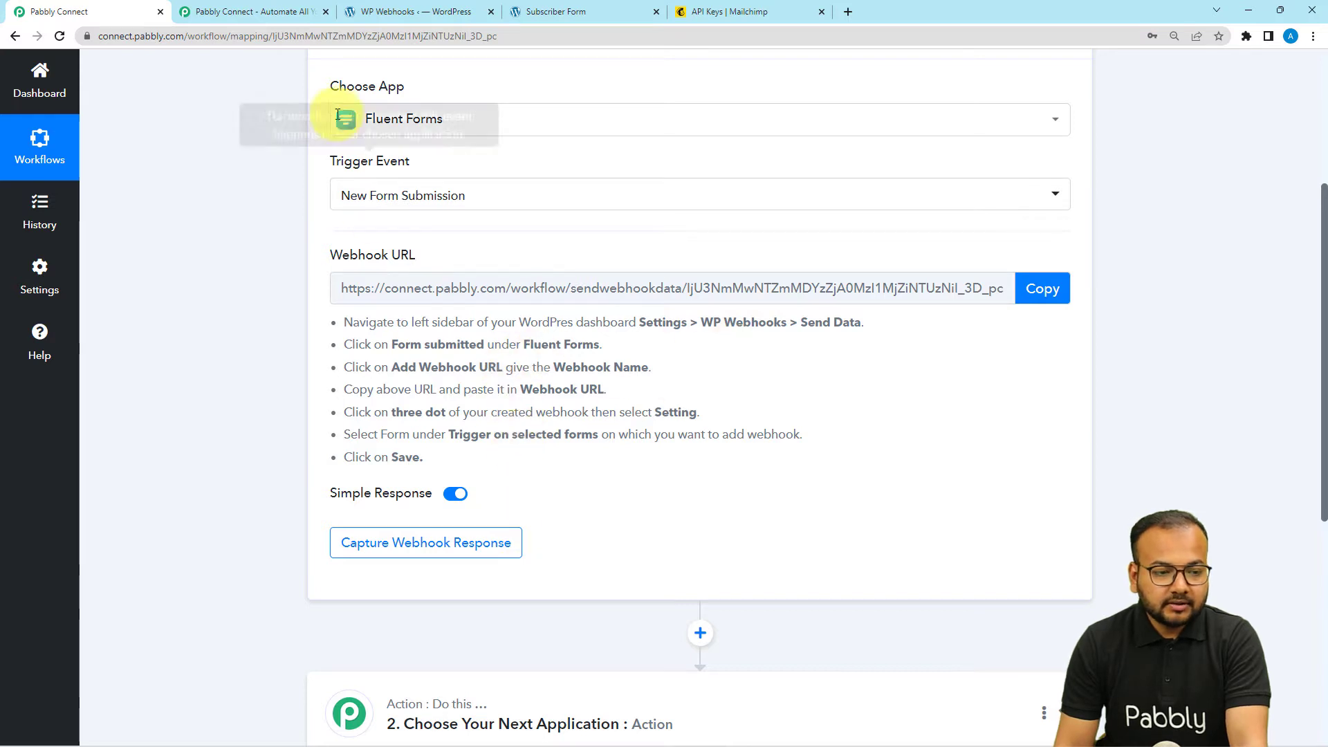
- In the WordPress tab, open the WP Webhooks plugin page from Settings
{"action": "left_click", "coordinate": [372, 14]}
{"action": "scroll", "coordinate": [259, 297], "scroll_direction": "up", "scroll_amount": 10}
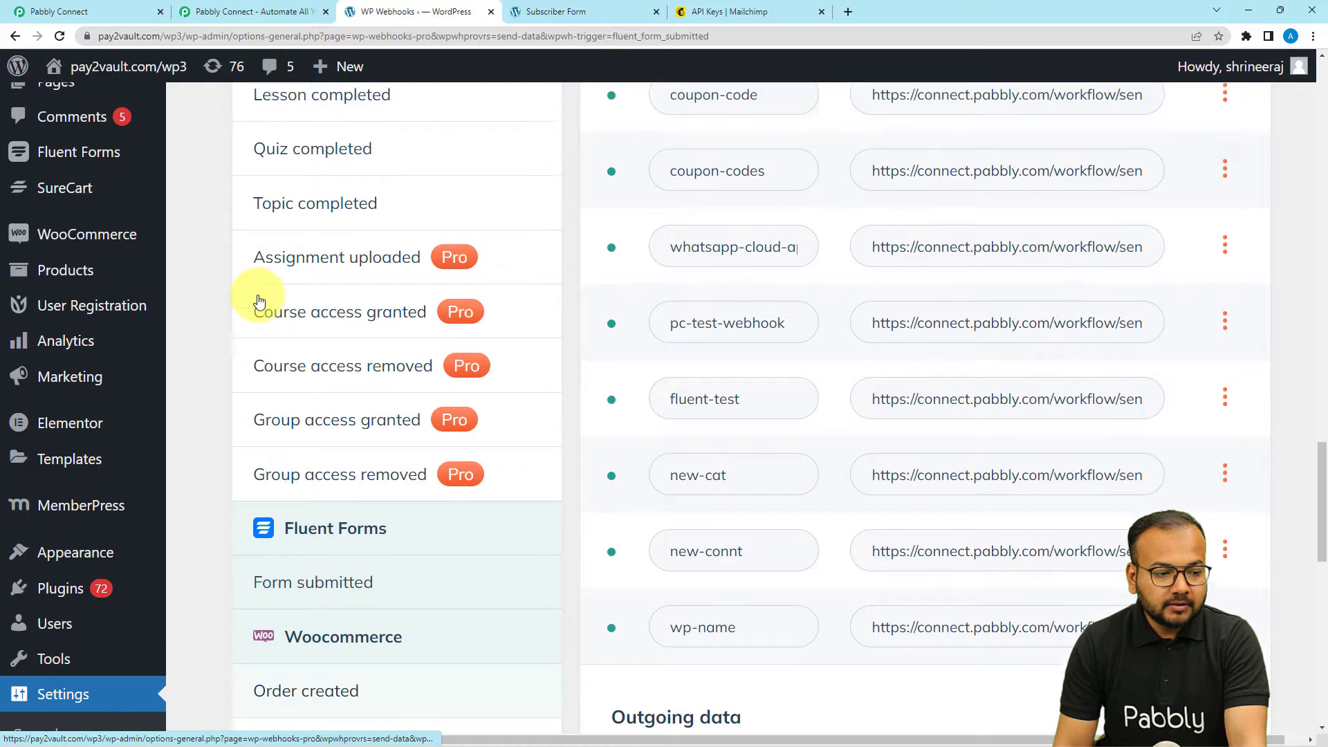
{"action": "scroll", "coordinate": [258, 297], "scroll_direction": "up", "scroll_amount": 1}
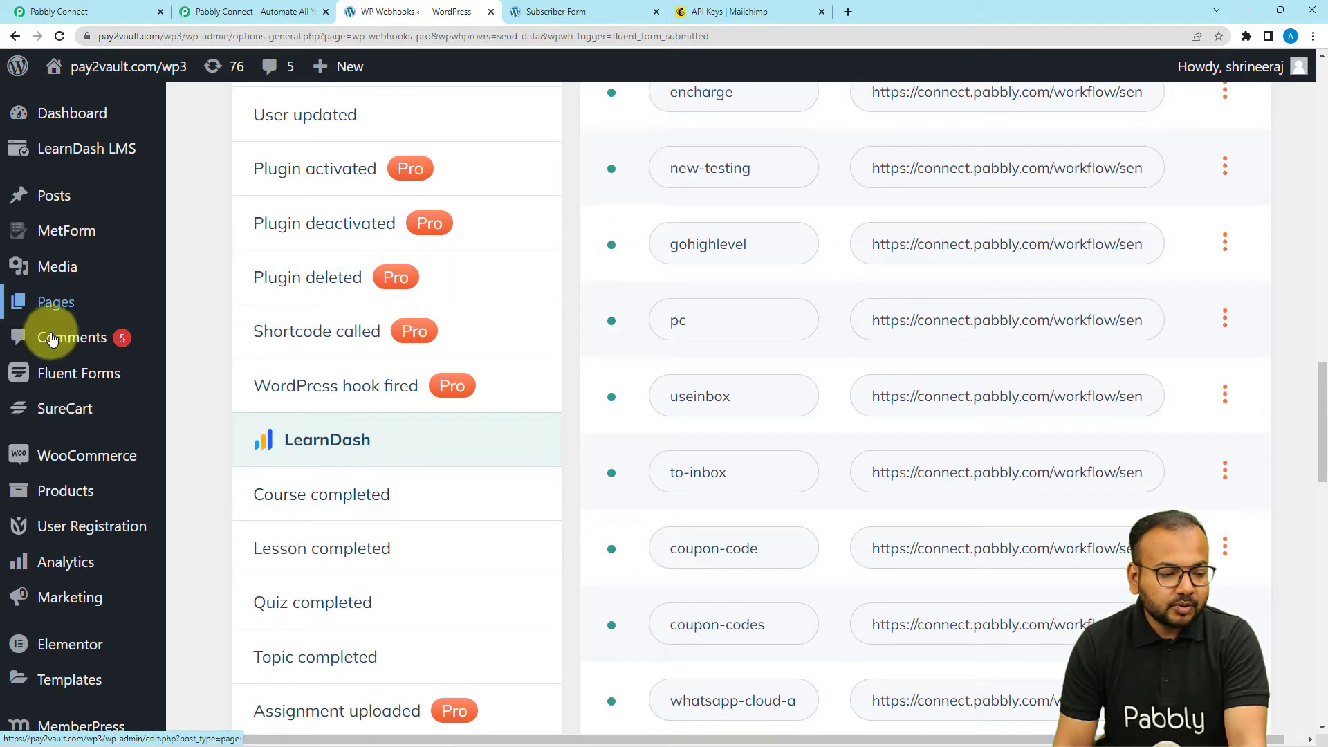
{"action": "scroll", "coordinate": [65, 353], "scroll_direction": "down", "scroll_amount": 6}
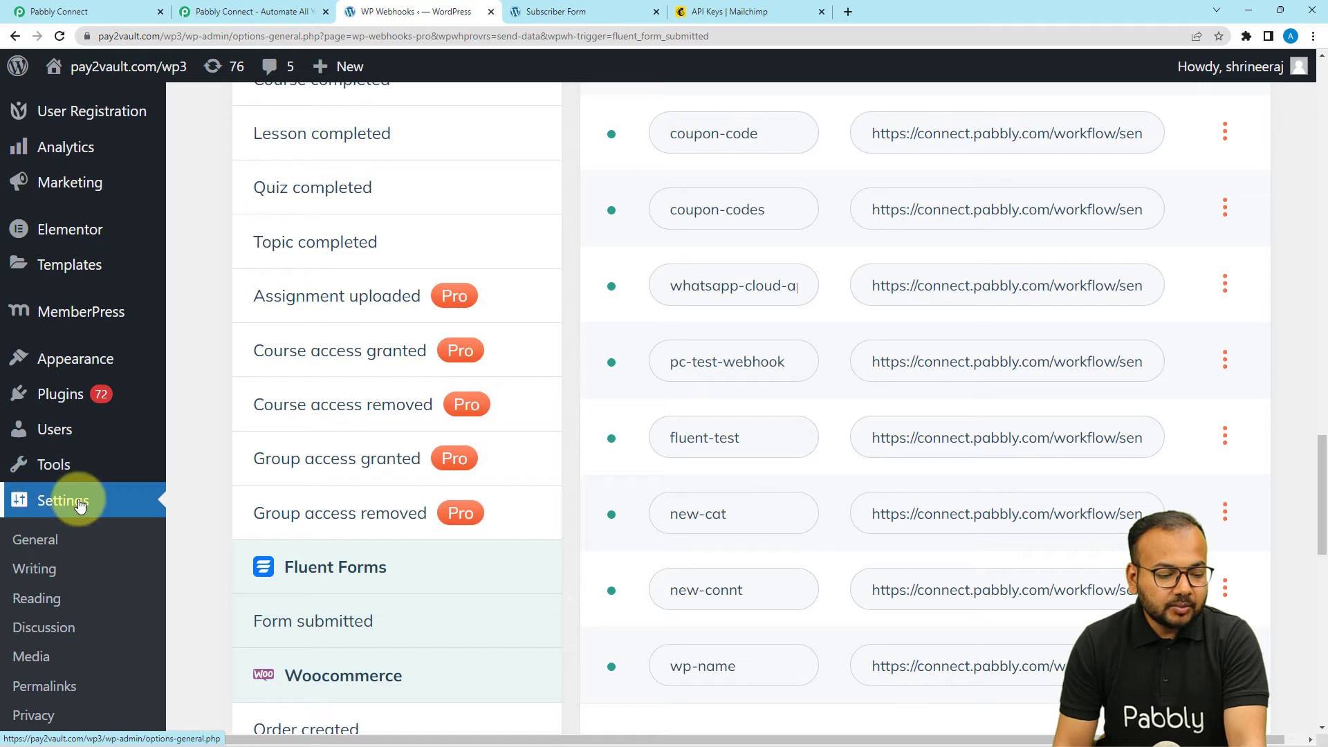
{"action": "left_click", "coordinate": [78, 506]}
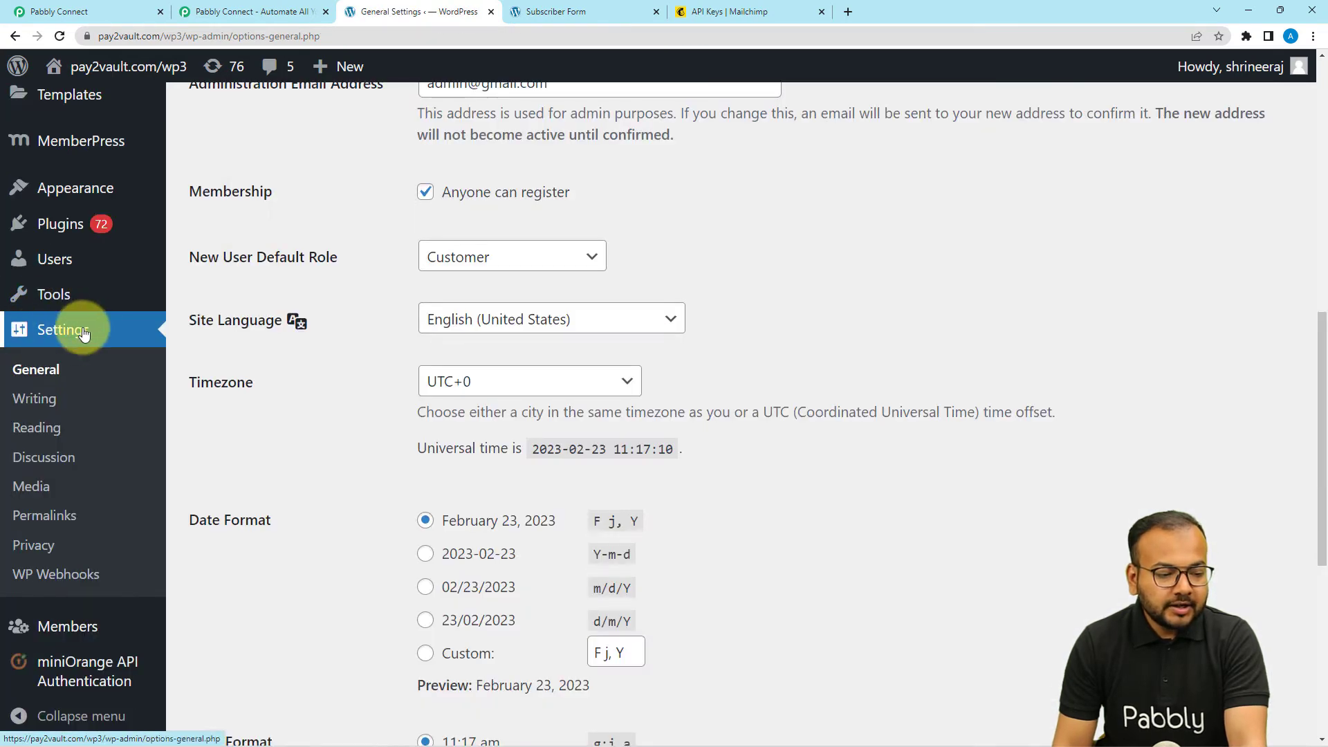
{"action": "left_click", "coordinate": [48, 582]}
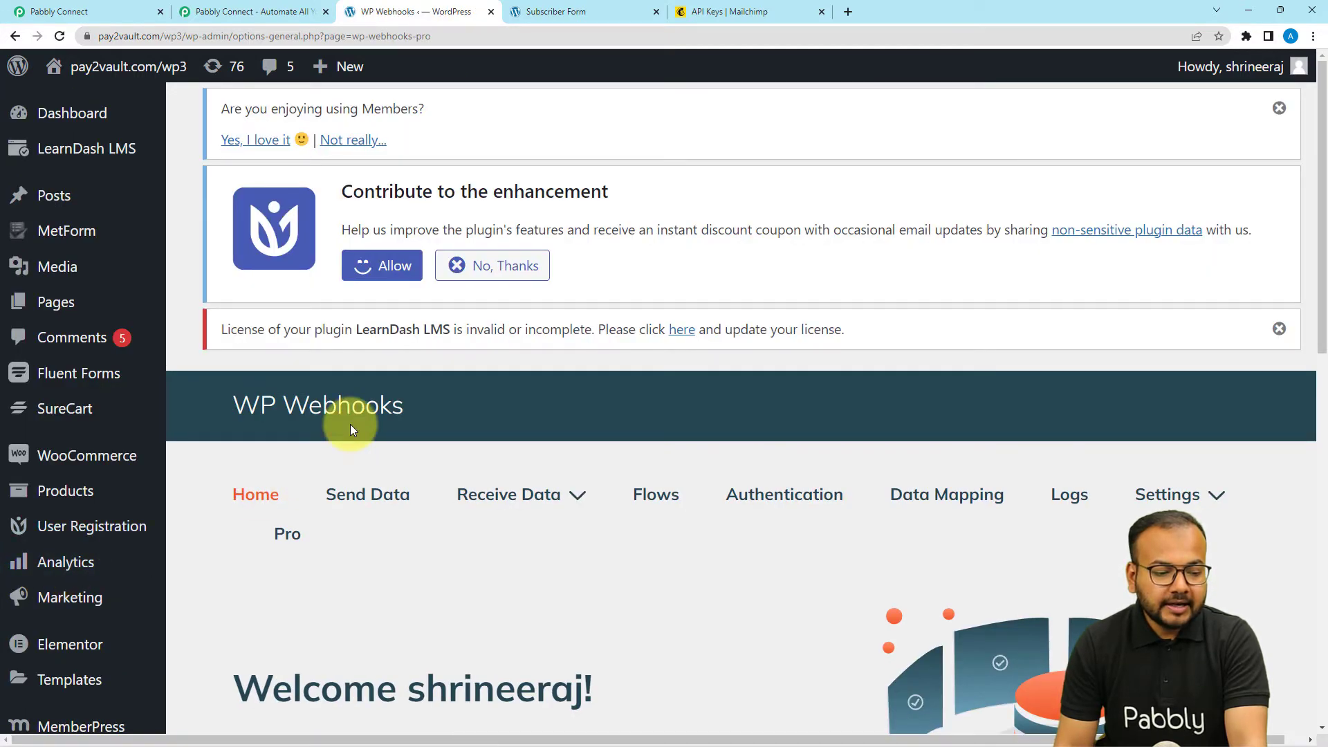
- Open Send Data and select the Fluent Forms 'Form submitted' trigger
{"action": "scroll", "coordinate": [351, 426], "scroll_direction": "down", "scroll_amount": 1}
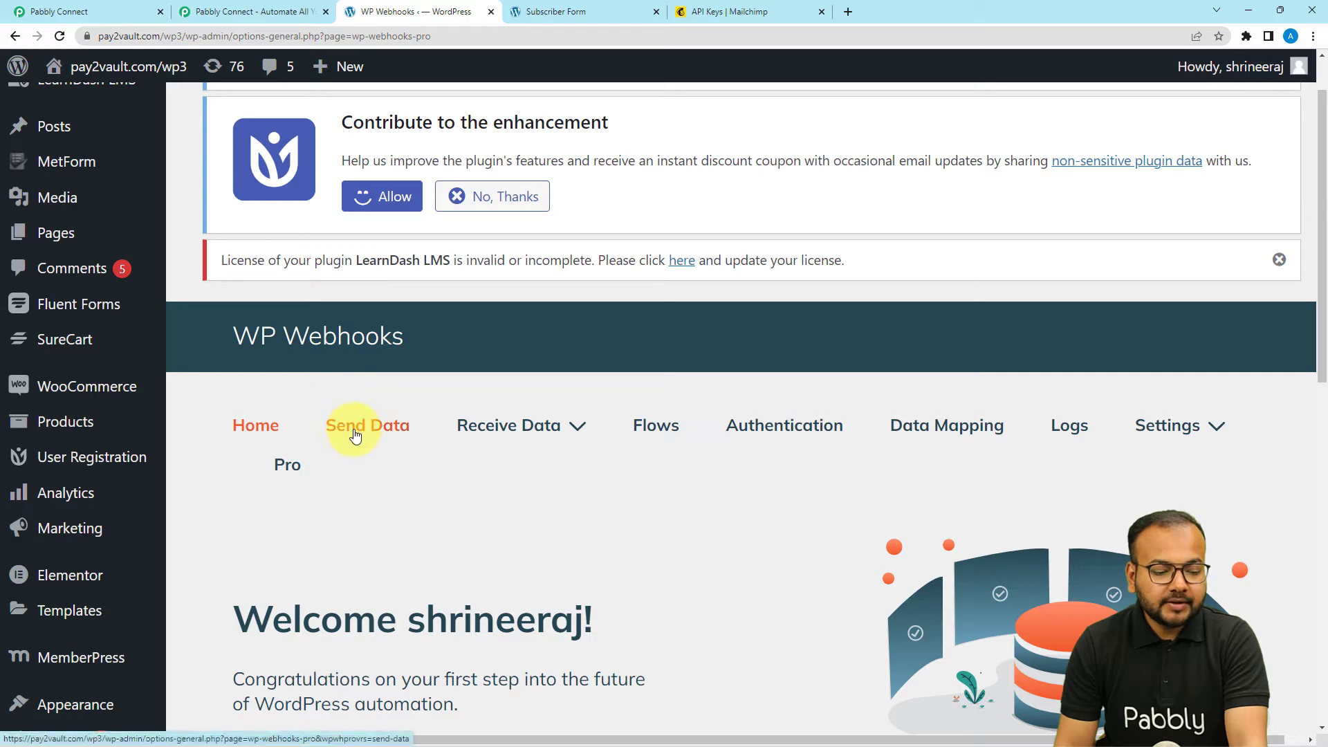
{"action": "left_click", "coordinate": [355, 436]}
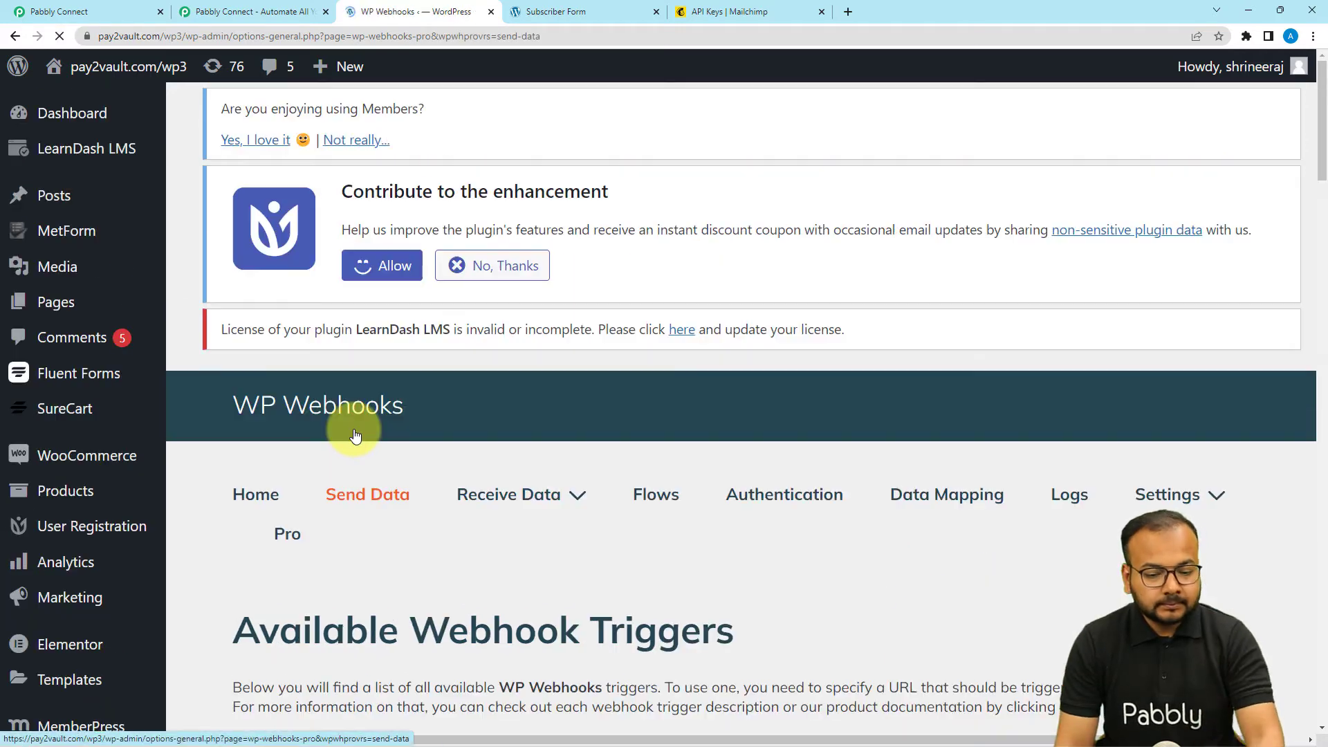
{"action": "scroll", "coordinate": [355, 436], "scroll_direction": "down", "scroll_amount": 4}
{"action": "scroll", "coordinate": [355, 436], "scroll_direction": "down", "scroll_amount": 10}
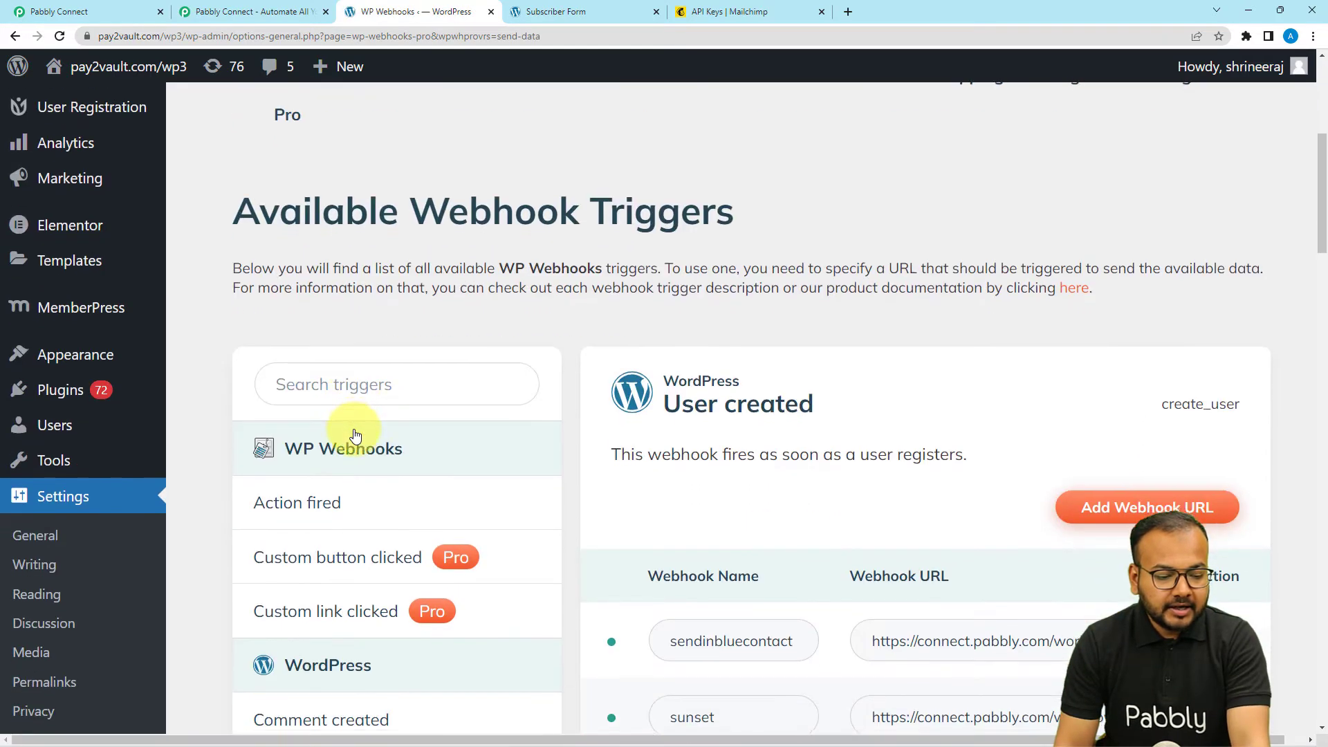
{"action": "scroll", "coordinate": [354, 436], "scroll_direction": "down", "scroll_amount": 10}
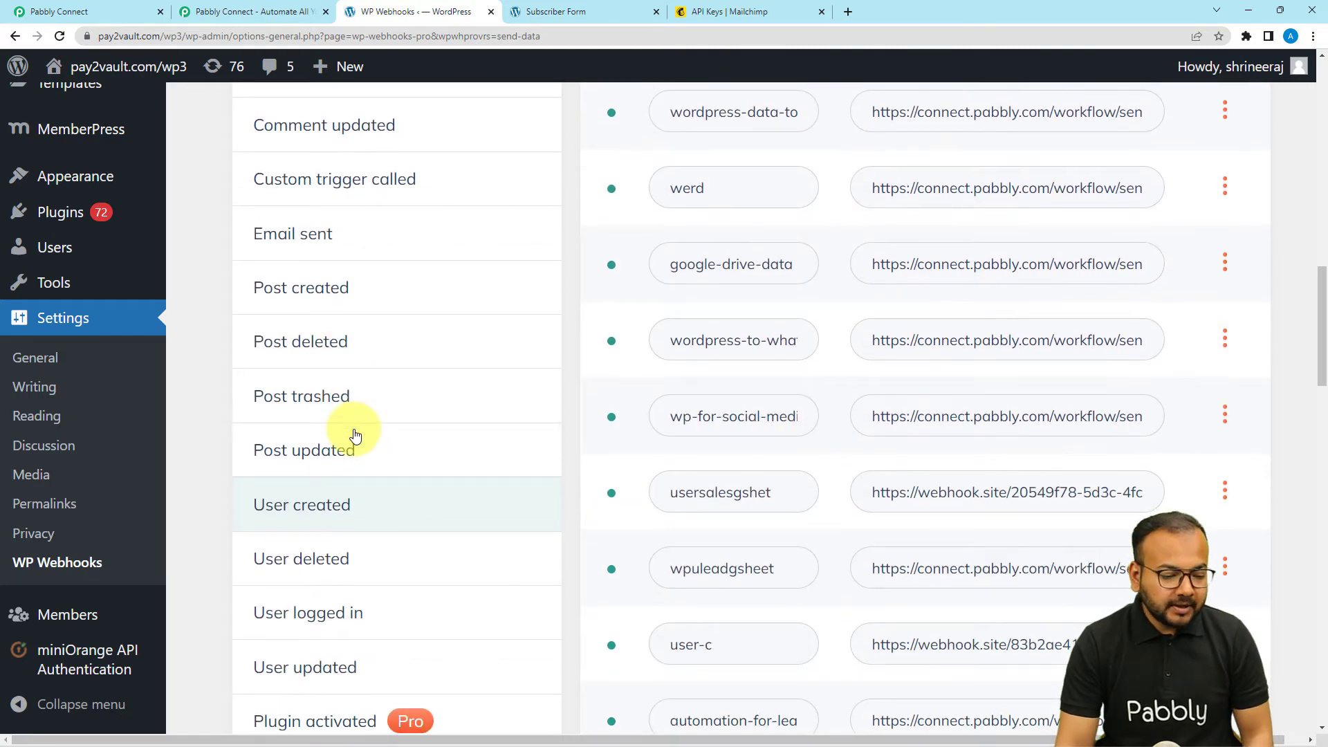
{"action": "scroll", "coordinate": [354, 438], "scroll_direction": "down", "scroll_amount": 8}
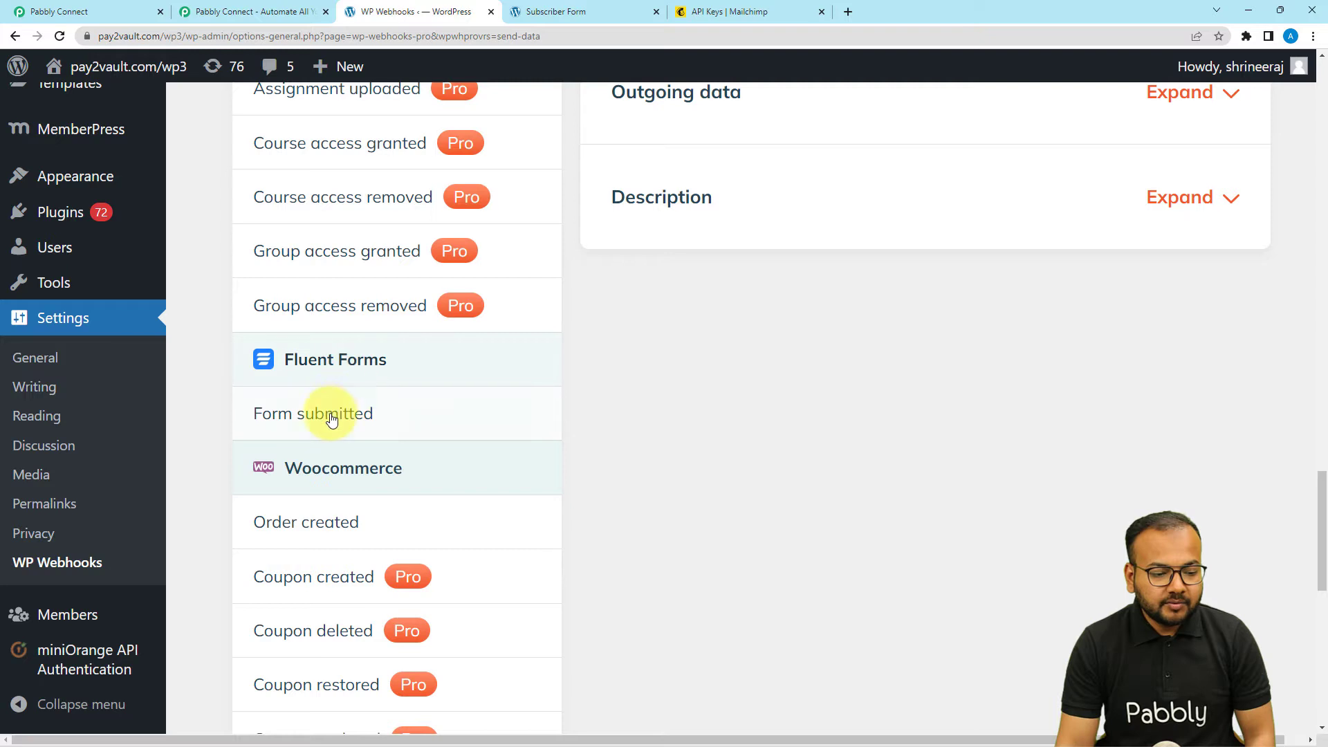
{"action": "left_click", "coordinate": [320, 415]}
{"action": "scroll", "coordinate": [318, 420], "scroll_direction": "up", "scroll_amount": 3}
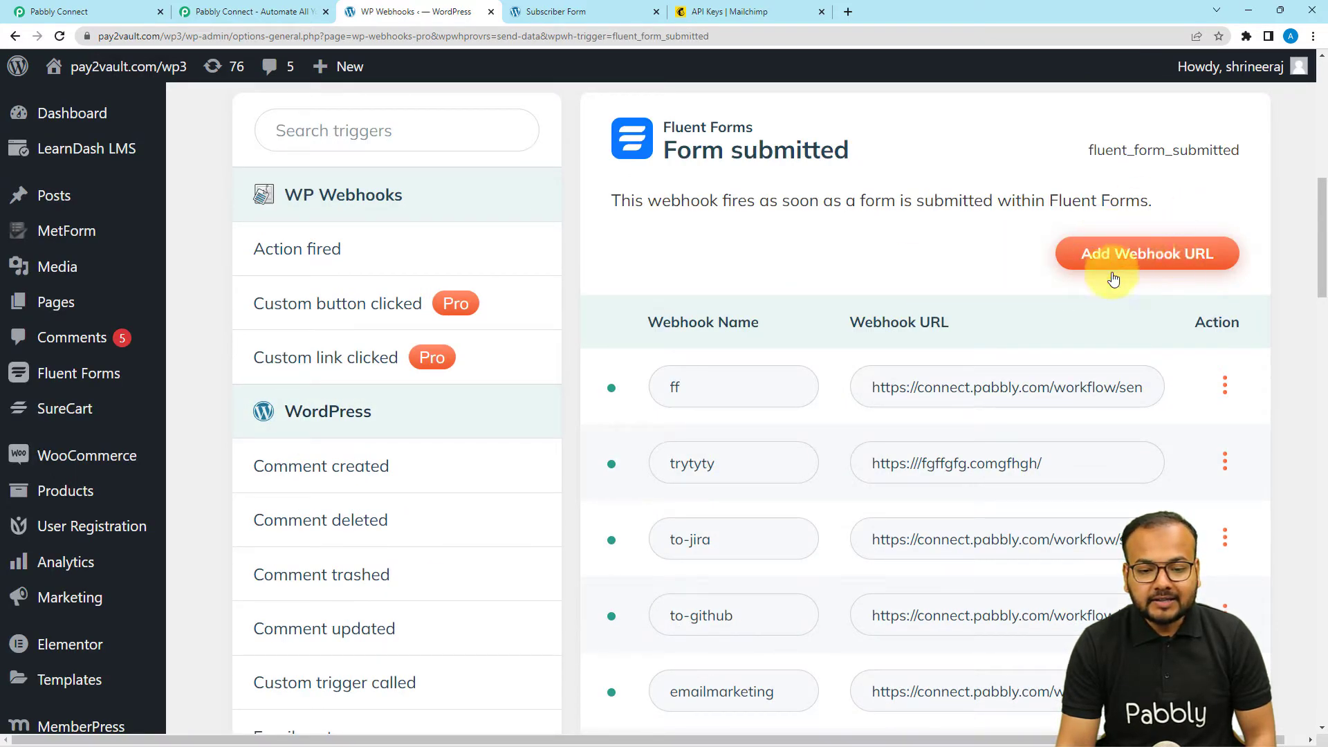
- Add a webhook named 'mail chimp' using the copied Pabbly workflow URL as its Webhook URL
{"action": "left_click", "coordinate": [1148, 255]}
{"action": "left_click", "coordinate": [599, 241]}
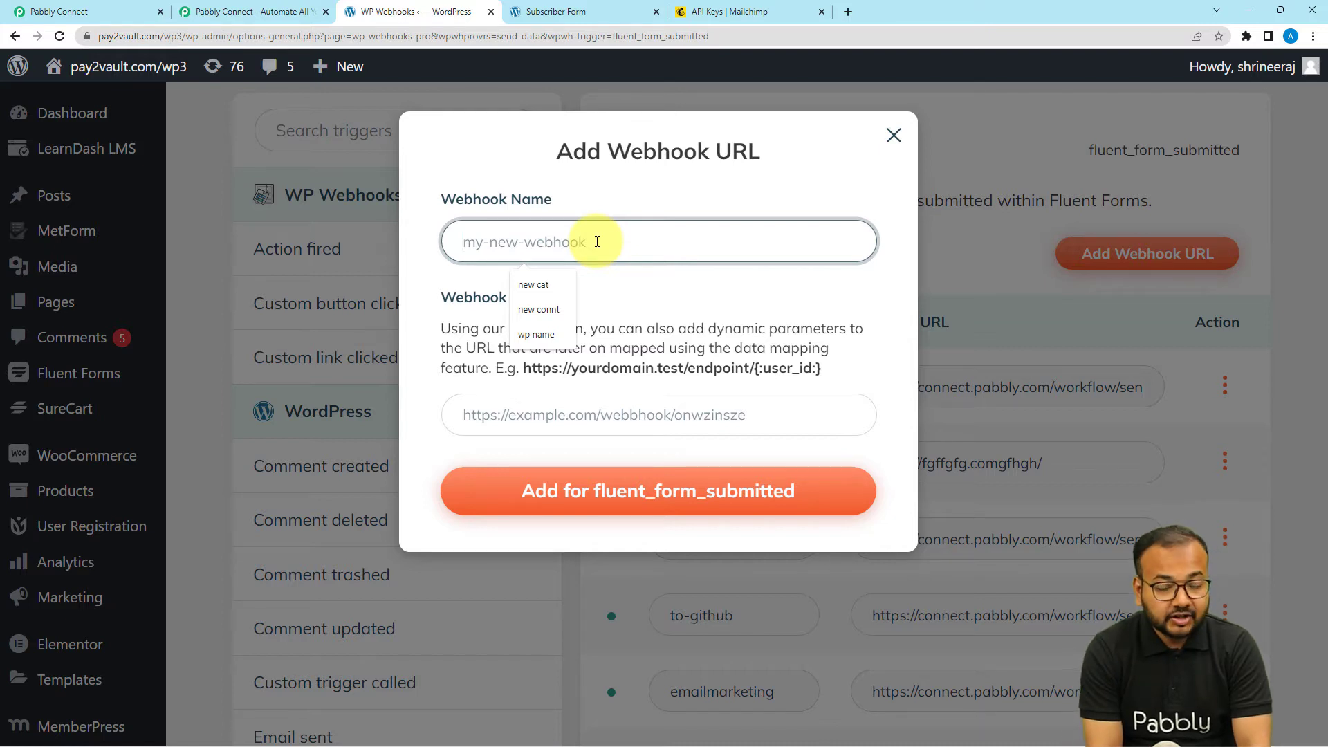
{"action": "type", "text": "mail chimp"}
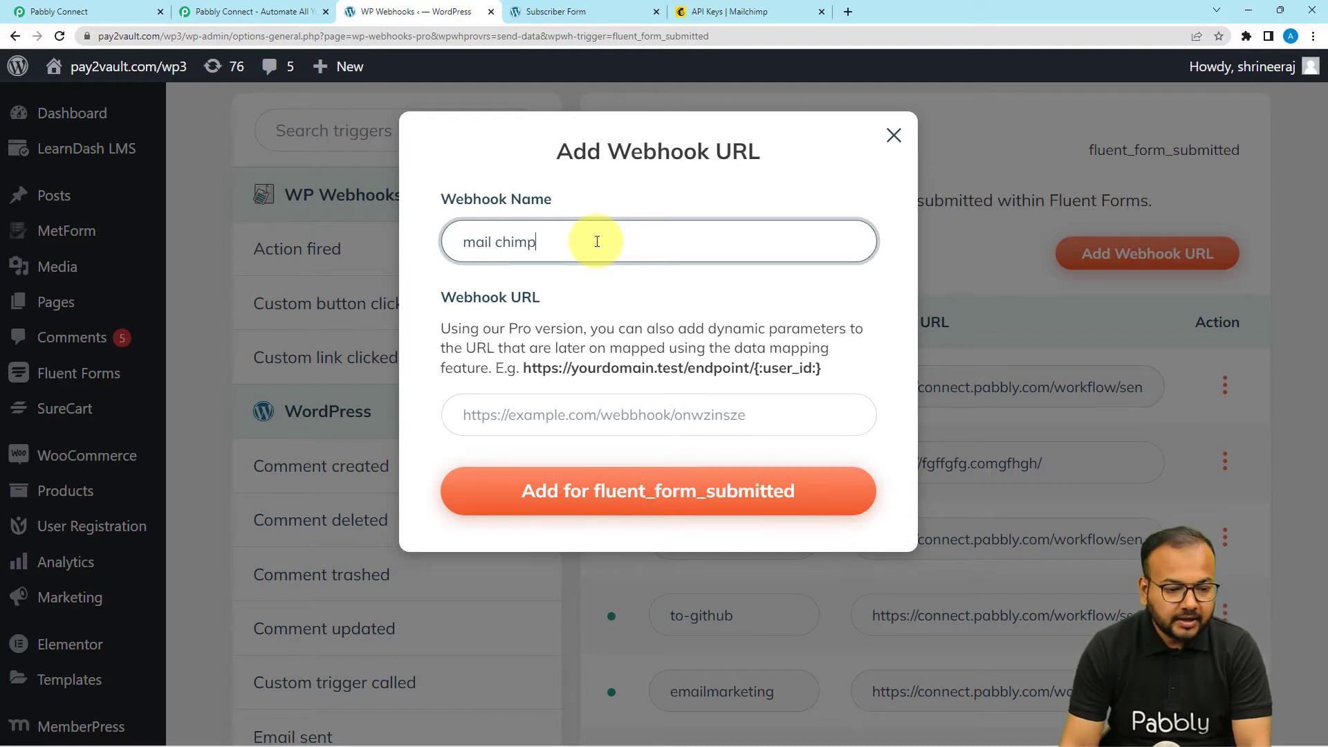
{"action": "left_click", "coordinate": [563, 416]}
{"action": "left_click", "coordinate": [111, 7]}
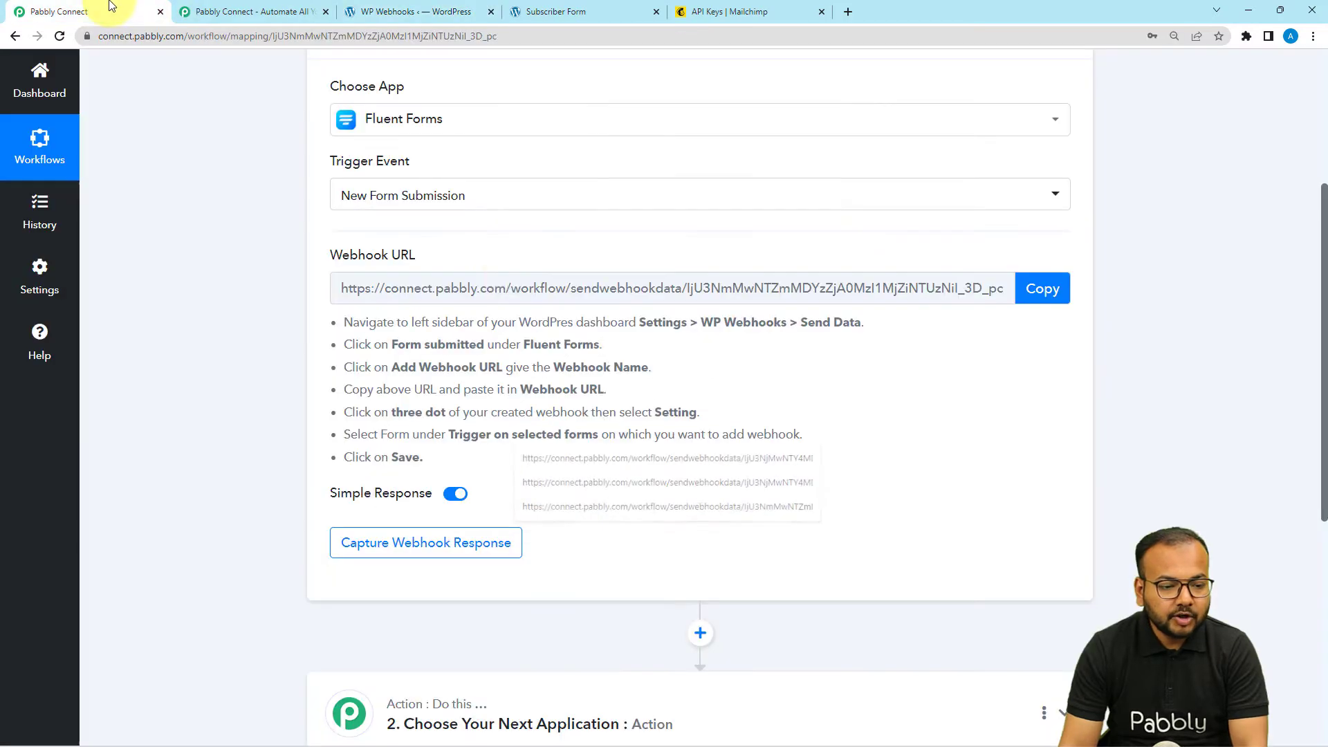
{"action": "left_click", "coordinate": [1050, 295]}
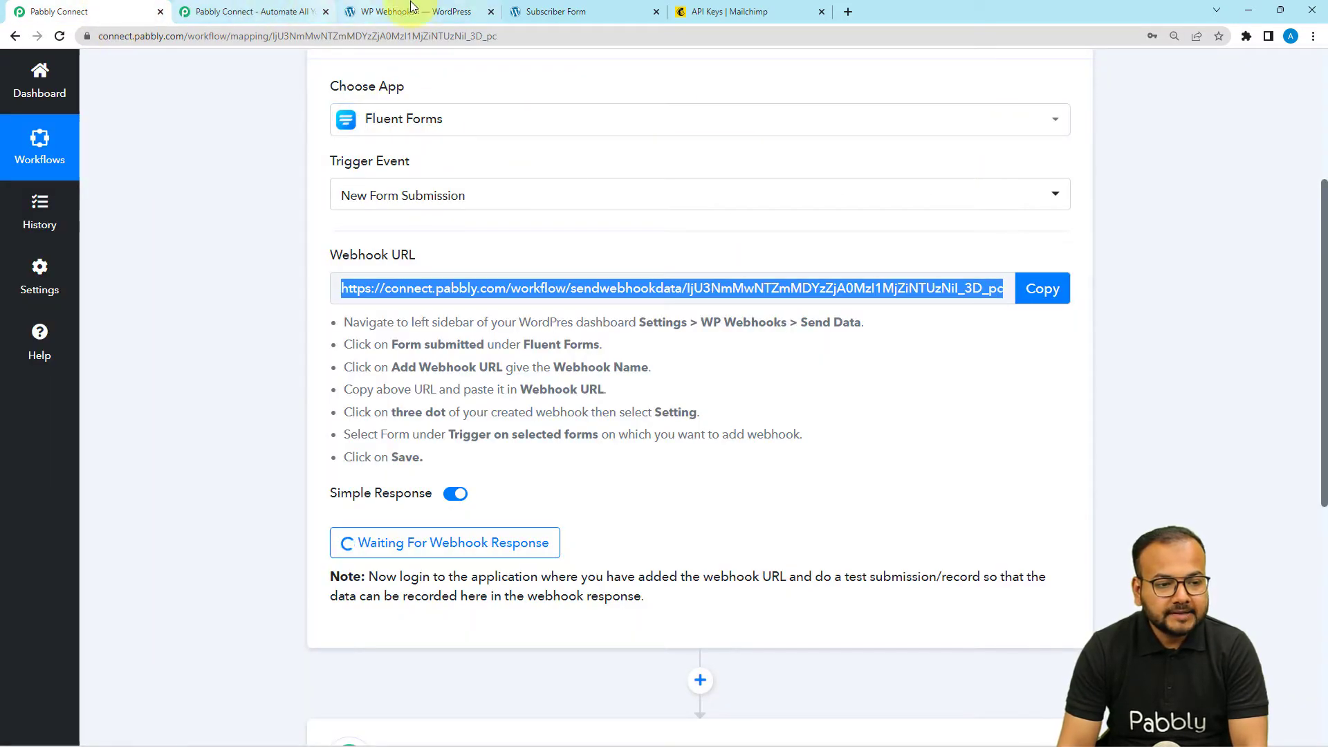
{"action": "left_click", "coordinate": [422, 14]}
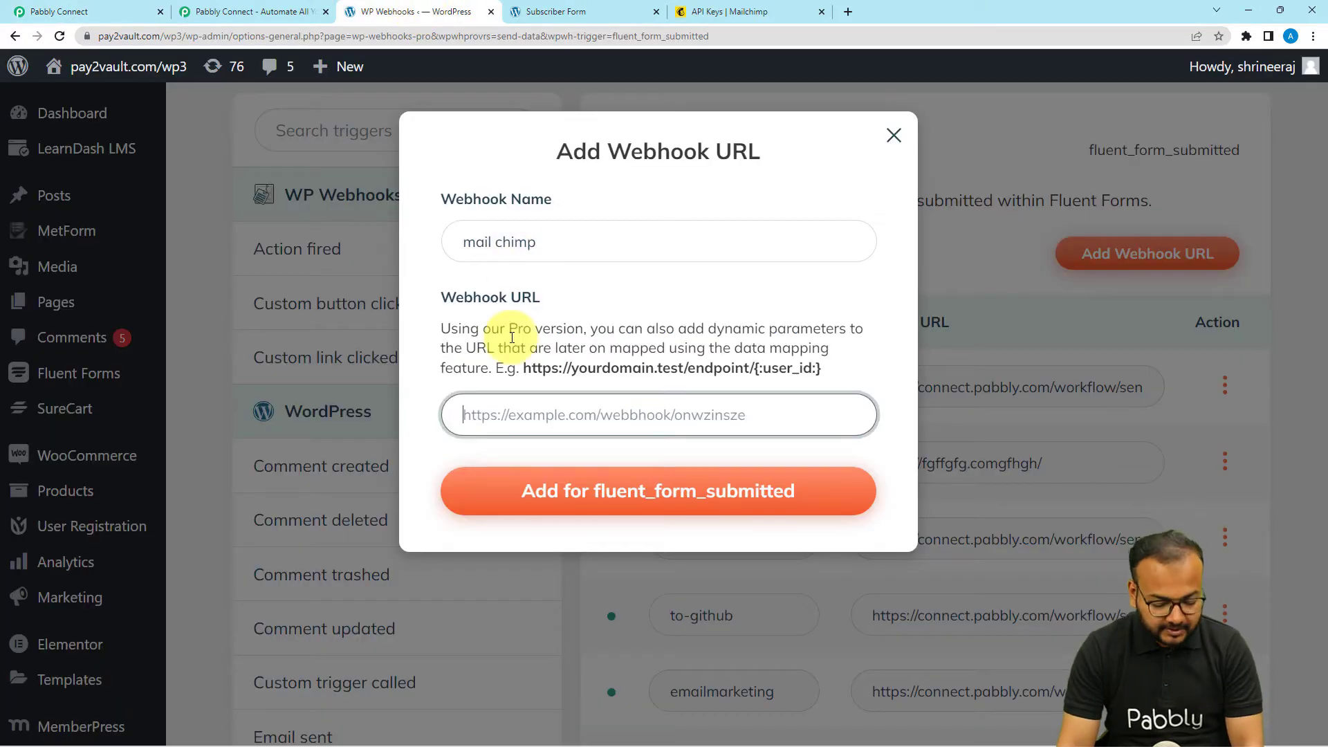
{"action": "key", "text": "ctrl+v"}
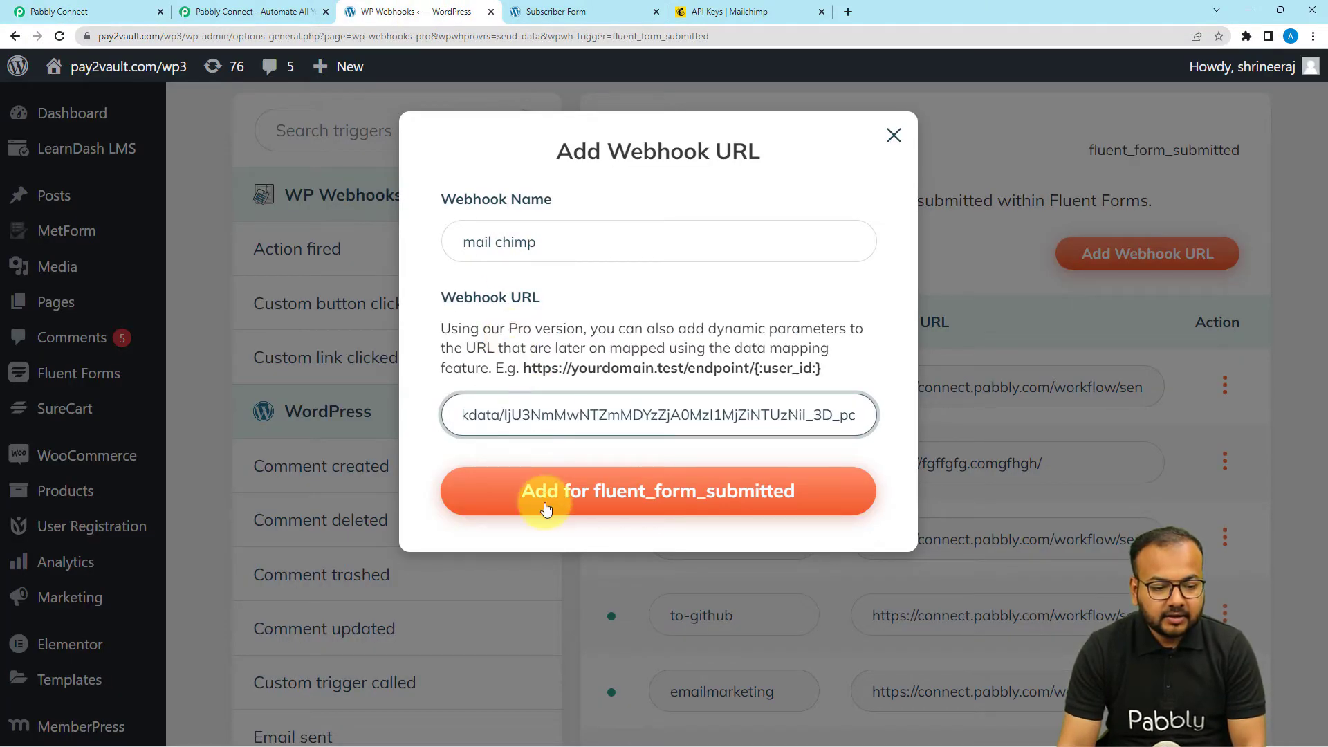
{"action": "left_click", "coordinate": [546, 508]}
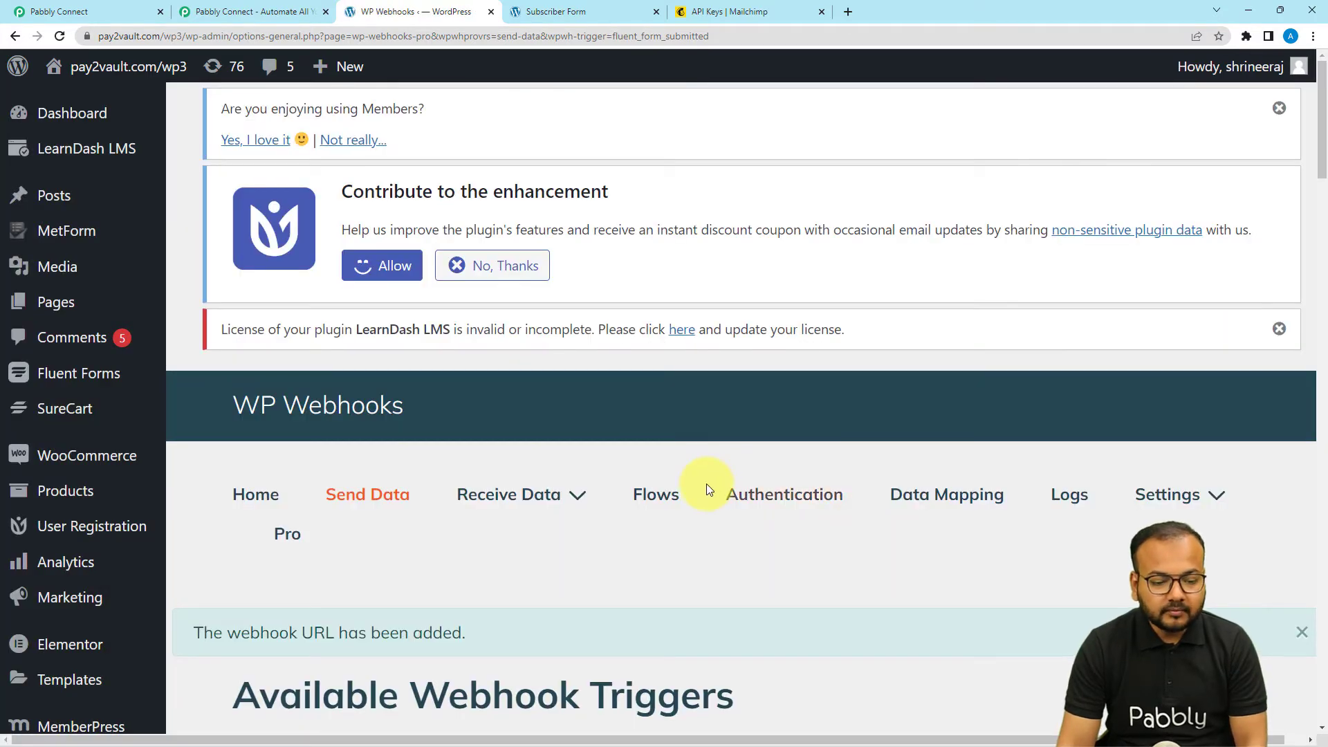
- In the mail-chimp webhook's settings, select Subscriber Form under Trigger on selected forms
{"action": "scroll", "coordinate": [707, 484], "scroll_direction": "down", "scroll_amount": 10}
{"action": "scroll", "coordinate": [707, 486], "scroll_direction": "down", "scroll_amount": 15}
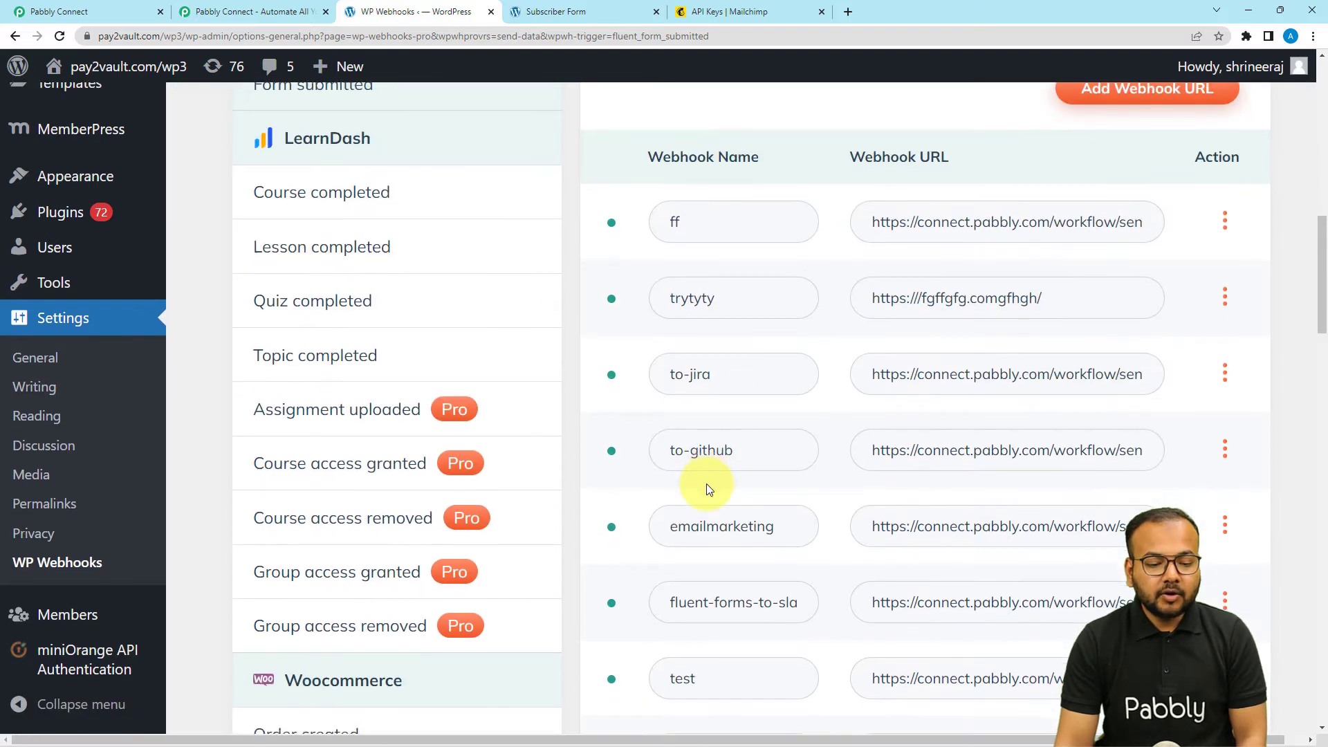
{"action": "scroll", "coordinate": [707, 484], "scroll_direction": "down", "scroll_amount": 8}
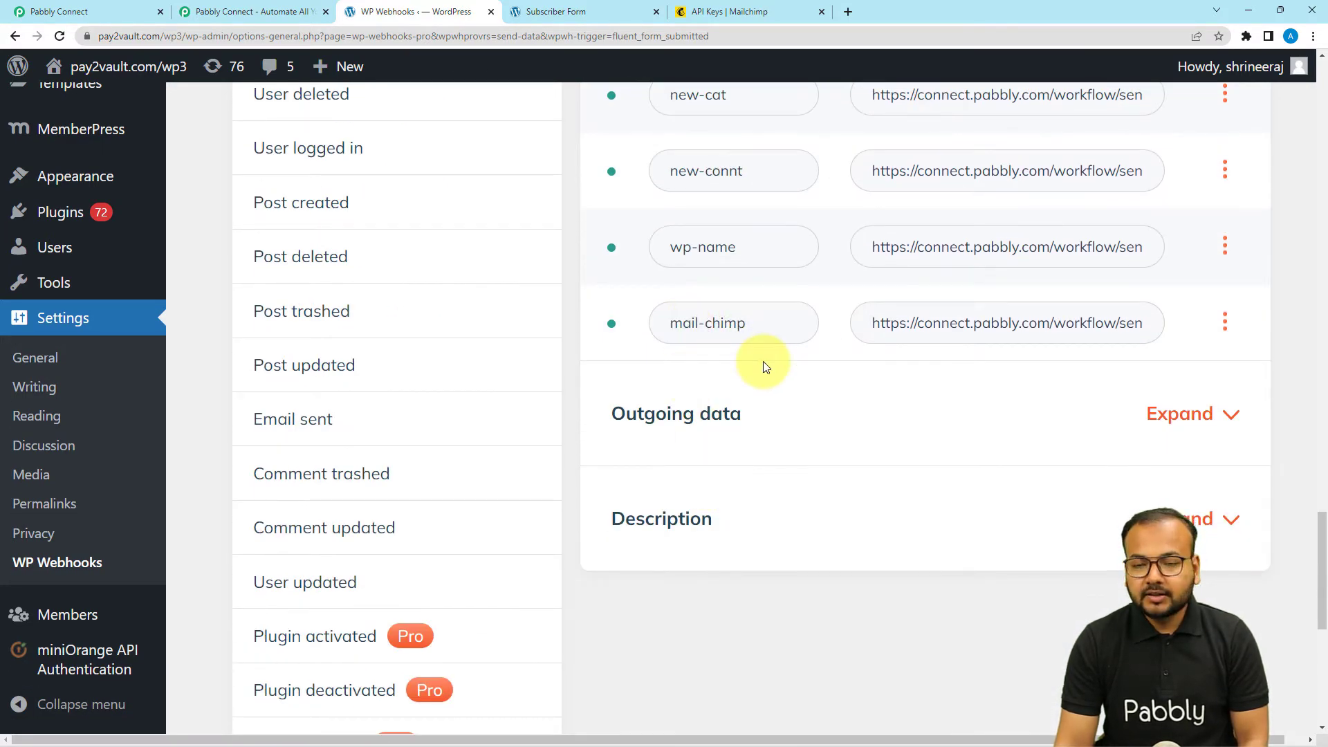
{"action": "left_click", "coordinate": [1225, 325]}
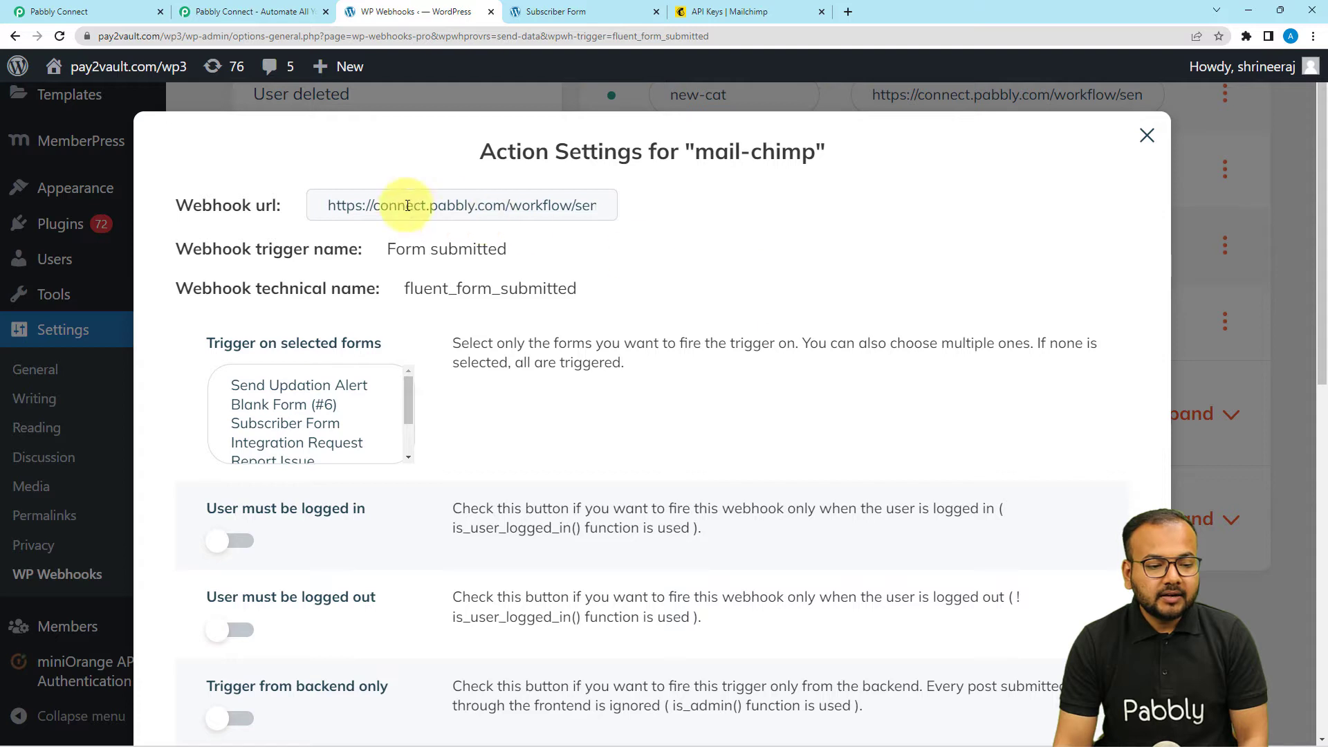
{"action": "scroll", "coordinate": [261, 263], "scroll_direction": "down", "scroll_amount": 2}
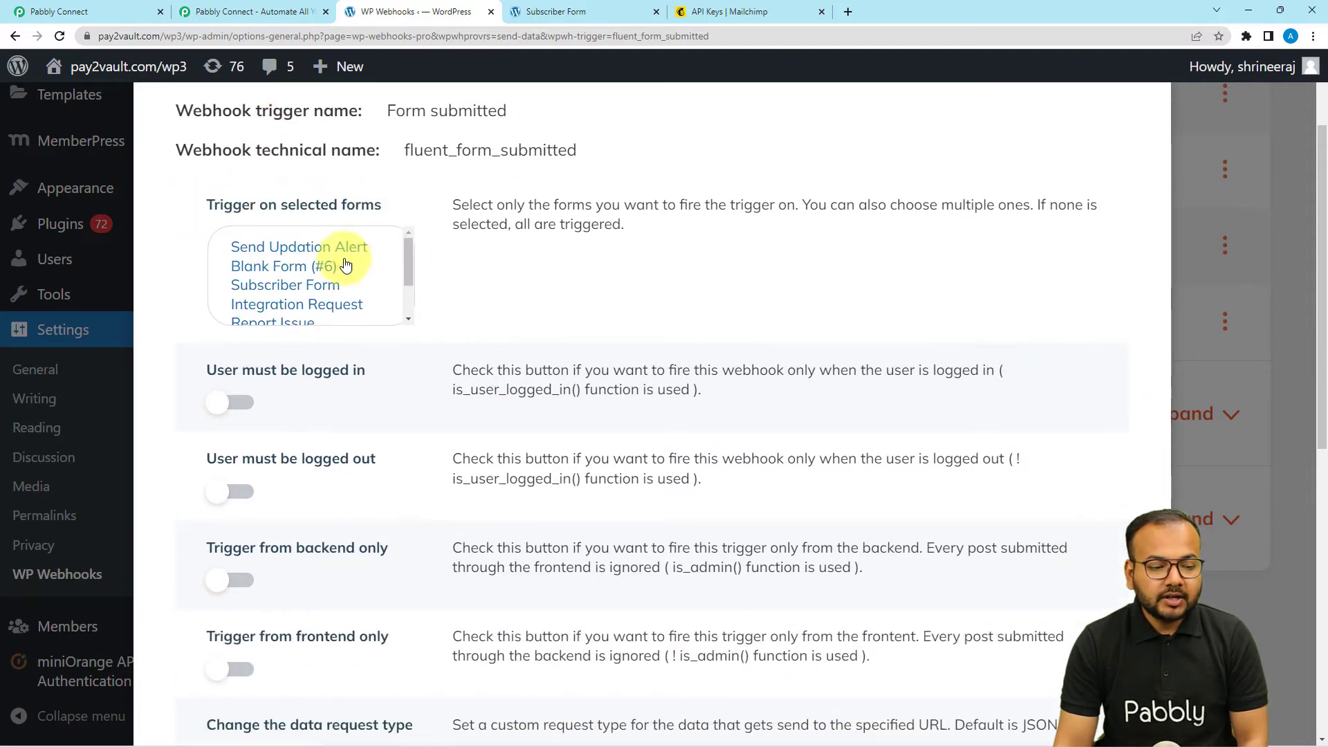
{"action": "scroll", "coordinate": [337, 266], "scroll_direction": "down", "scroll_amount": 1}
{"action": "scroll", "coordinate": [332, 266], "scroll_direction": "up", "scroll_amount": 1}
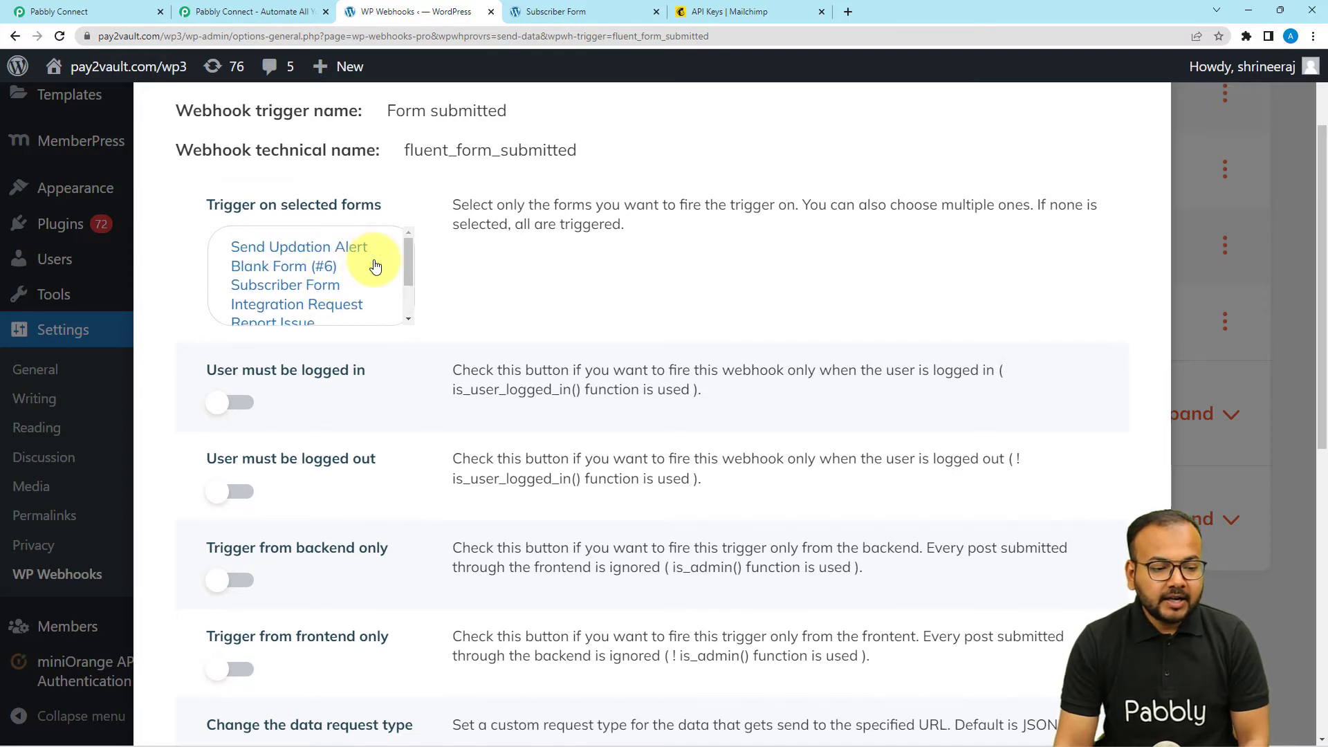
{"action": "left_click", "coordinate": [315, 289]}
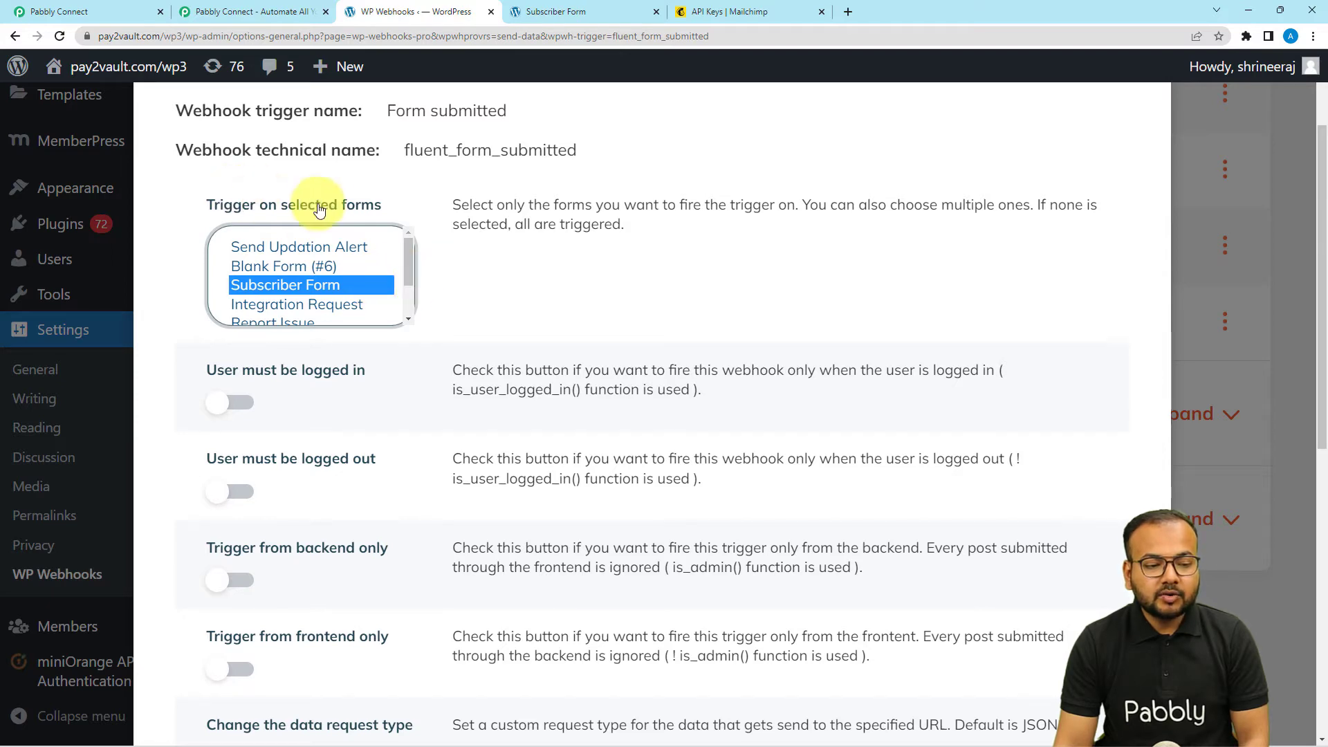
- Save the mail-chimp webhook settings and close the settings panel
{"action": "scroll", "coordinate": [588, 285], "scroll_direction": "down", "scroll_amount": 8}
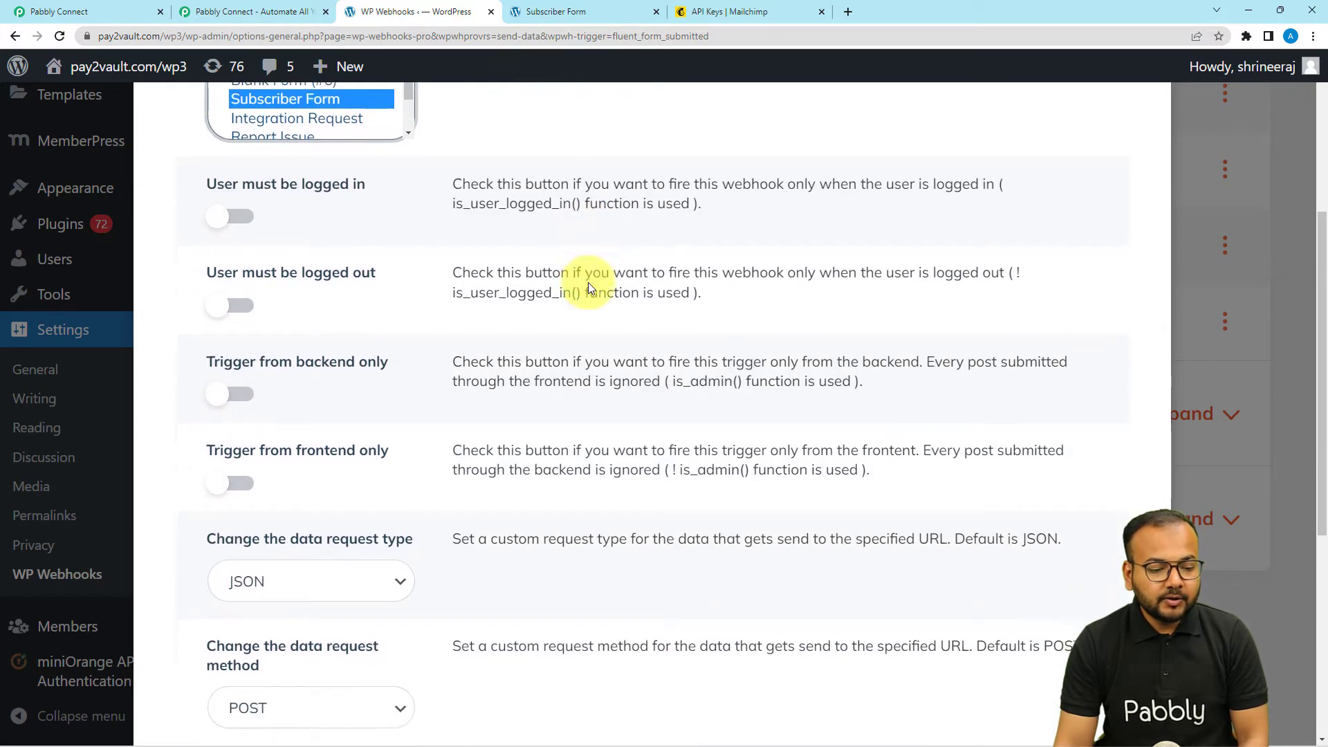
{"action": "scroll", "coordinate": [588, 288], "scroll_direction": "down", "scroll_amount": 1}
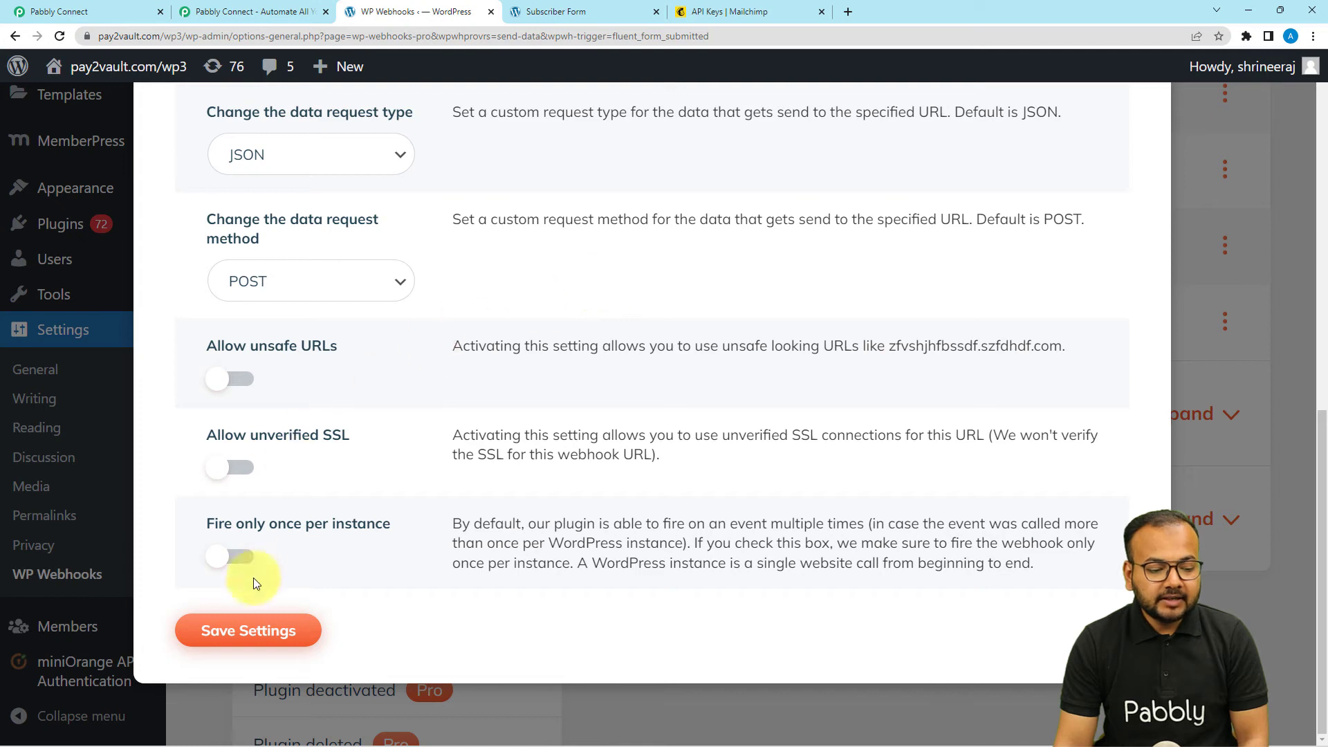
{"action": "left_click", "coordinate": [244, 630]}
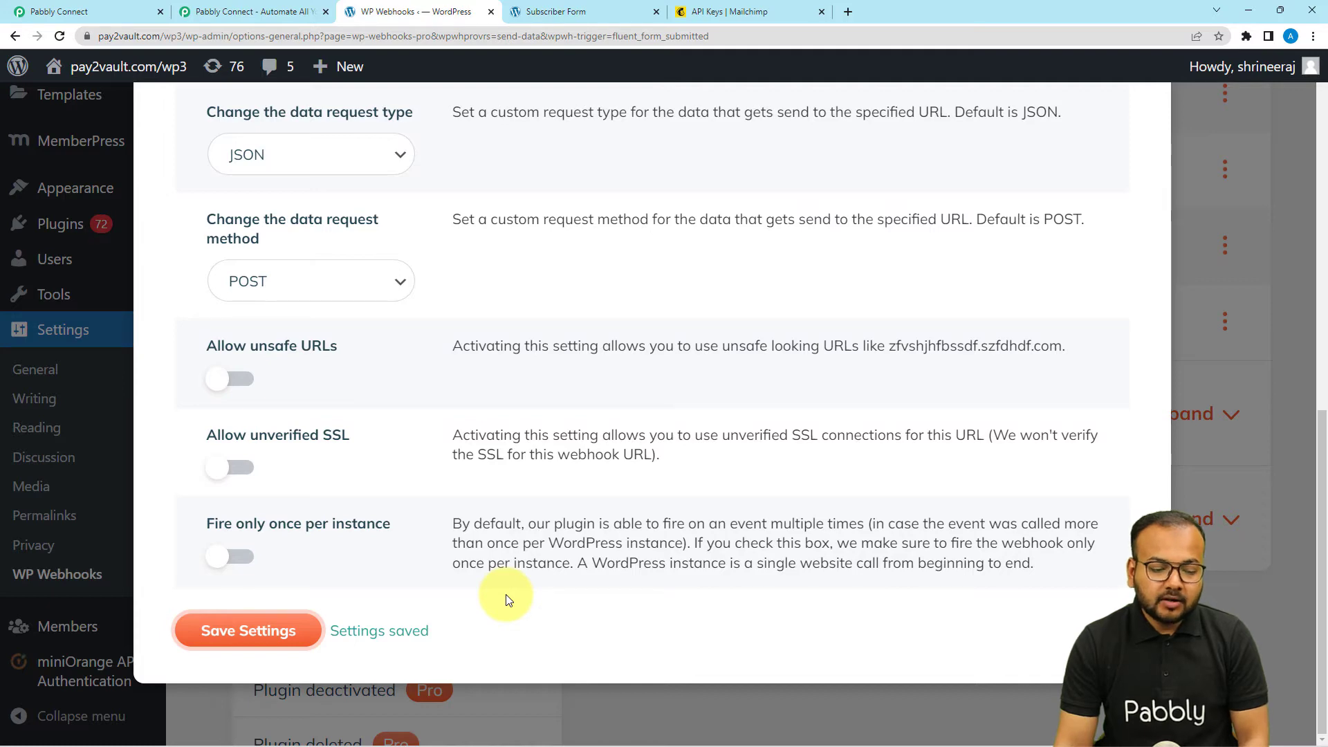
{"action": "scroll", "coordinate": [505, 599], "scroll_direction": "up", "scroll_amount": 9}
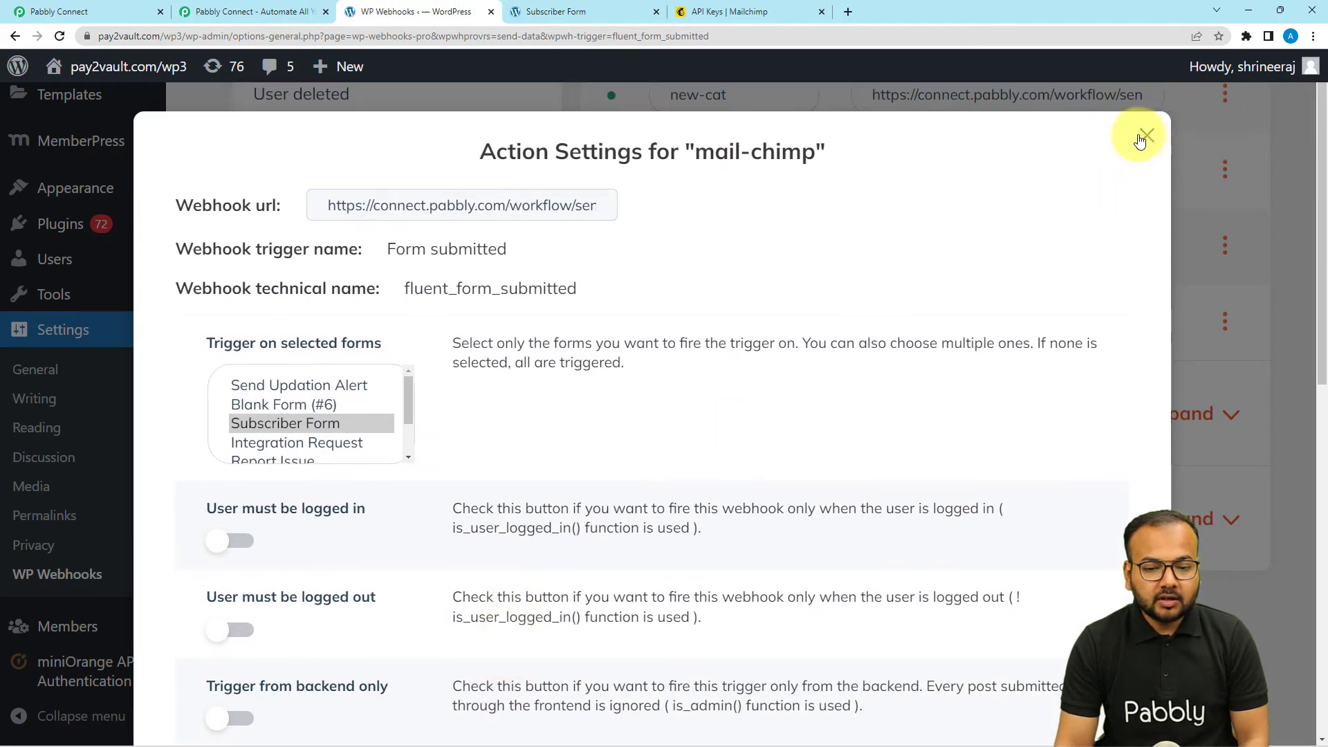
{"action": "left_click", "coordinate": [1144, 137]}
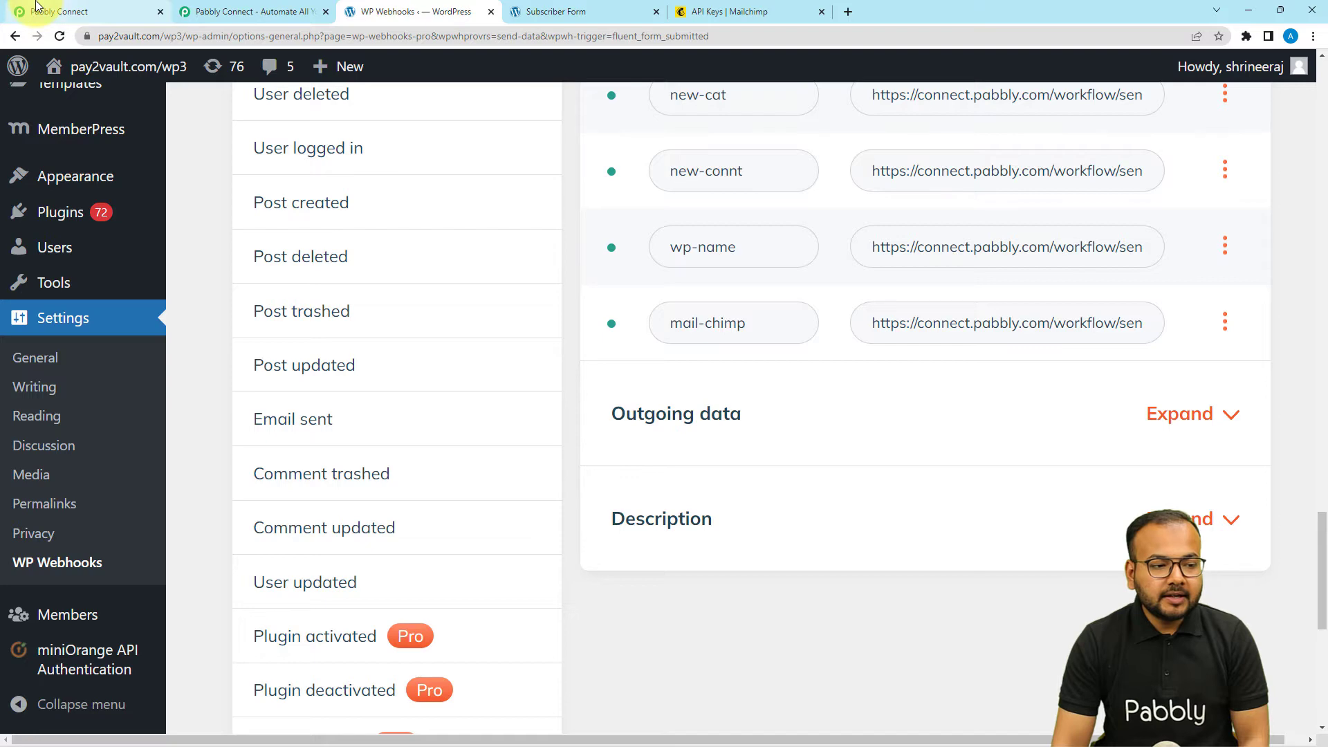
- Go back to the Pabbly workflow's Waiting For Webhook Response section
{"action": "left_click", "coordinate": [36, 6]}
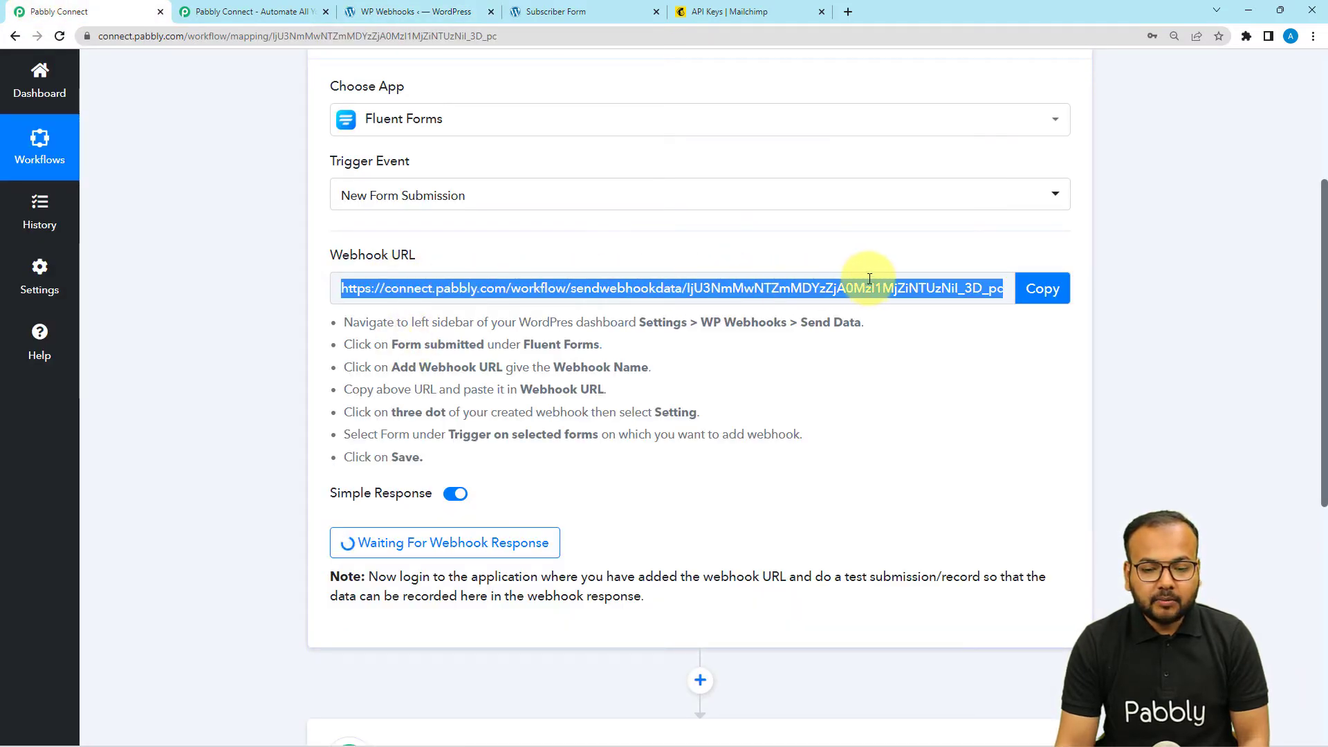
{"action": "scroll", "coordinate": [610, 325], "scroll_direction": "down", "scroll_amount": 4}
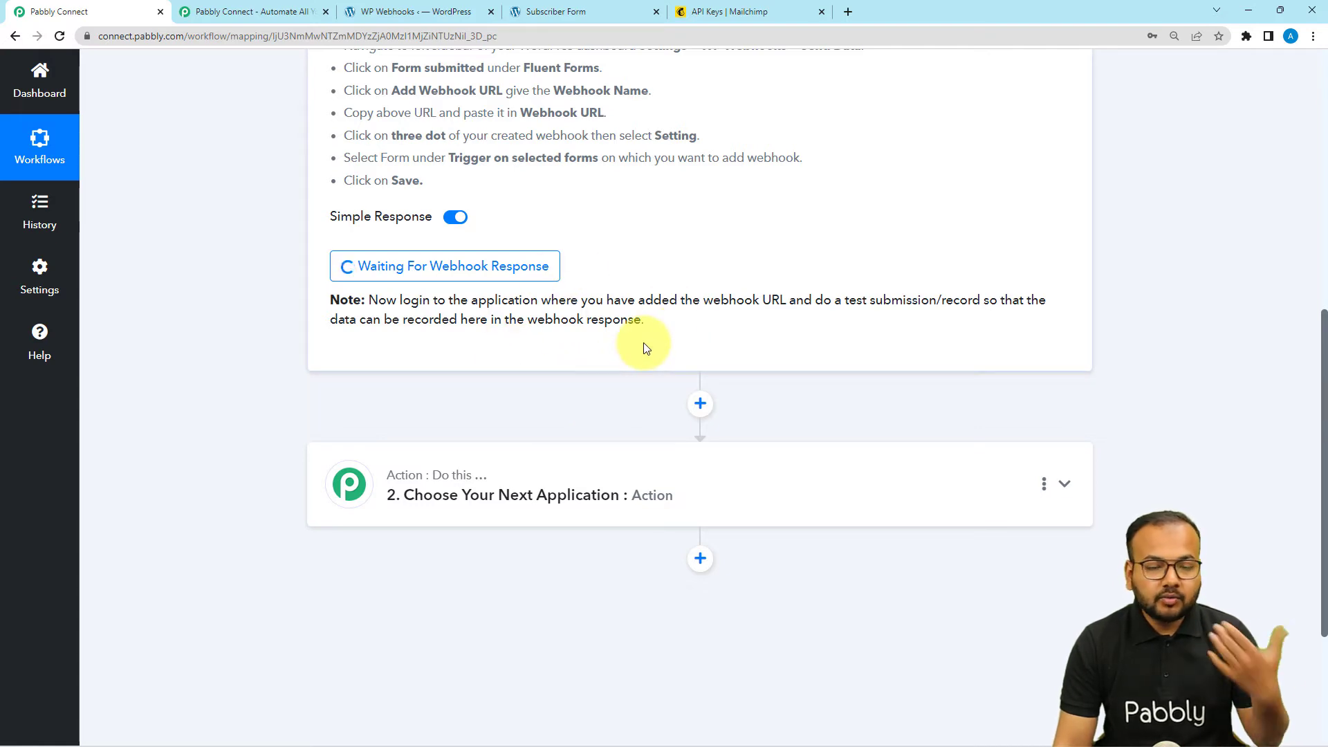
- On the Subscriber Form page, fill First Name and Last Name with dummy values
{"action": "left_click", "coordinate": [592, 10]}
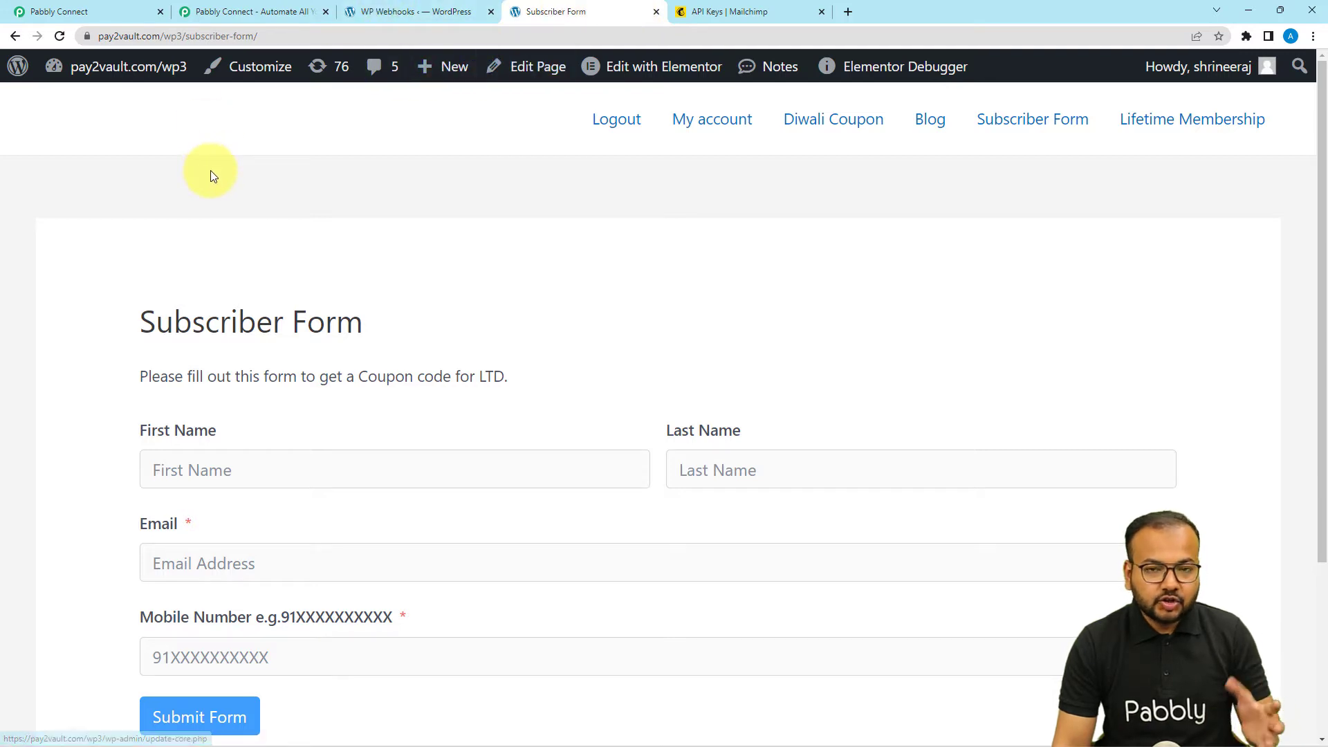
{"action": "scroll", "coordinate": [211, 173], "scroll_direction": "down", "scroll_amount": 1}
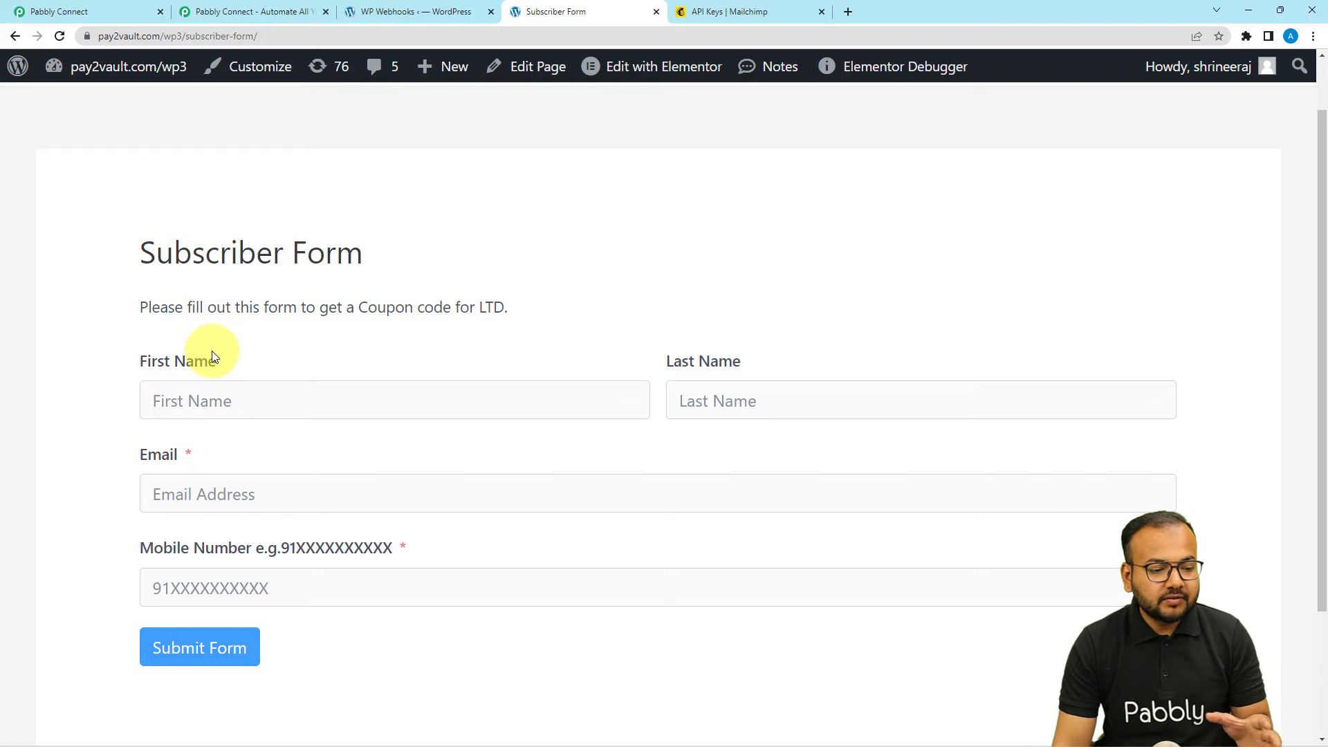
{"action": "scroll", "coordinate": [211, 351], "scroll_direction": "down", "scroll_amount": 1}
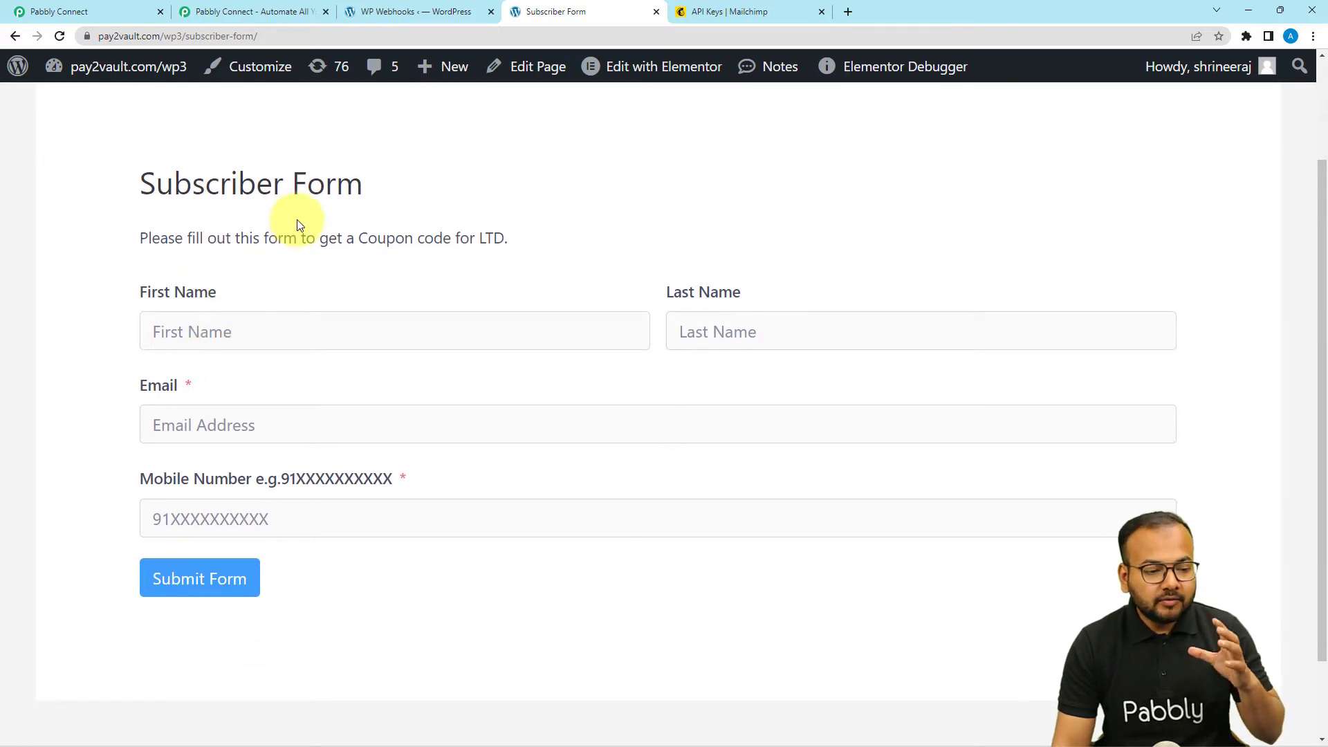
{"action": "left_click", "coordinate": [307, 337]}
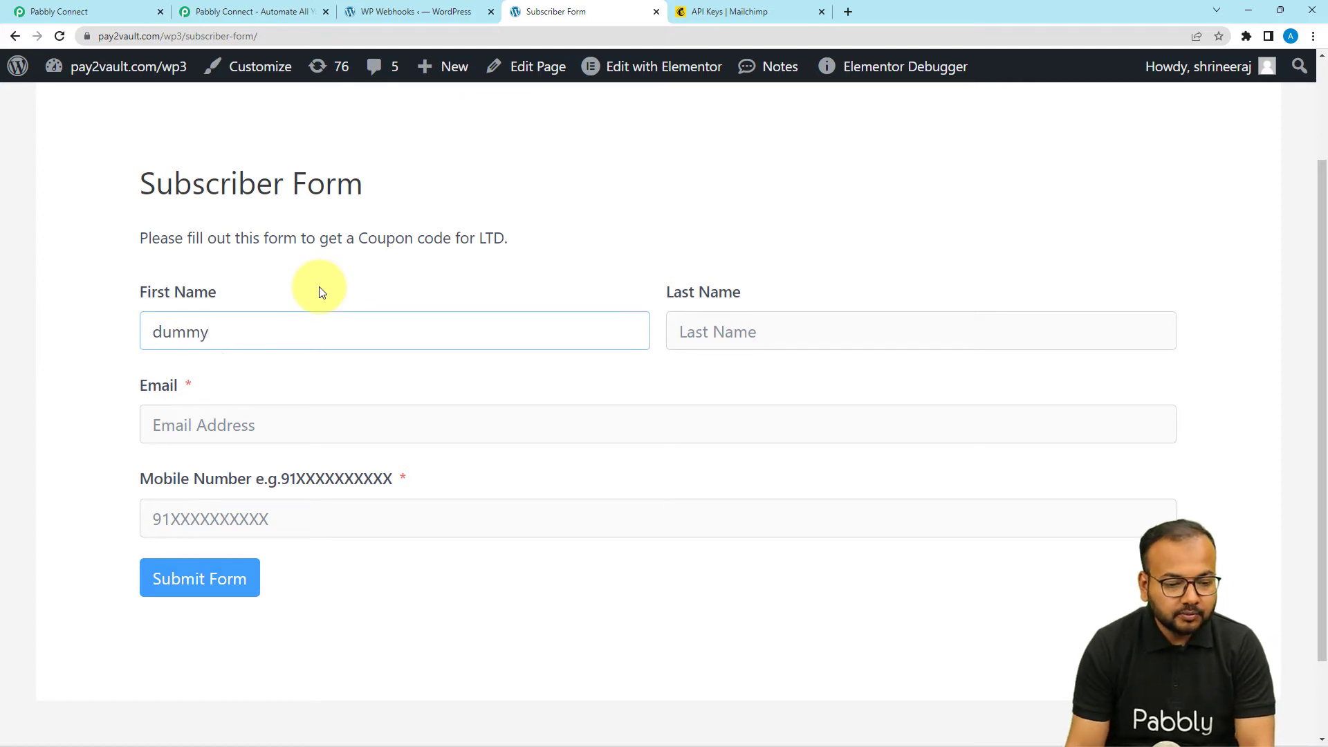
{"action": "left_click", "coordinate": [850, 335]}
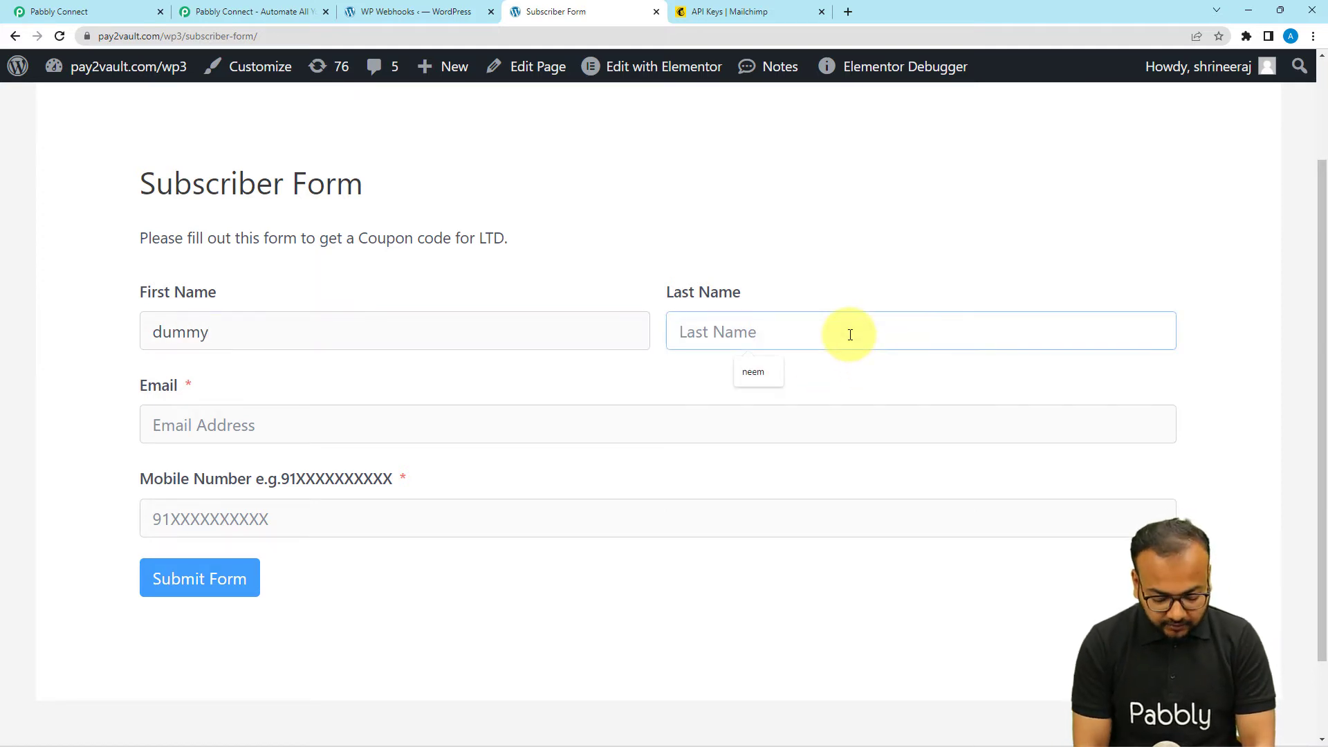
{"action": "left_click", "coordinate": [429, 370]}
{"action": "scroll", "coordinate": [512, 339], "scroll_direction": "down", "scroll_amount": 2}
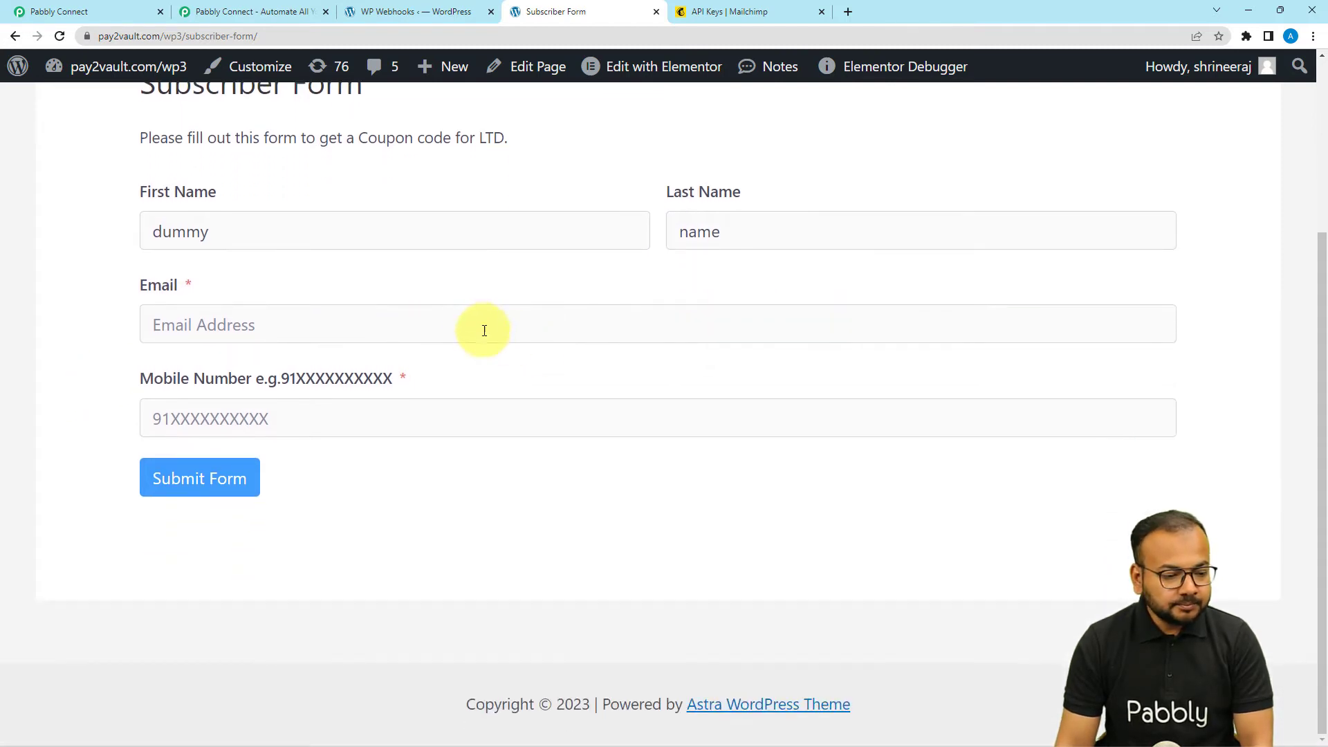
- Enter a unique dummy email and a mobile number, then submit the form
{"action": "left_click", "coordinate": [476, 329]}
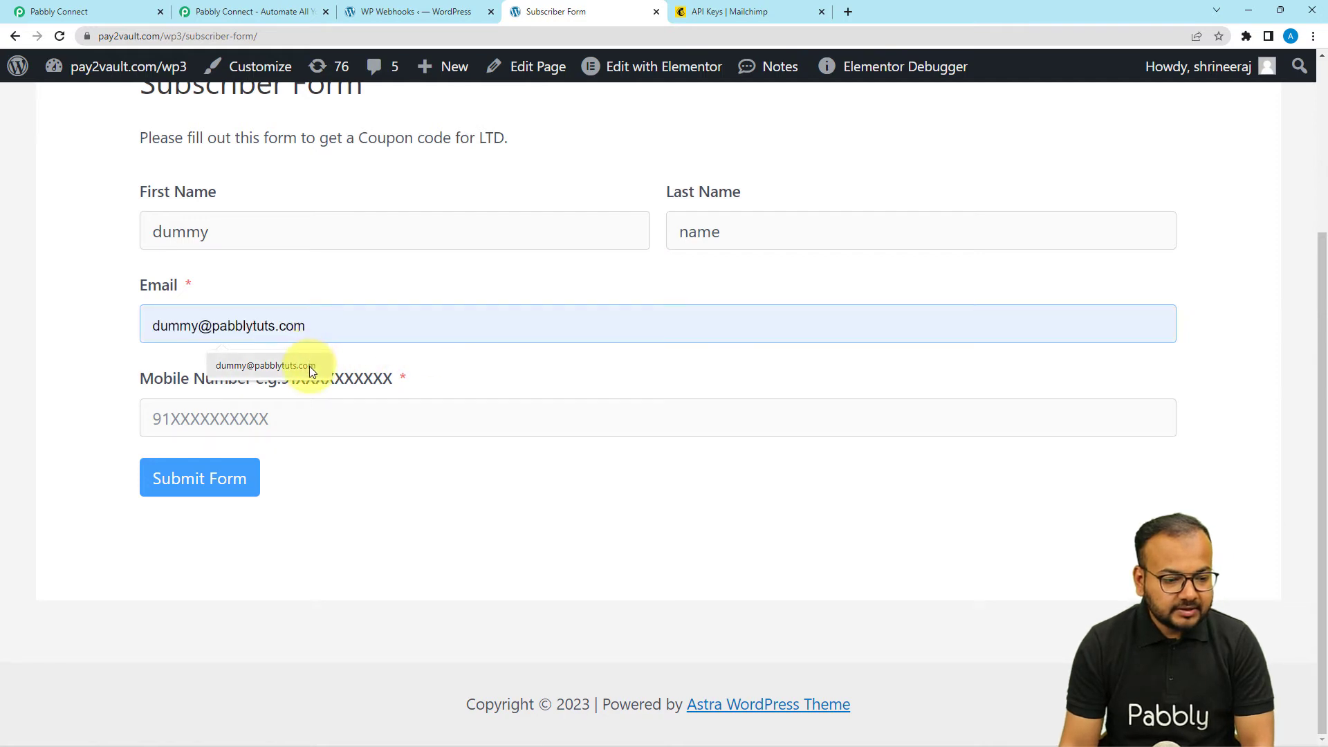
{"action": "left_click", "coordinate": [309, 365]}
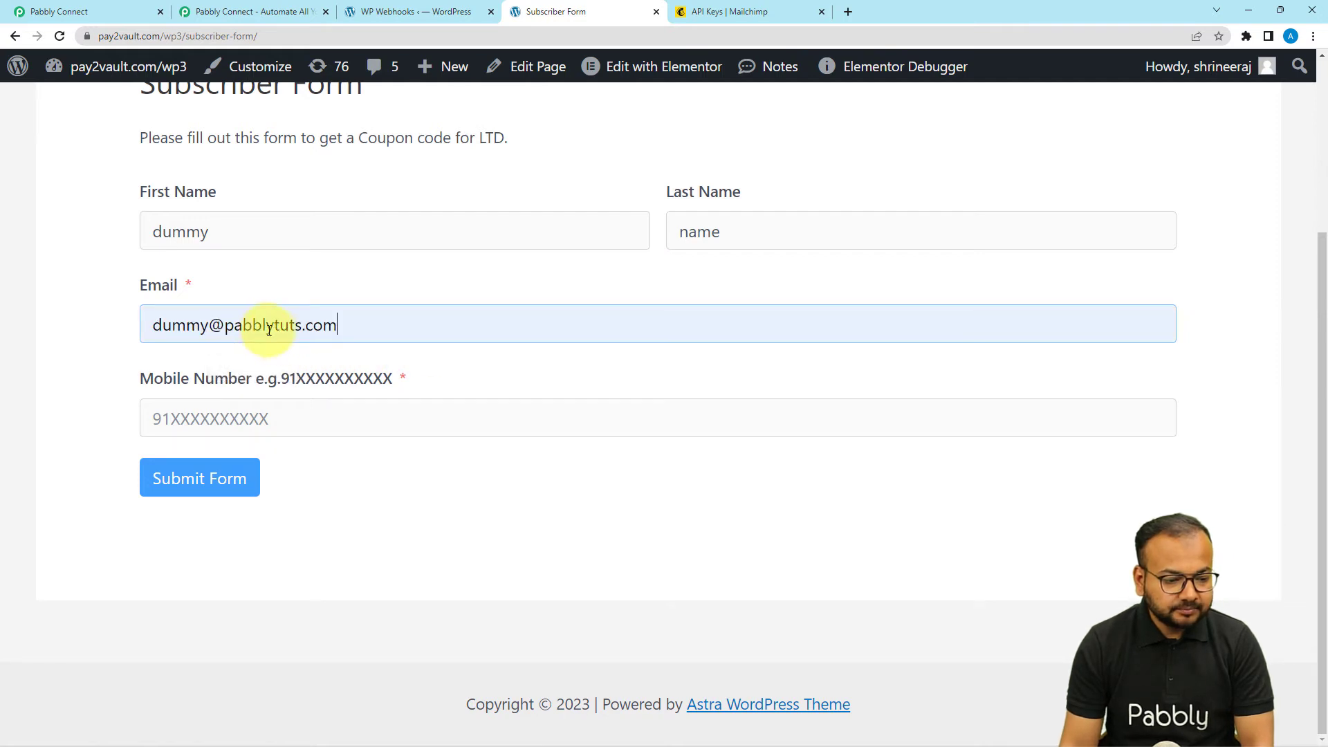
{"action": "left_click", "coordinate": [205, 330]}
{"action": "type", "text": "11"}
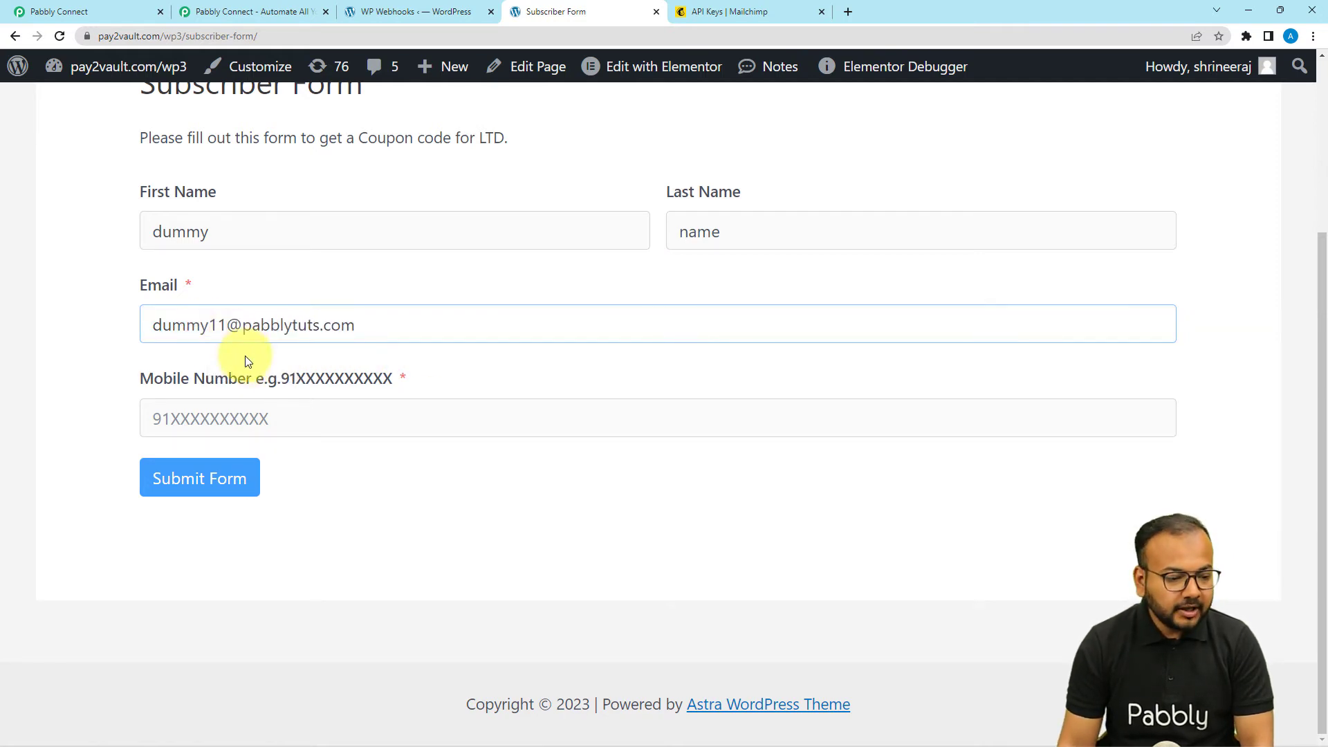
{"action": "left_click", "coordinate": [267, 417]}
{"action": "left_click", "coordinate": [260, 458]}
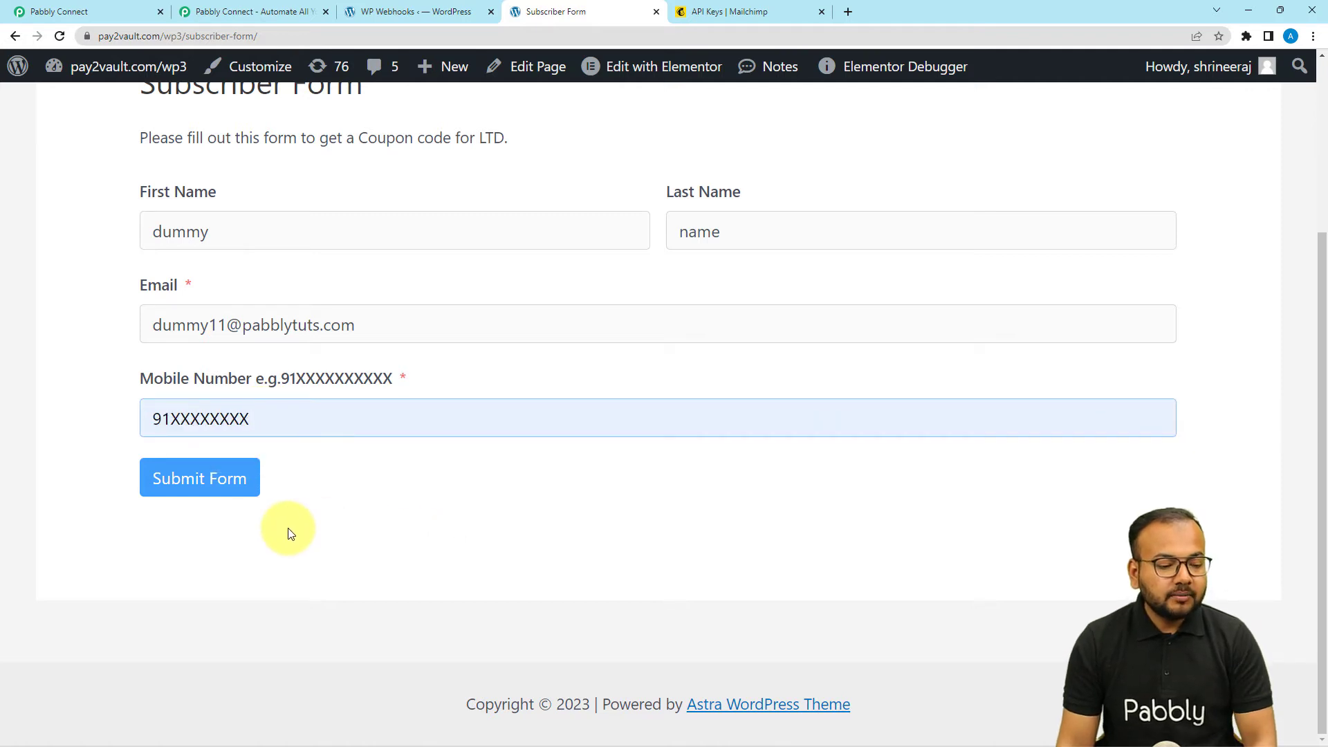
{"action": "left_click", "coordinate": [224, 491]}
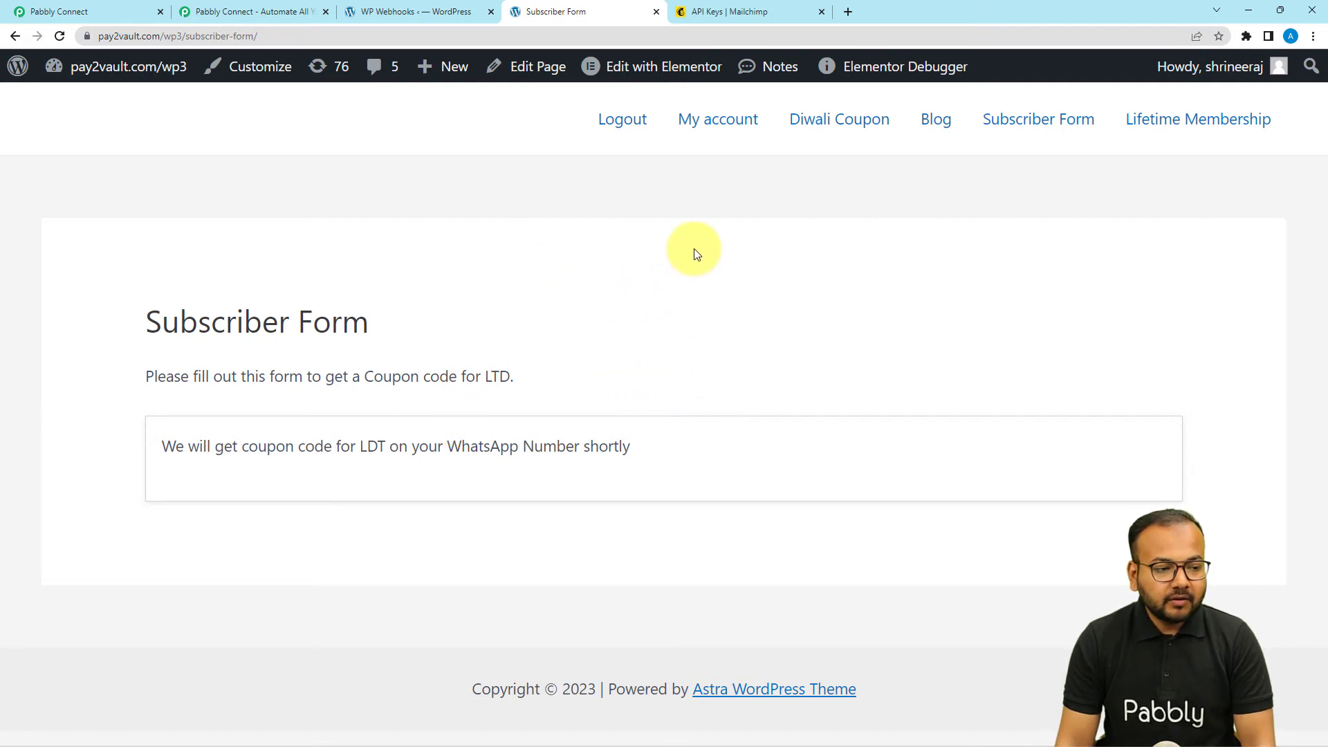
- Review the captured name, email and mobile values in Pabbly's Response Received table
{"action": "left_click", "coordinate": [122, 8]}
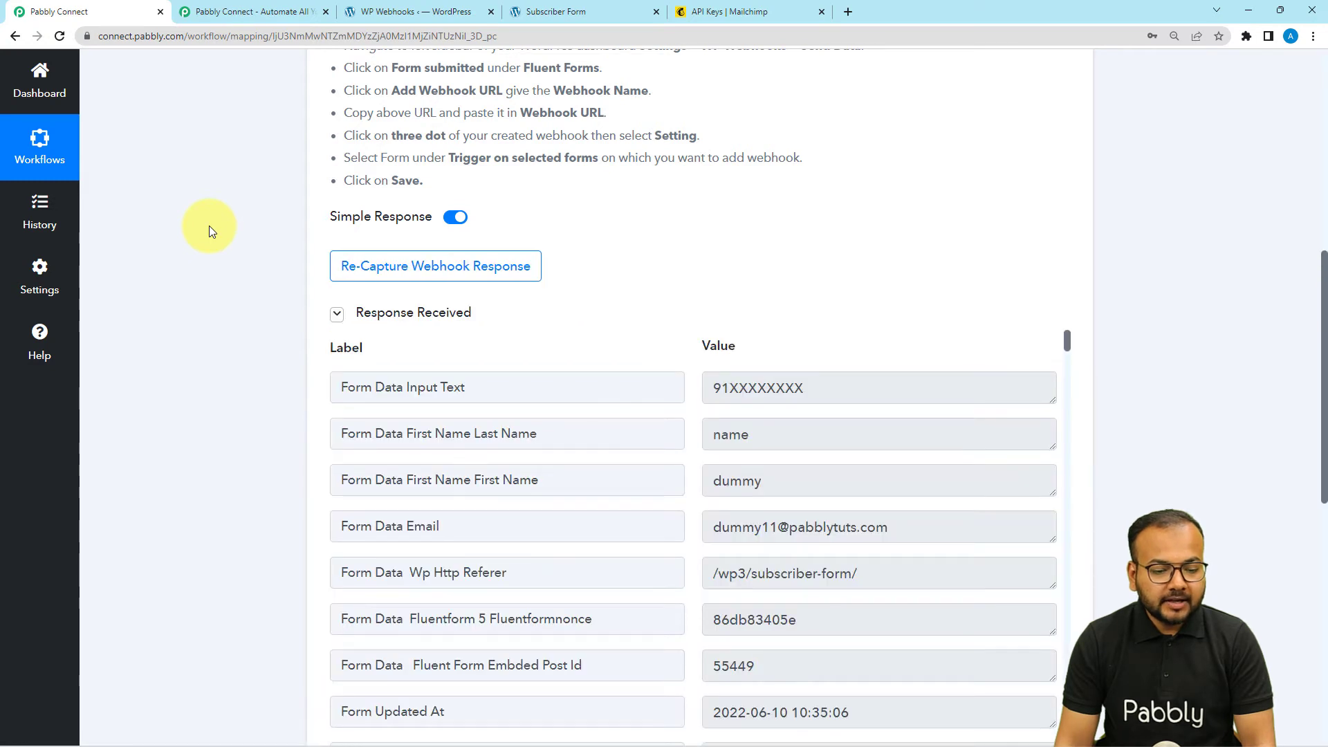
{"action": "scroll", "coordinate": [209, 226], "scroll_direction": "down", "scroll_amount": 2}
{"action": "scroll", "coordinate": [209, 226], "scroll_direction": "down", "scroll_amount": 2}
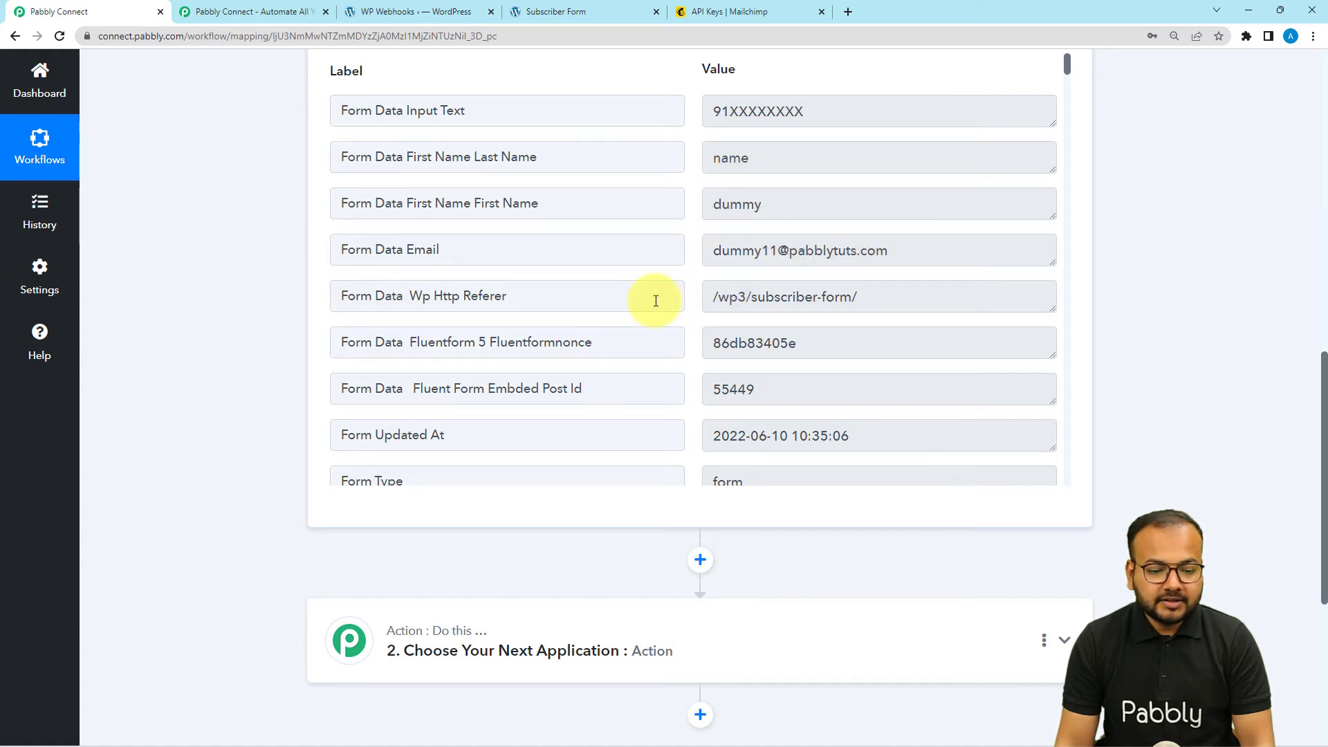
{"action": "scroll", "coordinate": [656, 301], "scroll_direction": "down", "scroll_amount": 12}
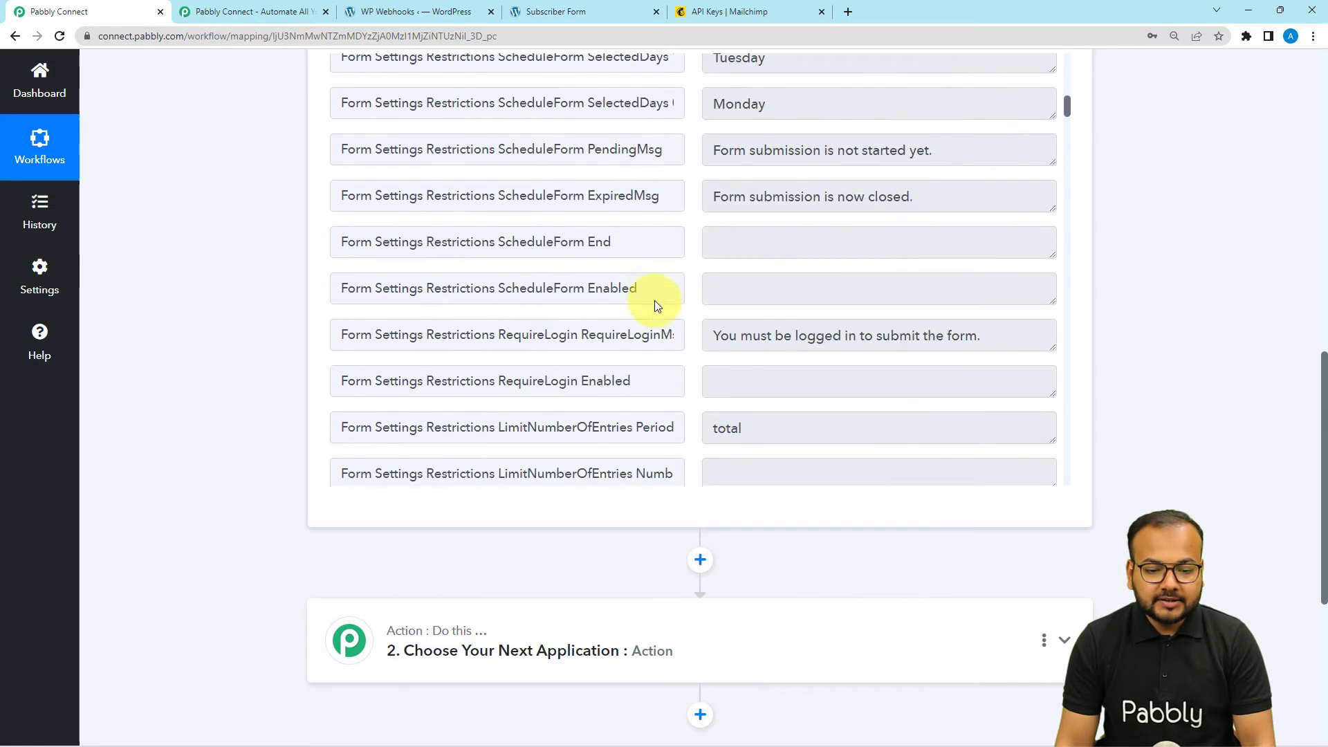
{"action": "scroll", "coordinate": [654, 300], "scroll_direction": "down", "scroll_amount": 6}
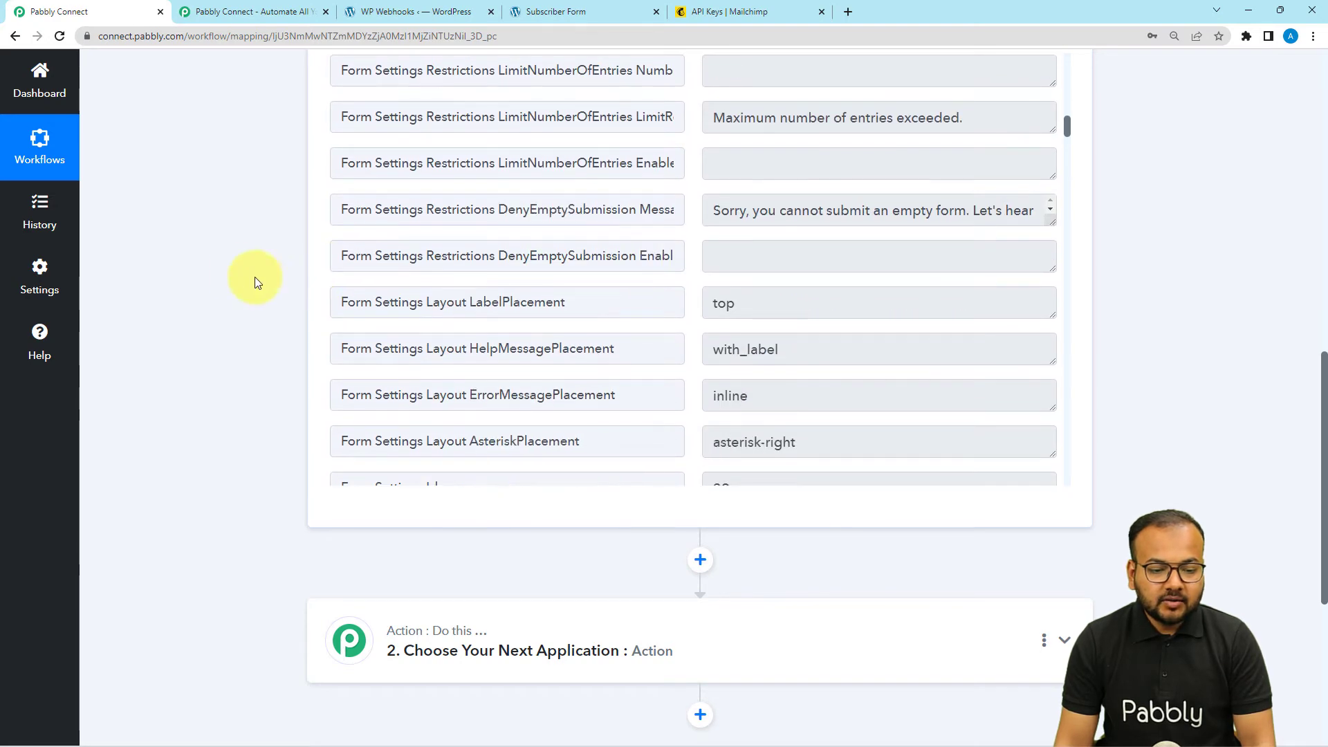
{"action": "scroll", "coordinate": [238, 272], "scroll_direction": "down", "scroll_amount": 3}
{"action": "scroll", "coordinate": [238, 272], "scroll_direction": "down", "scroll_amount": 3}
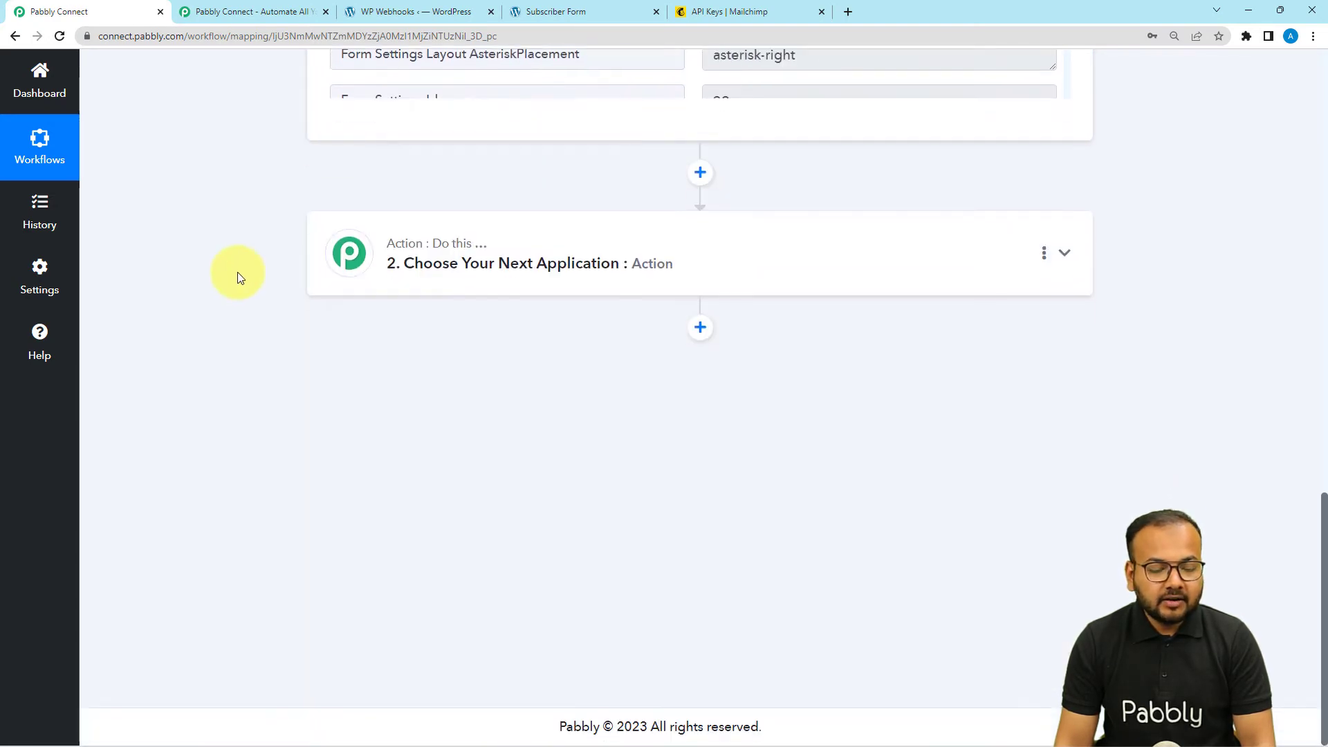
- Make the action MailChimp, found by searching 'mail', with 'Add New Member with Custom Fields', then connect
{"action": "left_click", "coordinate": [451, 292]}
{"action": "left_click", "coordinate": [501, 348]}
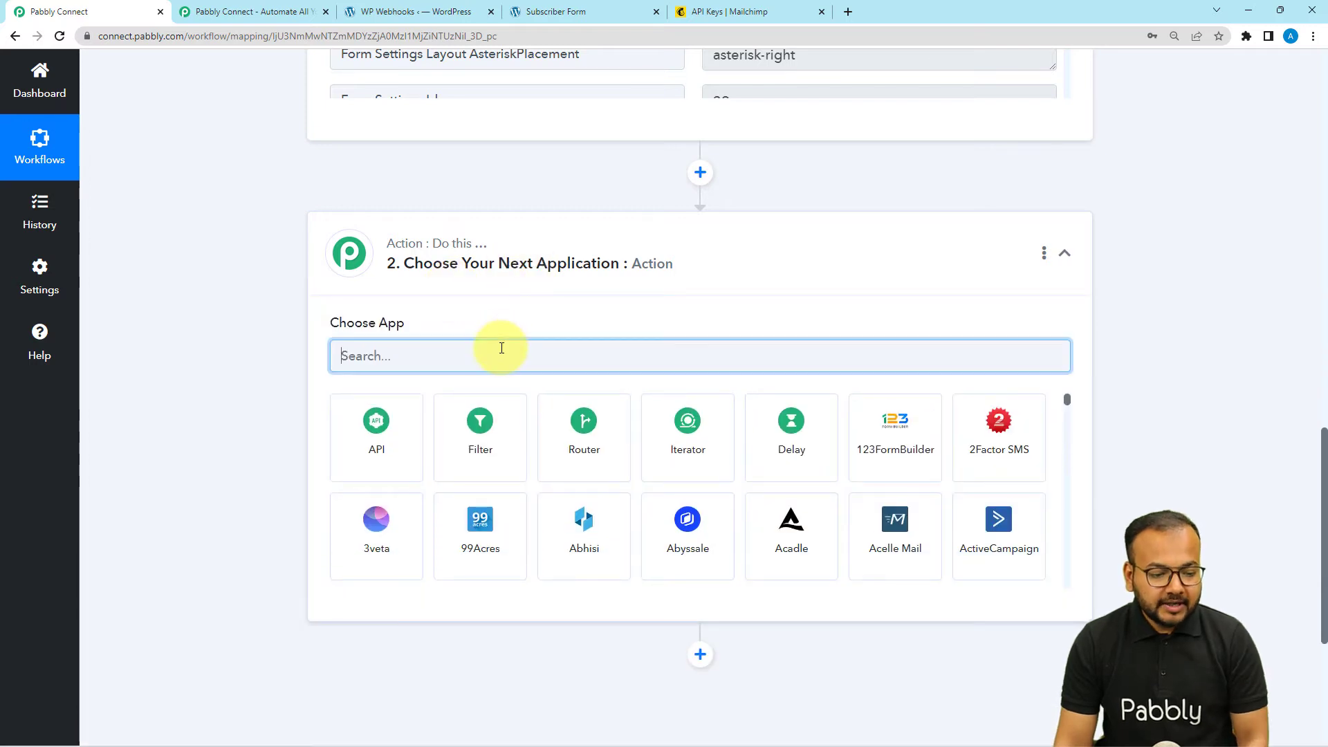
{"action": "type", "text": "mail"}
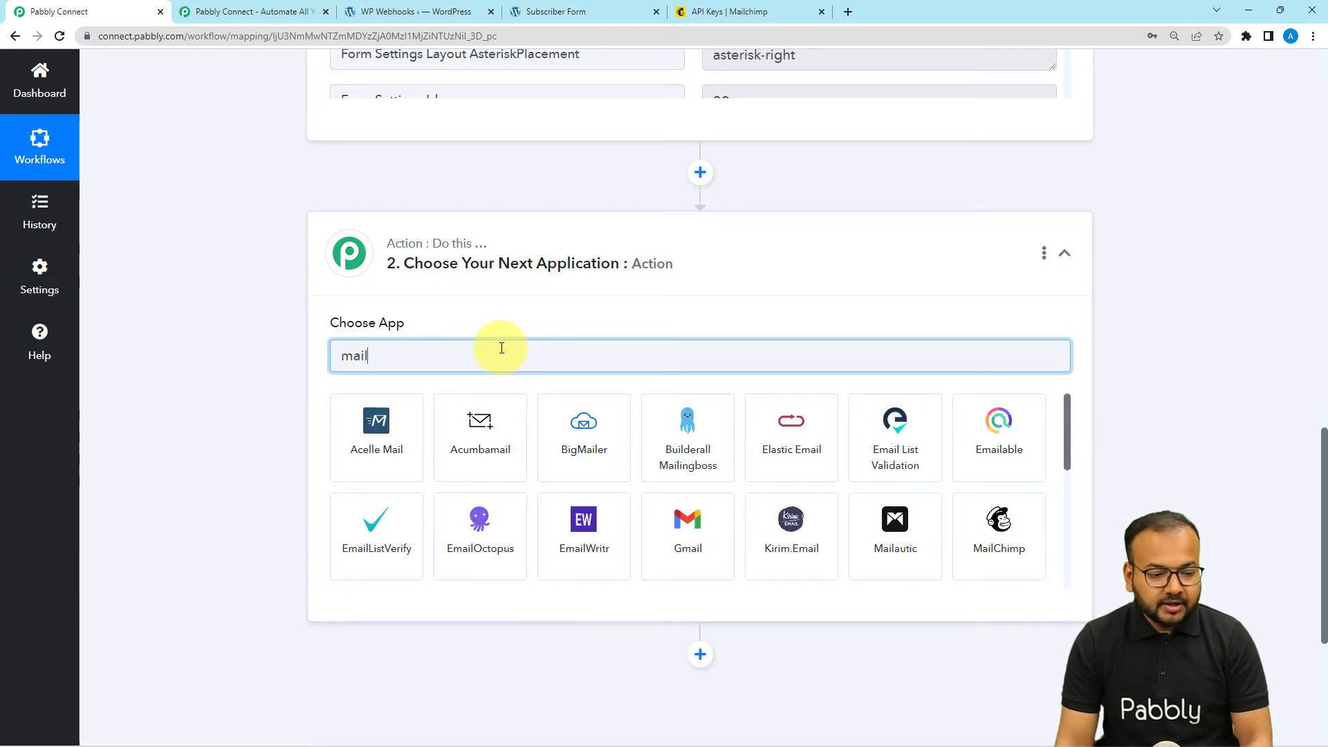
{"action": "left_click", "coordinate": [994, 525]}
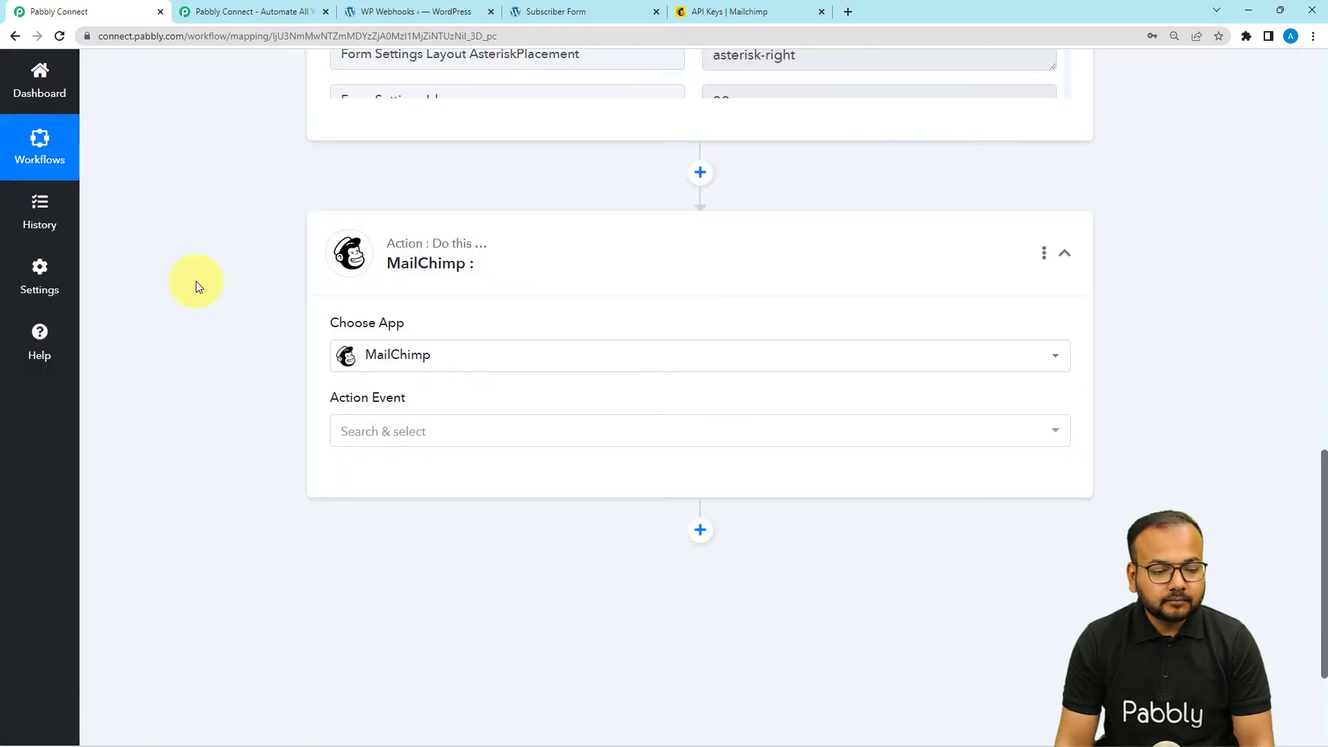
{"action": "left_click", "coordinate": [395, 237]}
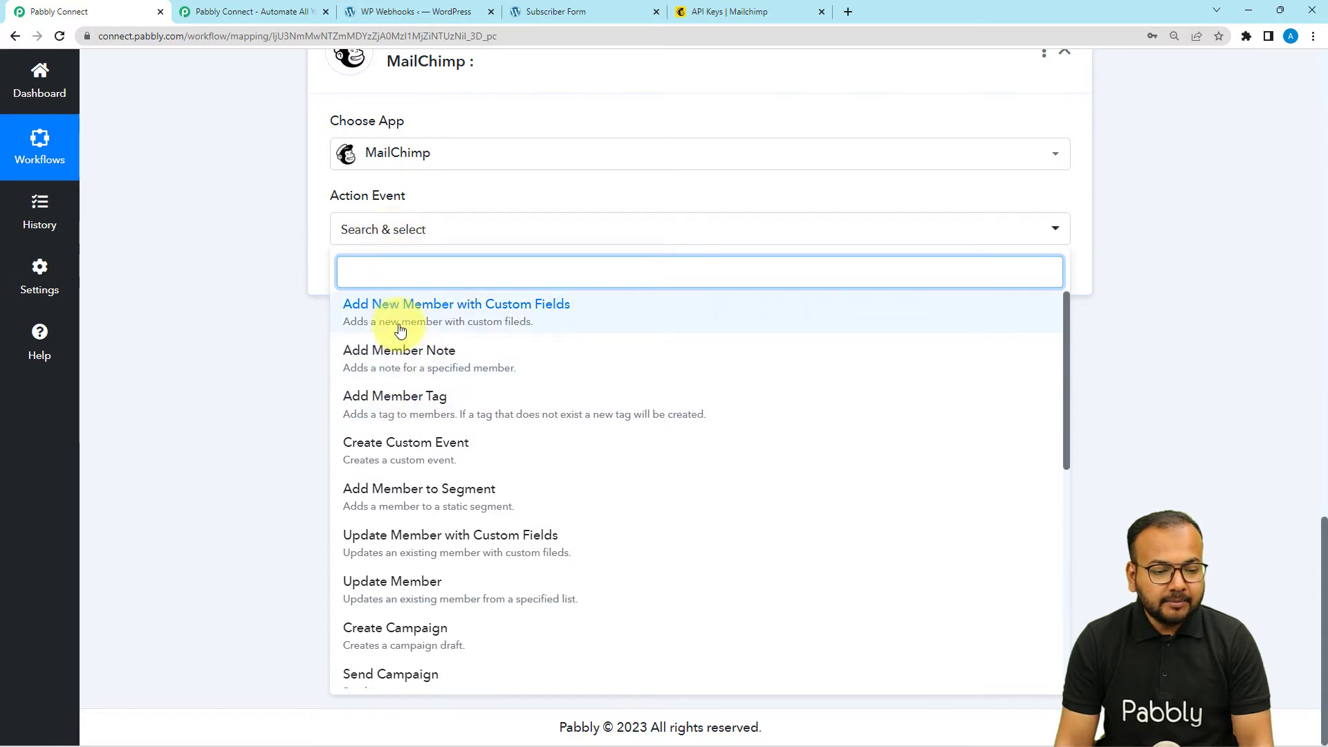
{"action": "left_click", "coordinate": [465, 319]}
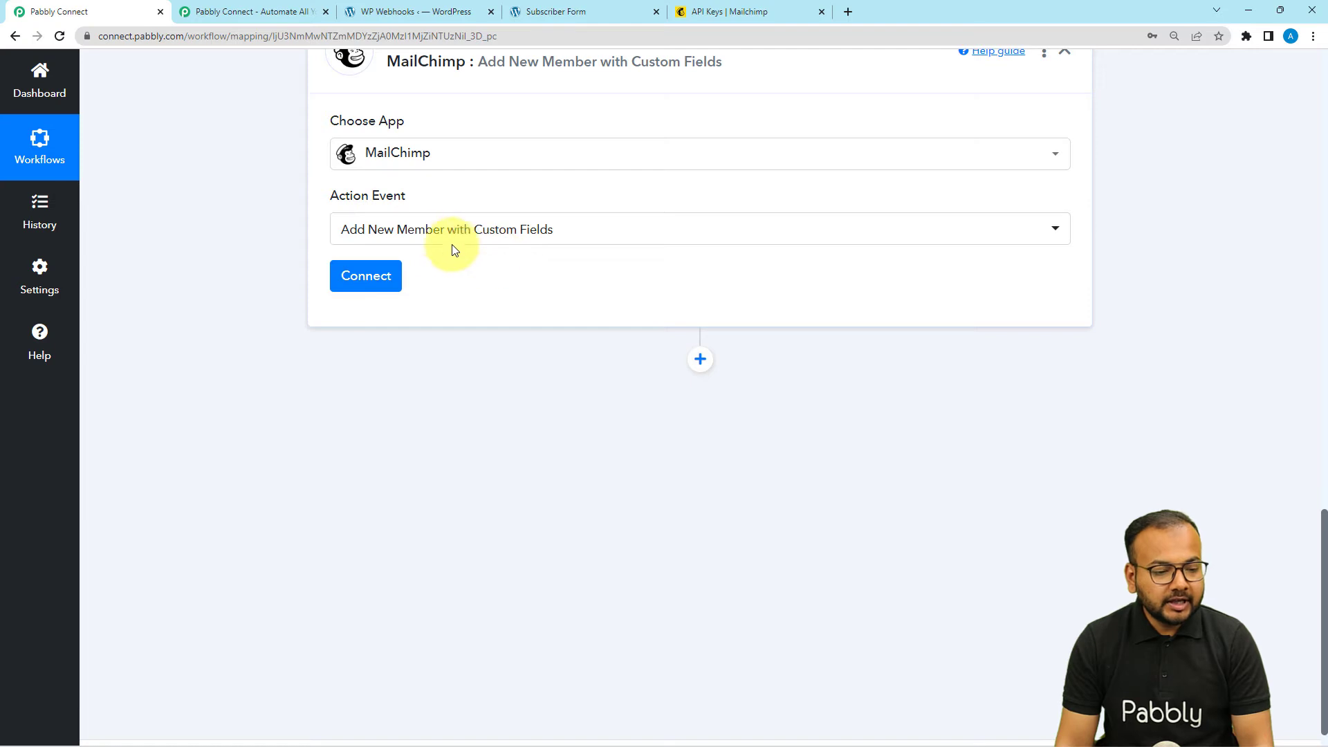
{"action": "left_click", "coordinate": [379, 276]}
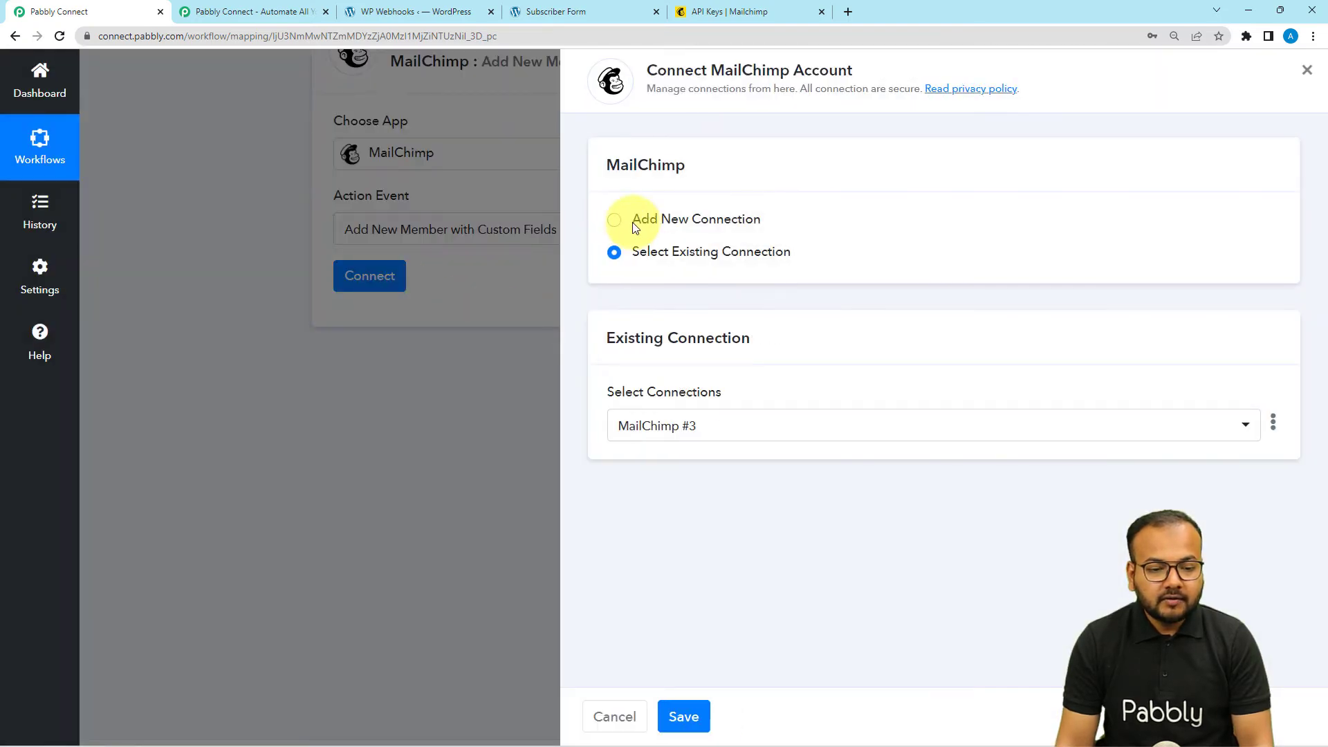
- Choose Add New Connection for MailChimp, then switch to the Mailchimp API Keys tab
{"action": "left_click", "coordinate": [613, 222]}
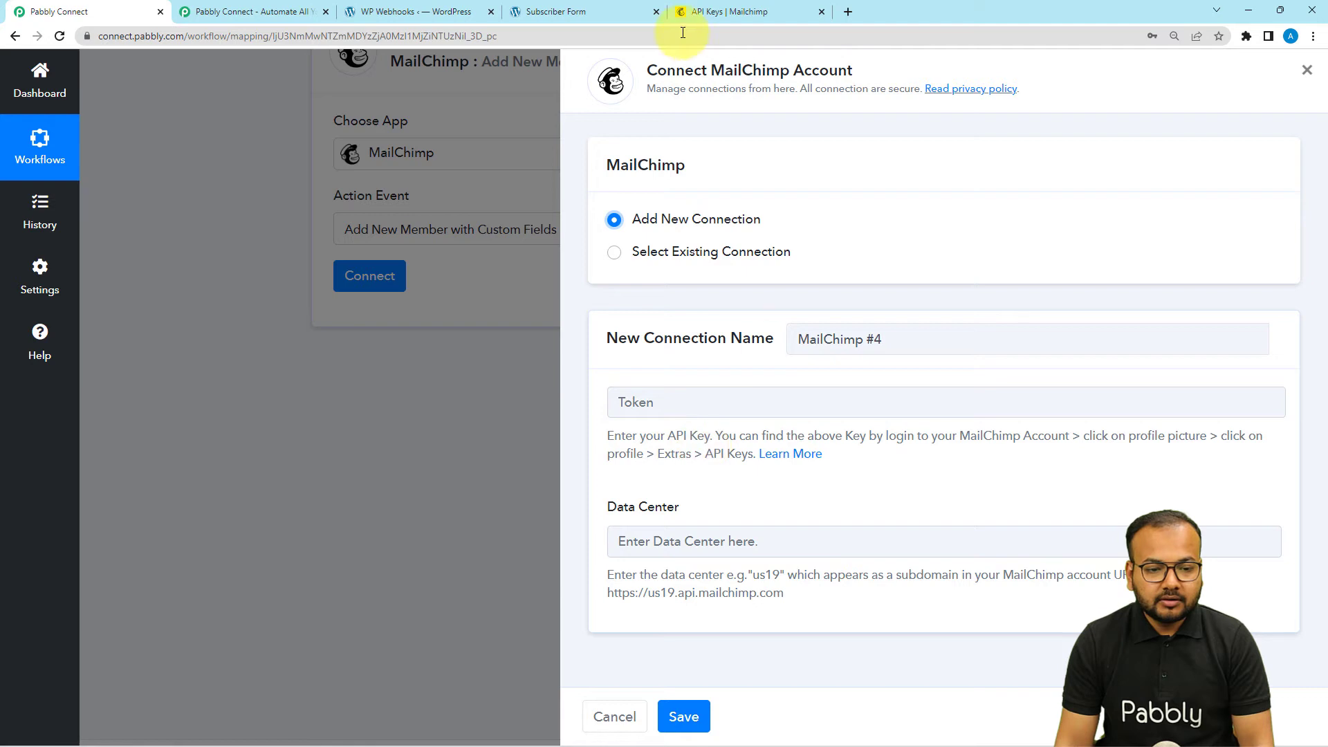
{"action": "left_click", "coordinate": [714, 13]}
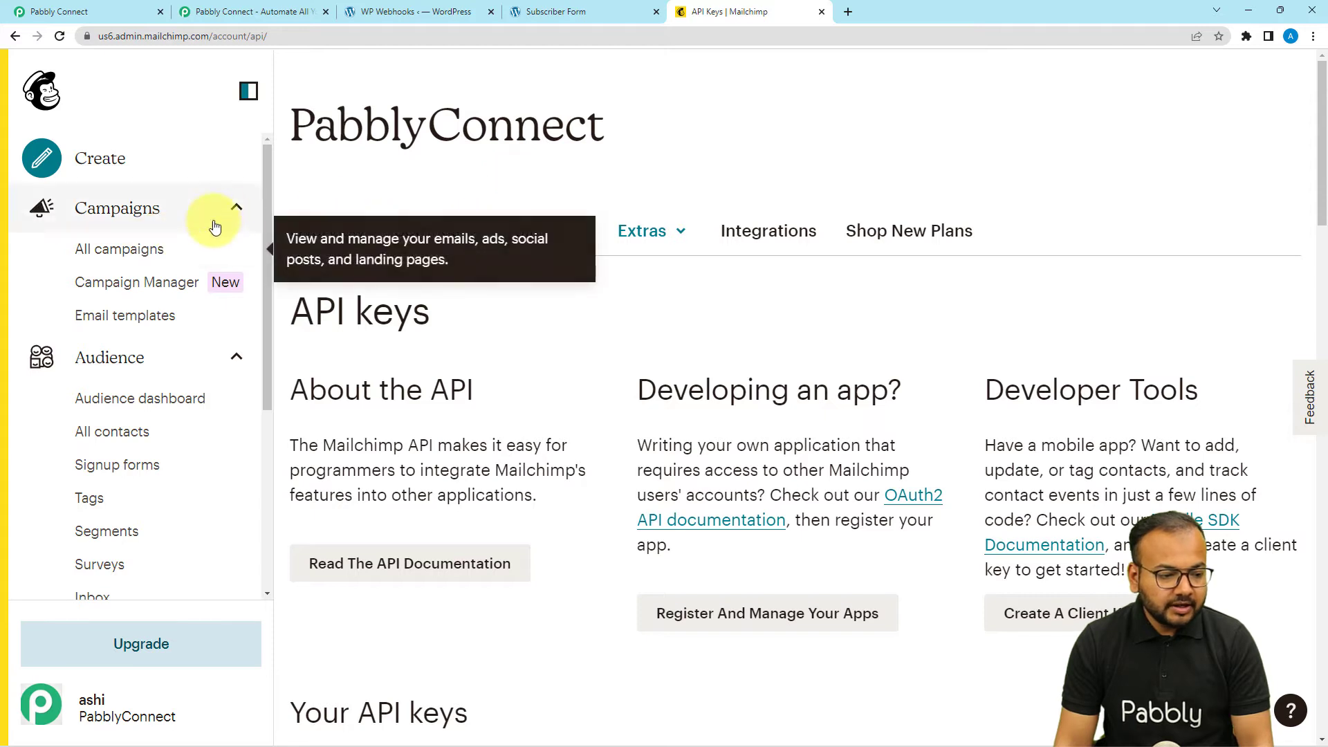
{"action": "scroll", "coordinate": [138, 242], "scroll_direction": "down", "scroll_amount": 1}
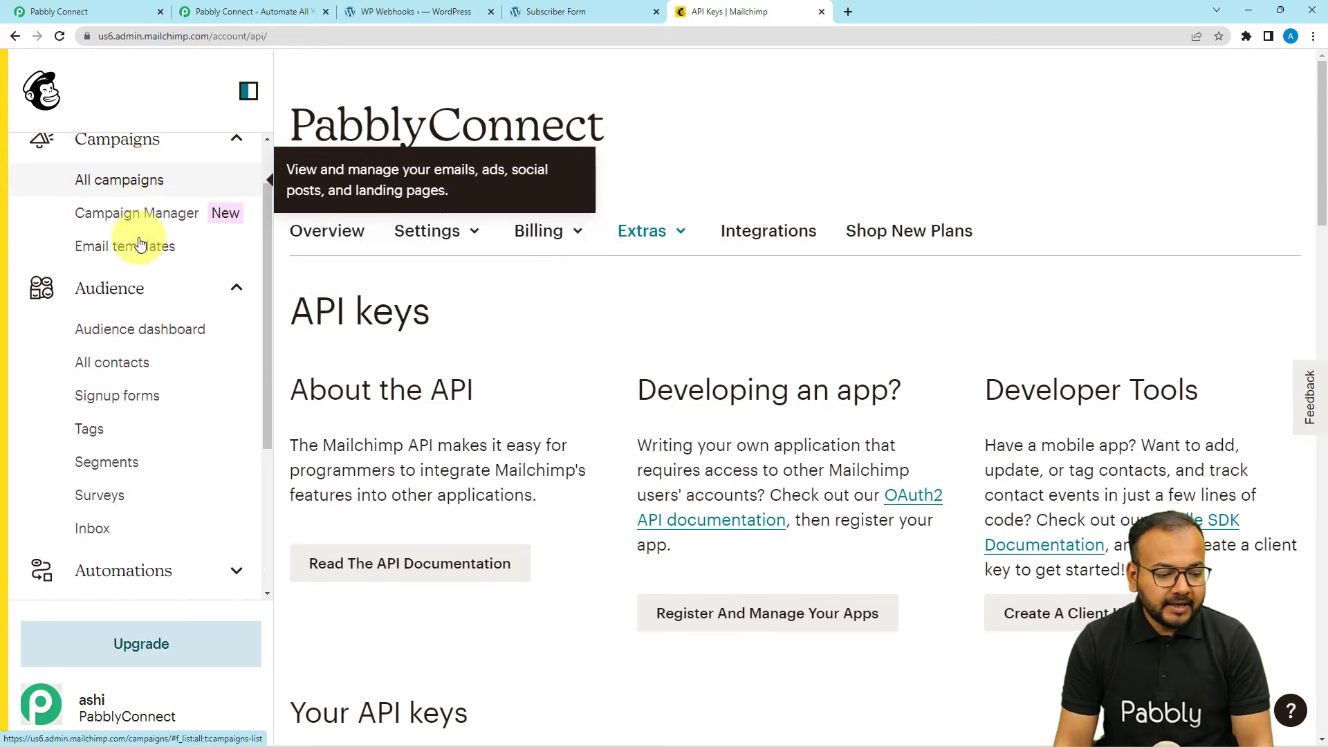
{"action": "scroll", "coordinate": [133, 249], "scroll_direction": "up", "scroll_amount": 1}
{"action": "scroll", "coordinate": [128, 277], "scroll_direction": "down", "scroll_amount": 4}
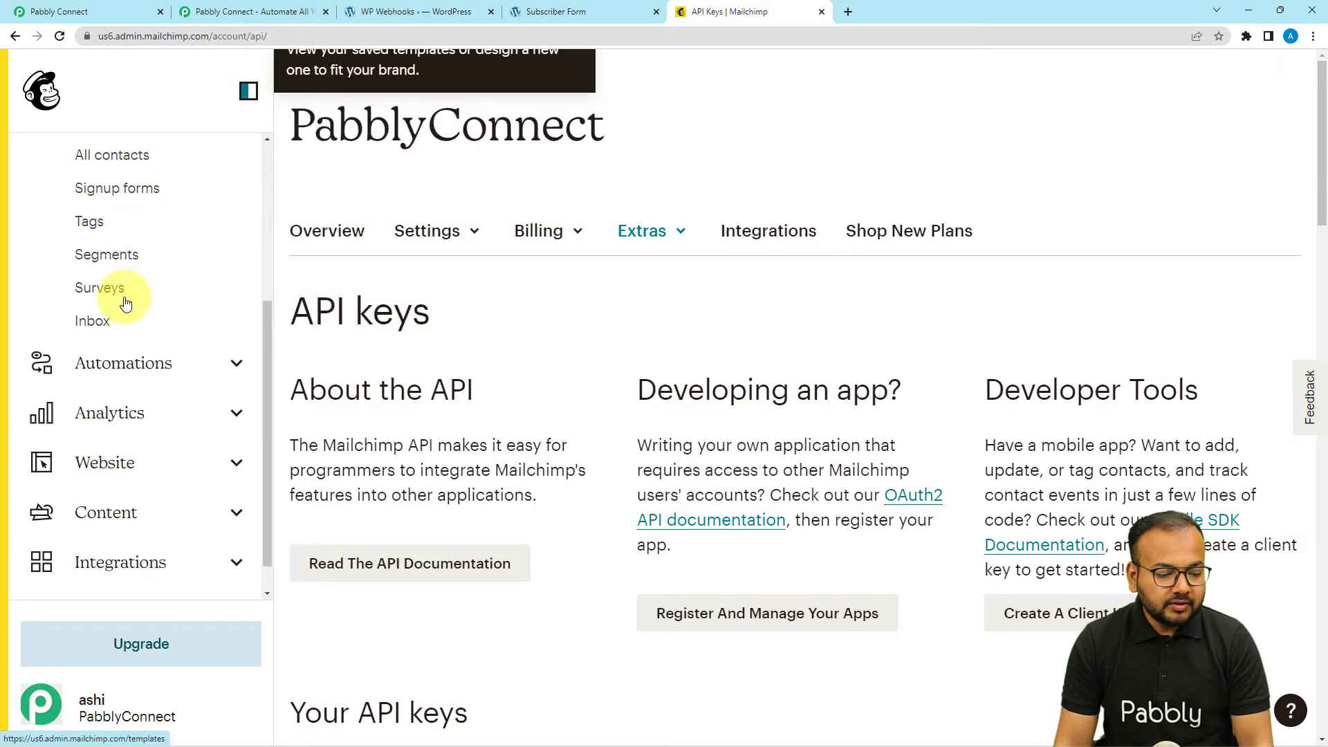
{"action": "left_click", "coordinate": [43, 704]}
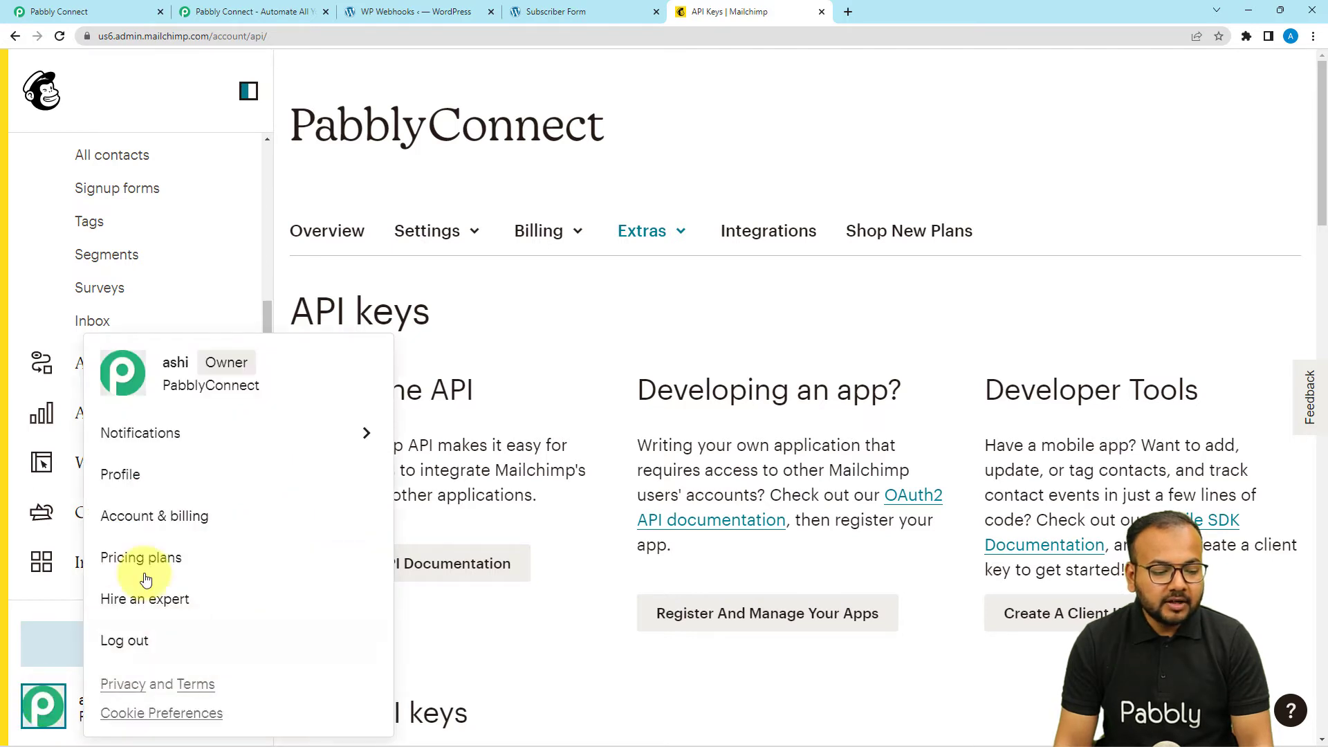
{"action": "left_click", "coordinate": [140, 476]}
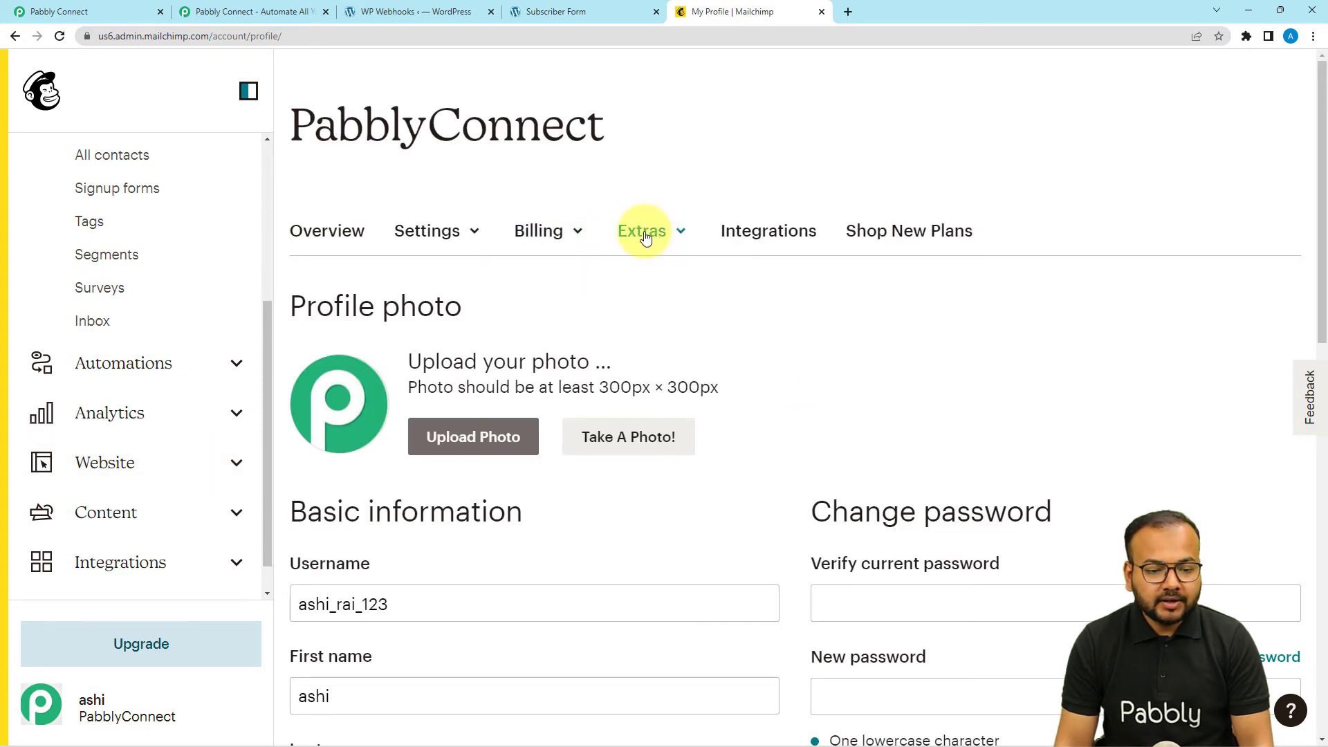
{"action": "left_click", "coordinate": [636, 232]}
{"action": "left_click", "coordinate": [642, 331]}
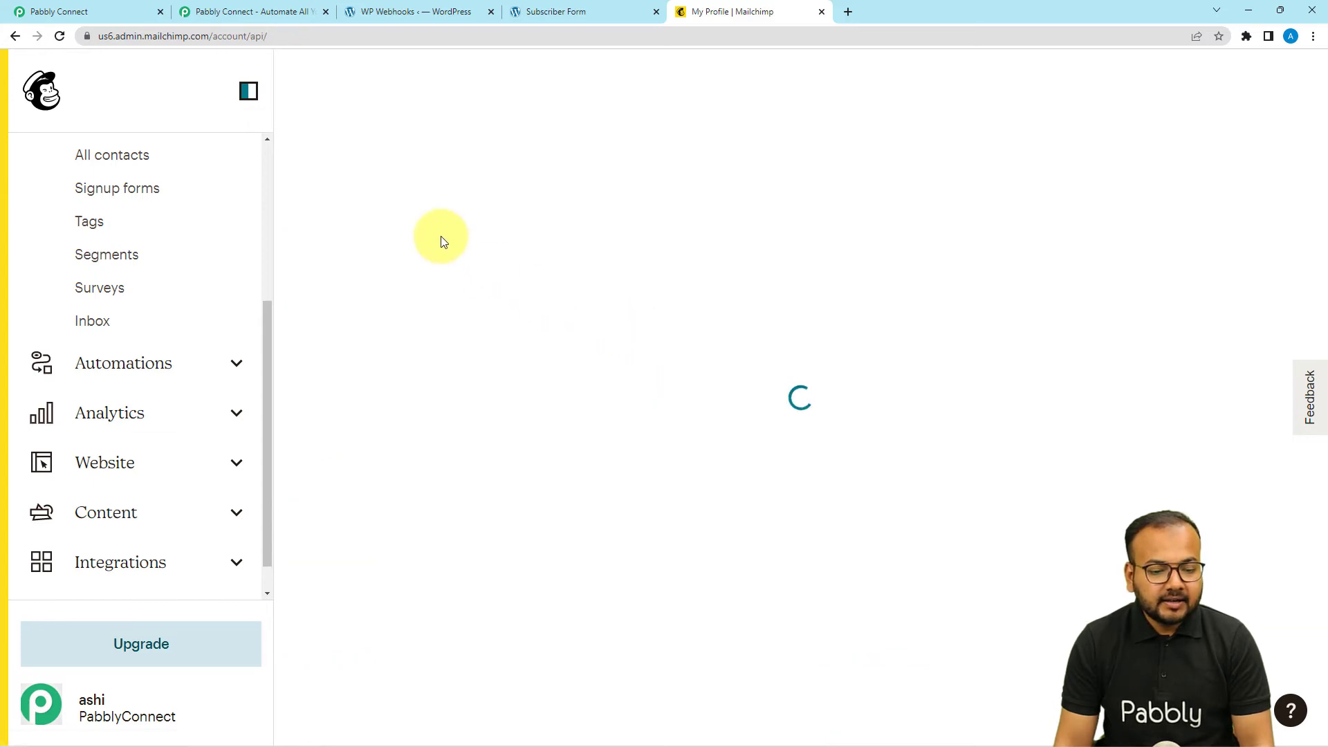
{"action": "scroll", "coordinate": [441, 239], "scroll_direction": "down", "scroll_amount": 9}
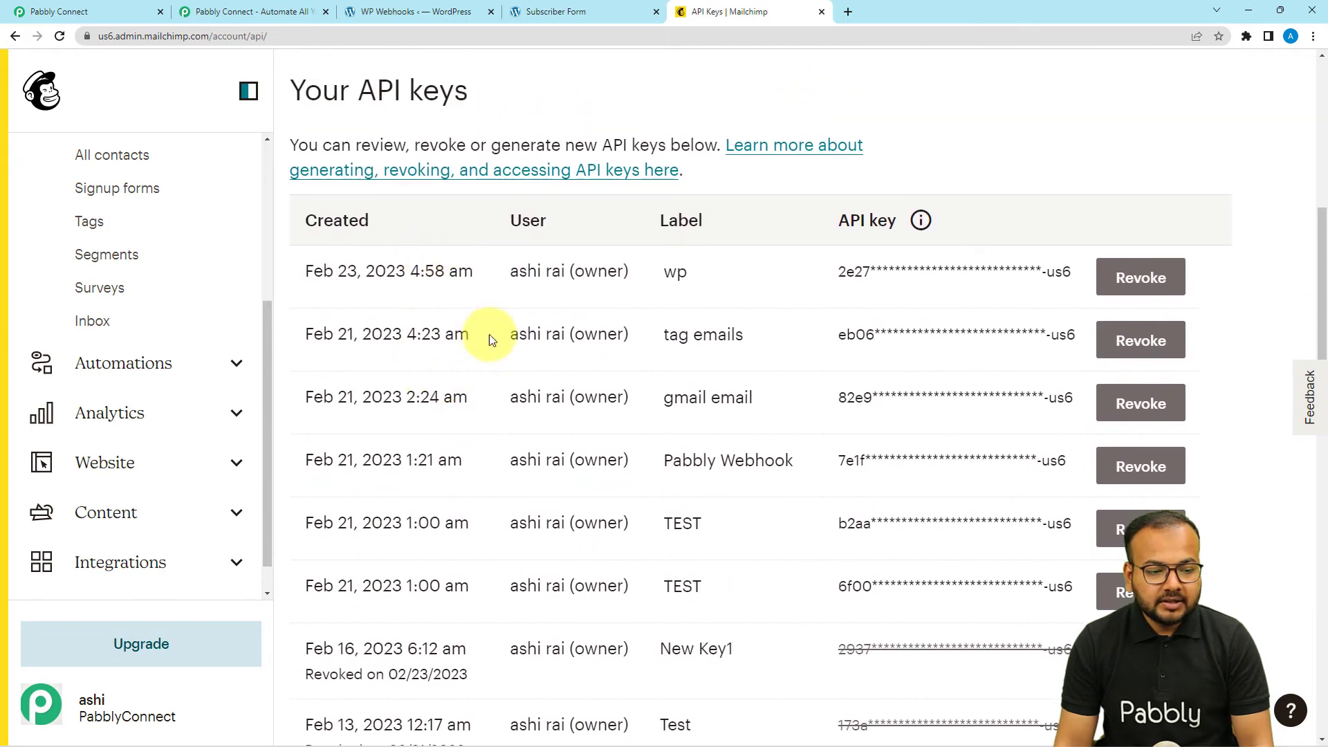
{"action": "scroll", "coordinate": [459, 379], "scroll_direction": "down", "scroll_amount": 14}
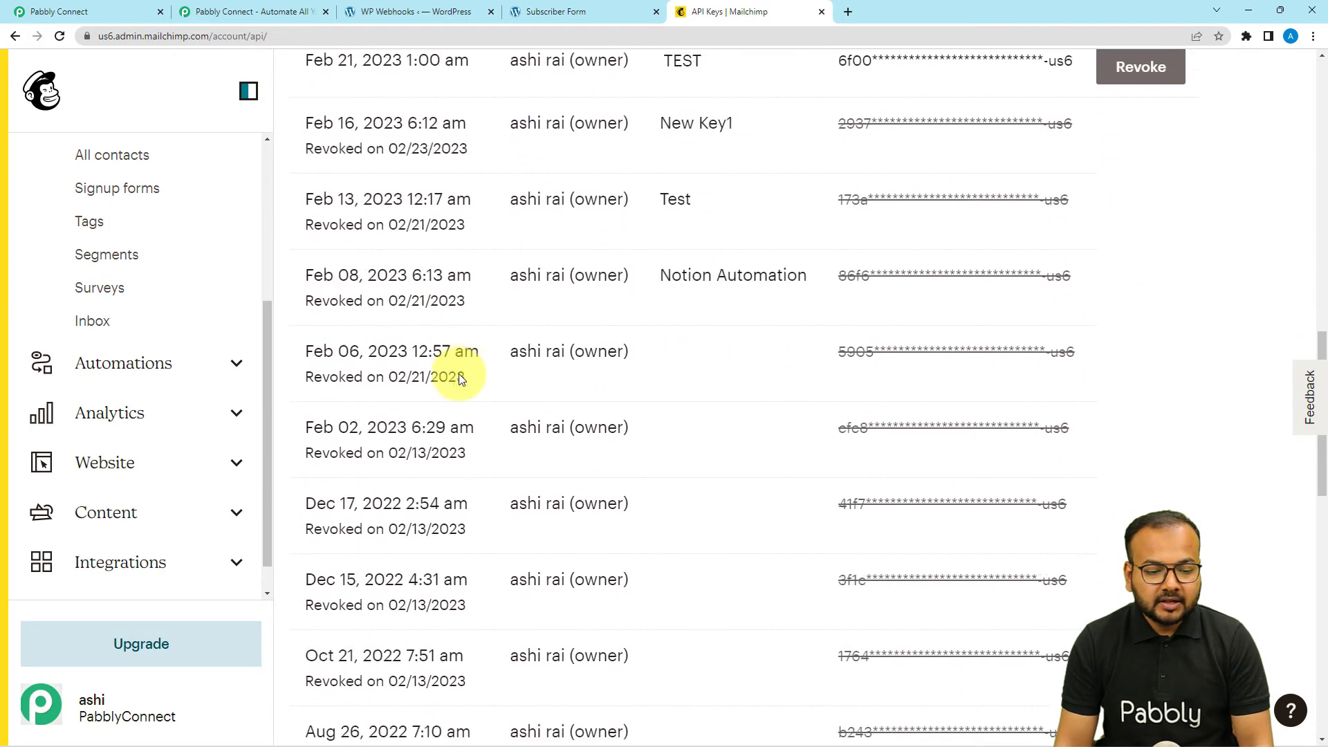
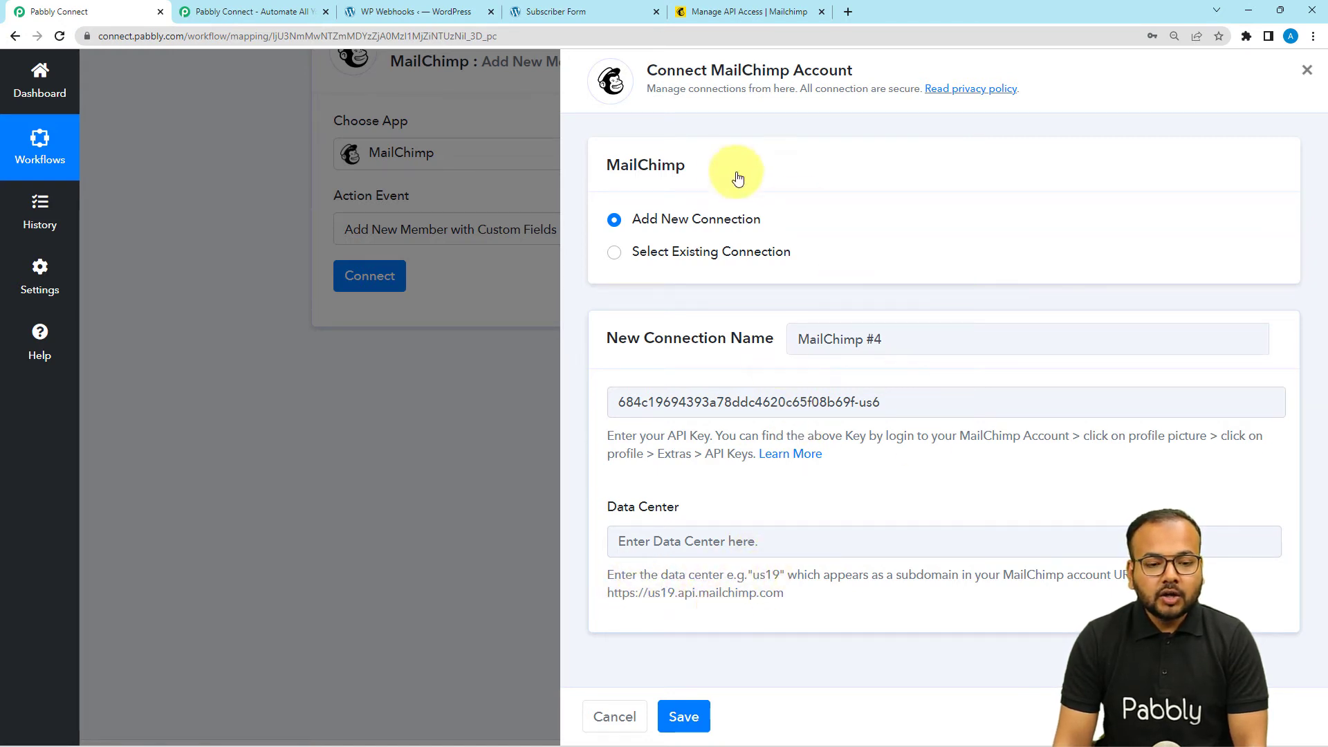
- Dismiss Mailchimp's new API key notice and copy the API keys page URL containing us6
{"action": "left_click", "coordinate": [703, 13]}
{"action": "left_click", "coordinate": [389, 454]}
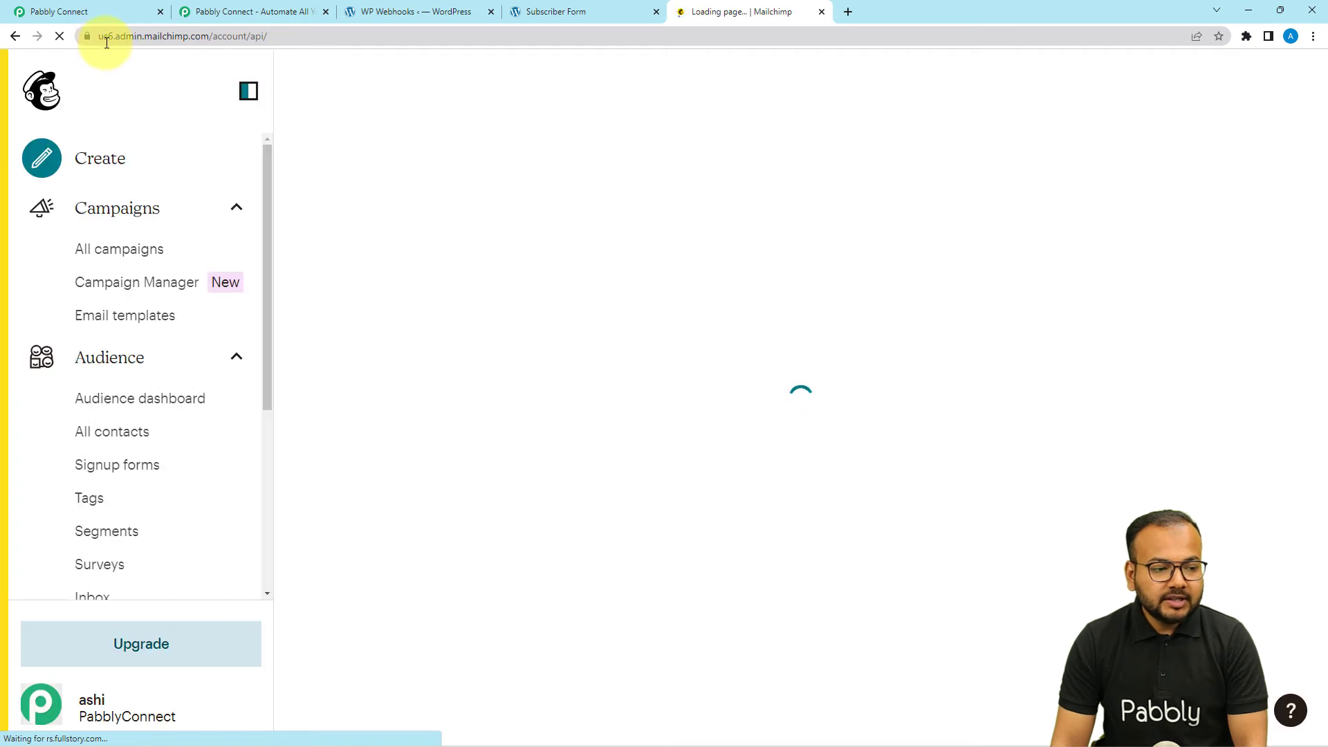
{"action": "left_click", "coordinate": [206, 39]}
{"action": "key", "text": "ctrl+c"}
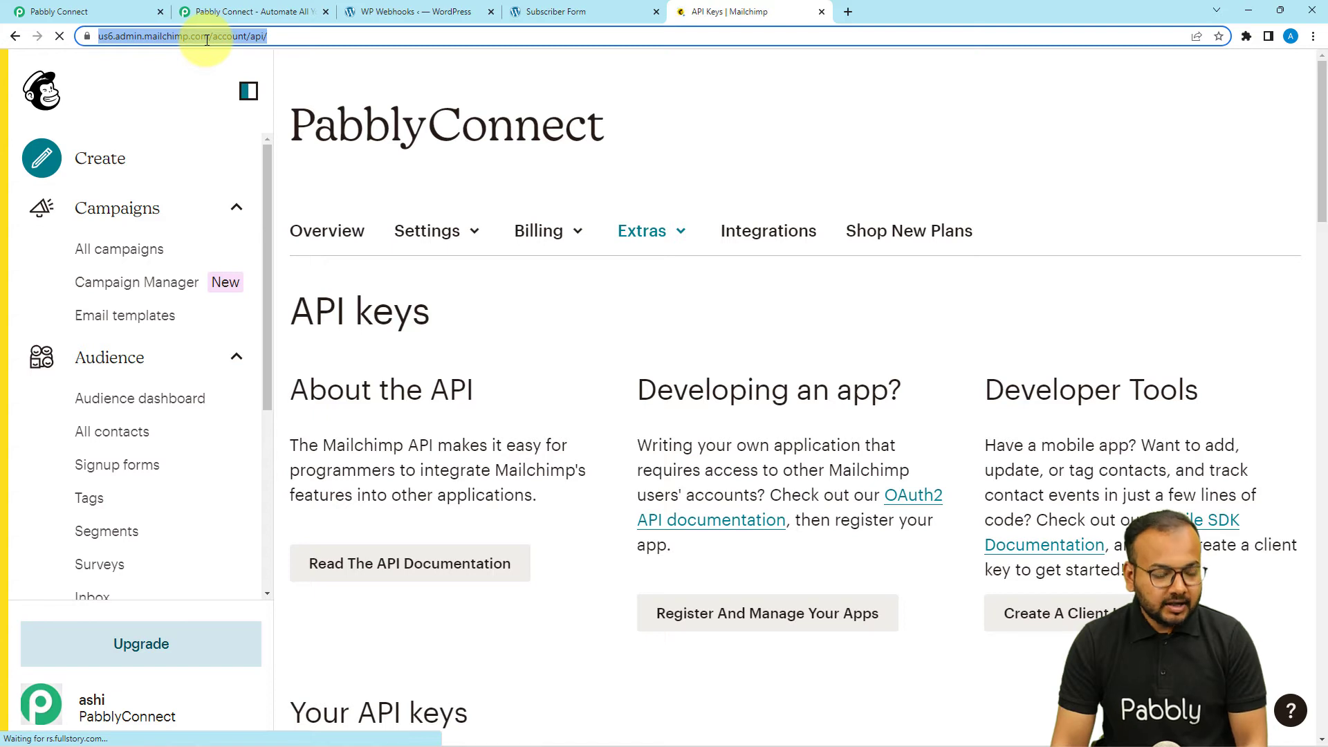
{"action": "left_click", "coordinate": [107, 7]}
- Paste the Mailchimp URL into Data Center, trim it to us6, and save the connection
{"action": "left_click", "coordinate": [660, 530]}
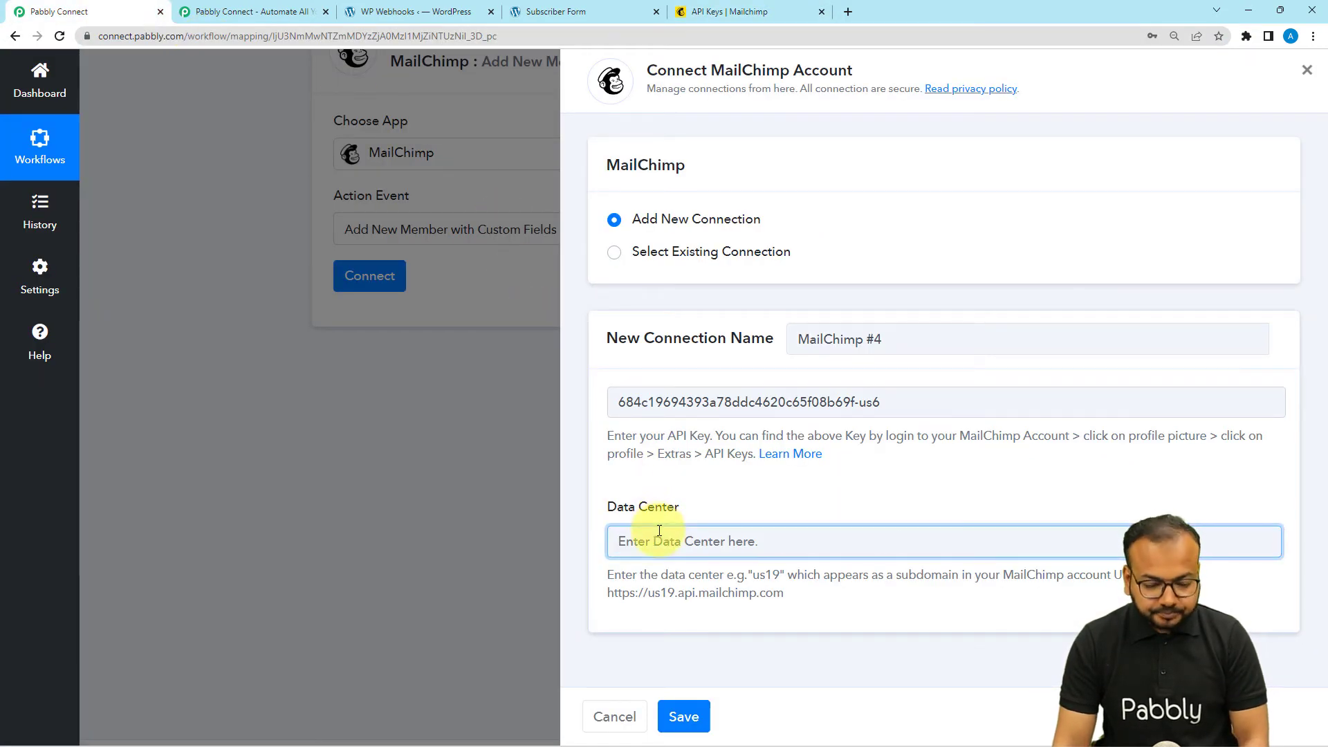
{"action": "key", "text": "ctrl+v"}
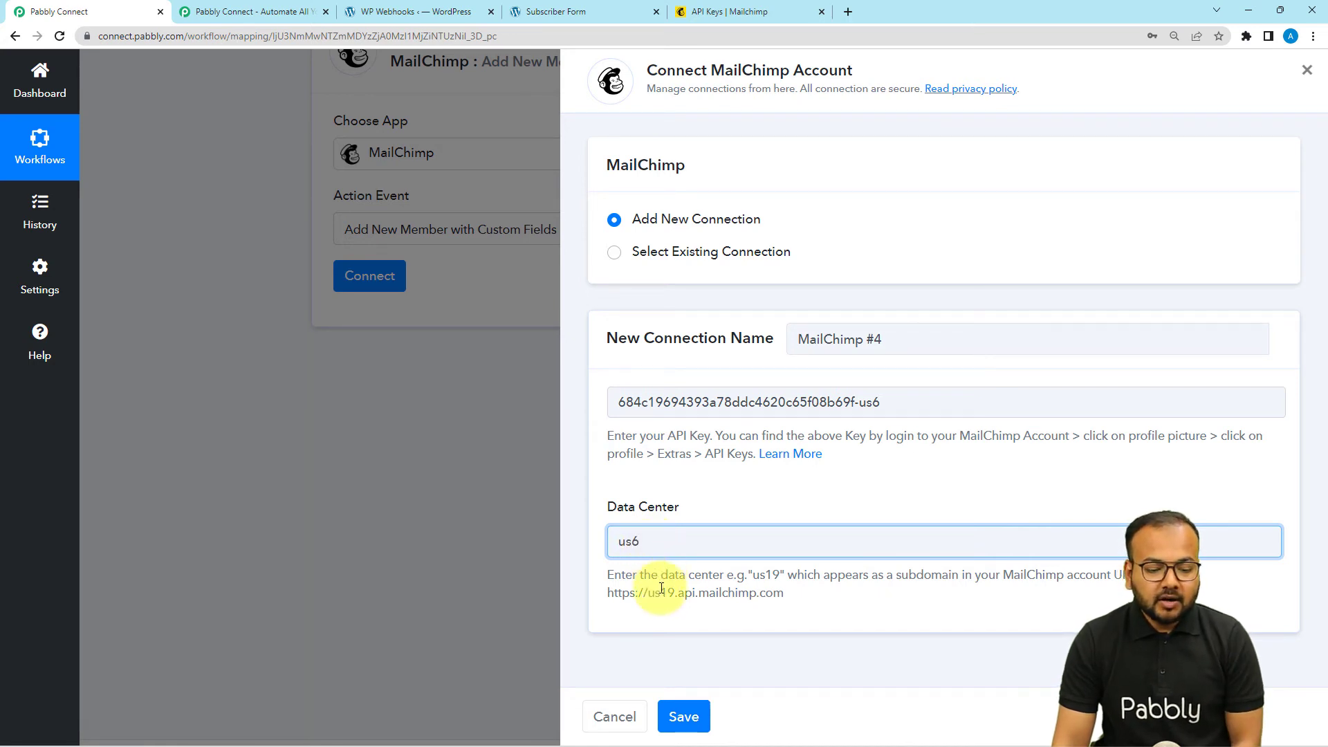
{"action": "left_click", "coordinate": [663, 563]}
{"action": "left_click", "coordinate": [681, 713]}
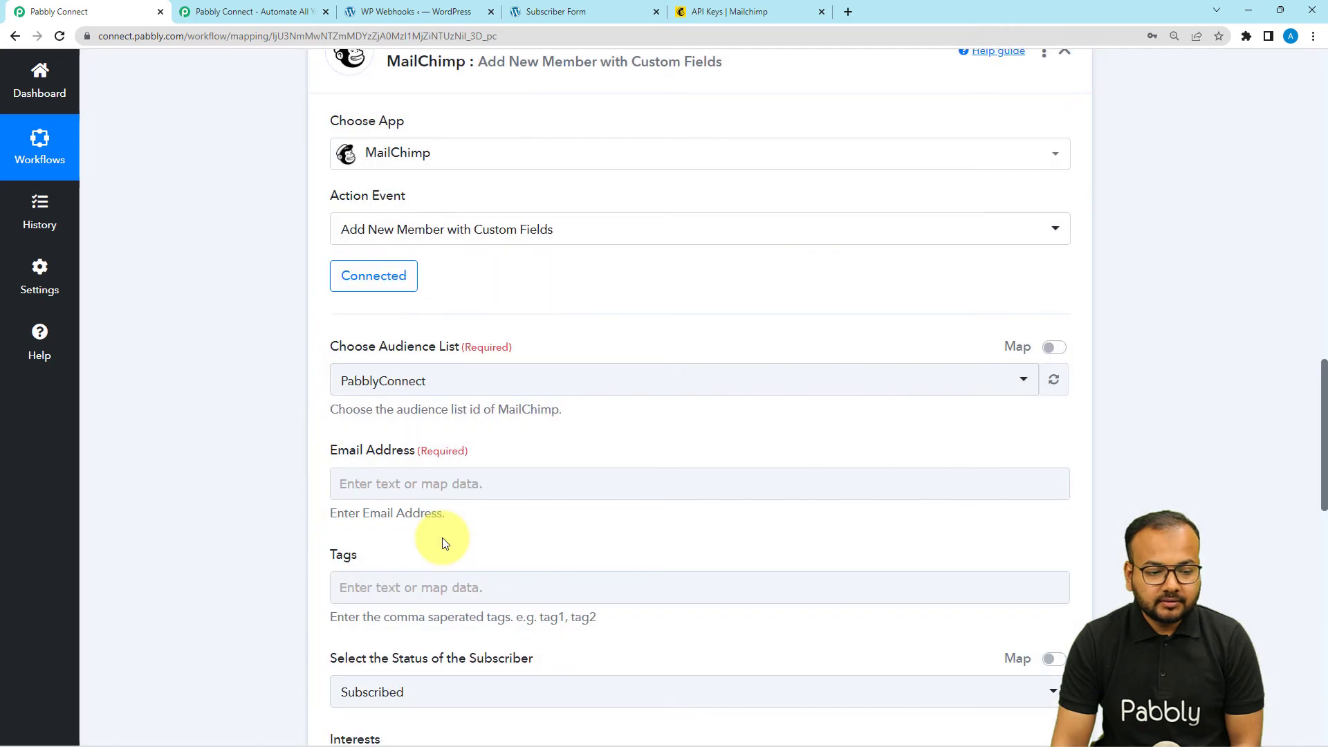
{"action": "scroll", "coordinate": [260, 373], "scroll_direction": "down", "scroll_amount": 2}
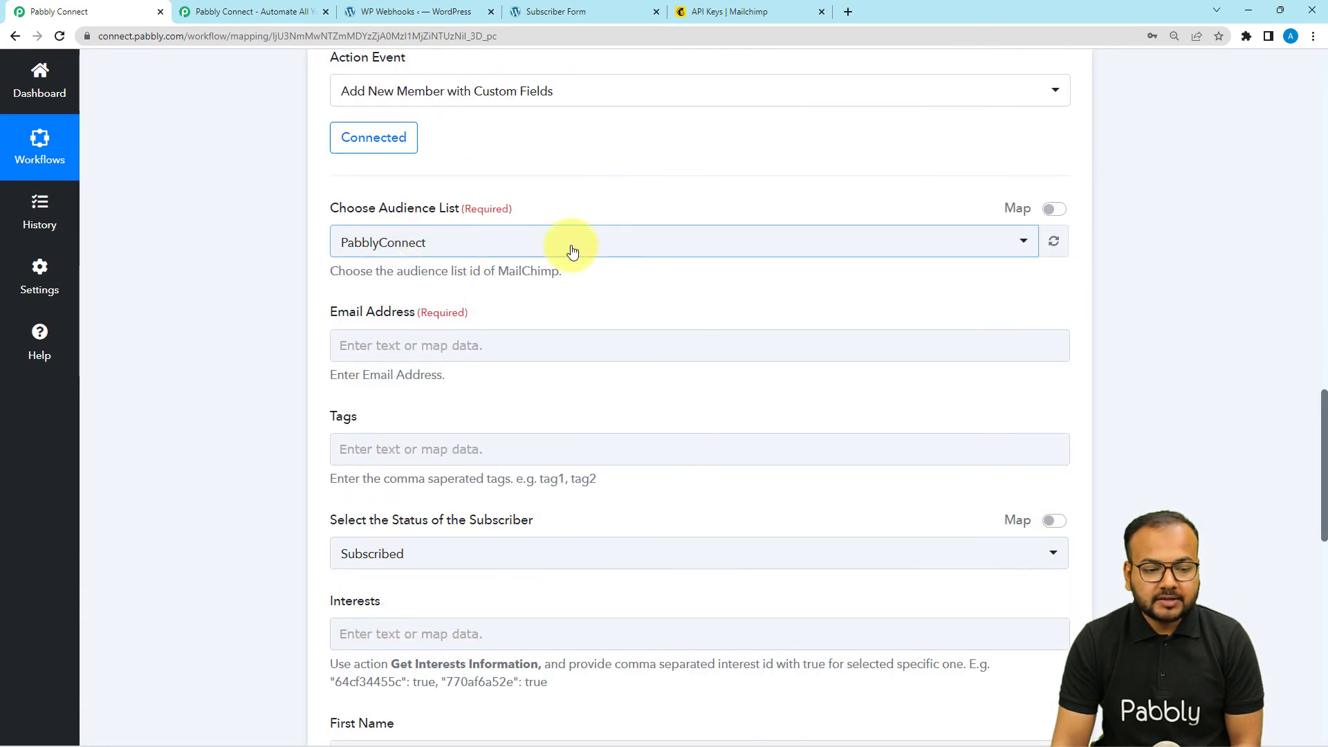
{"action": "left_click", "coordinate": [504, 256]}
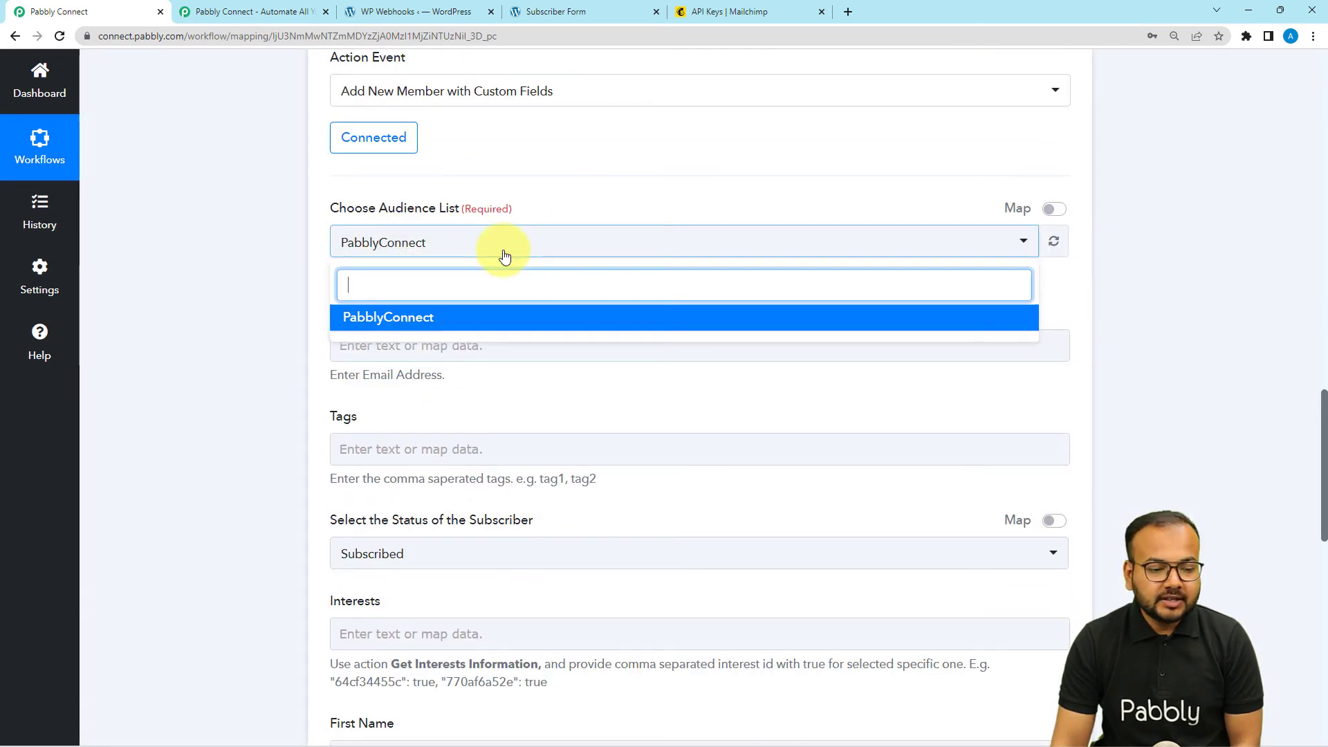
{"action": "left_click", "coordinate": [398, 317]}
{"action": "scroll", "coordinate": [238, 262], "scroll_direction": "down", "scroll_amount": 3}
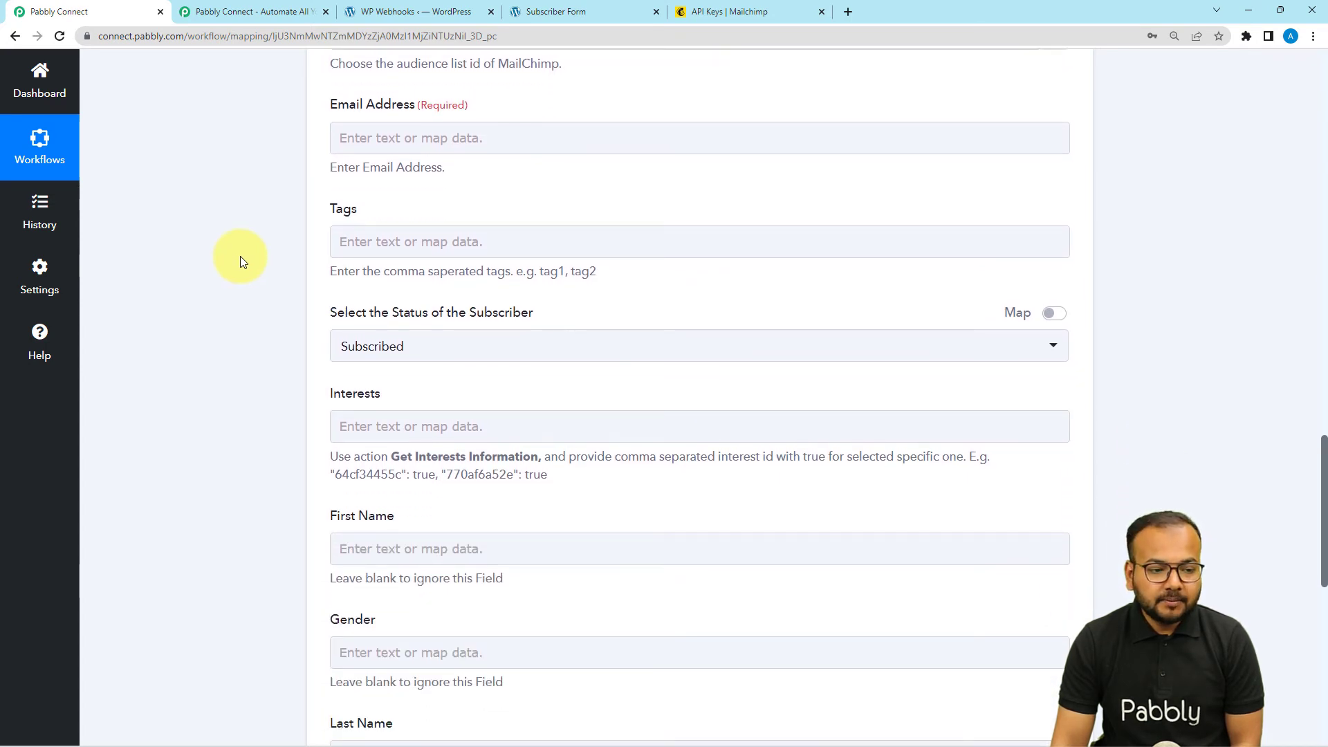
{"action": "scroll", "coordinate": [239, 260], "scroll_direction": "up", "scroll_amount": 1}
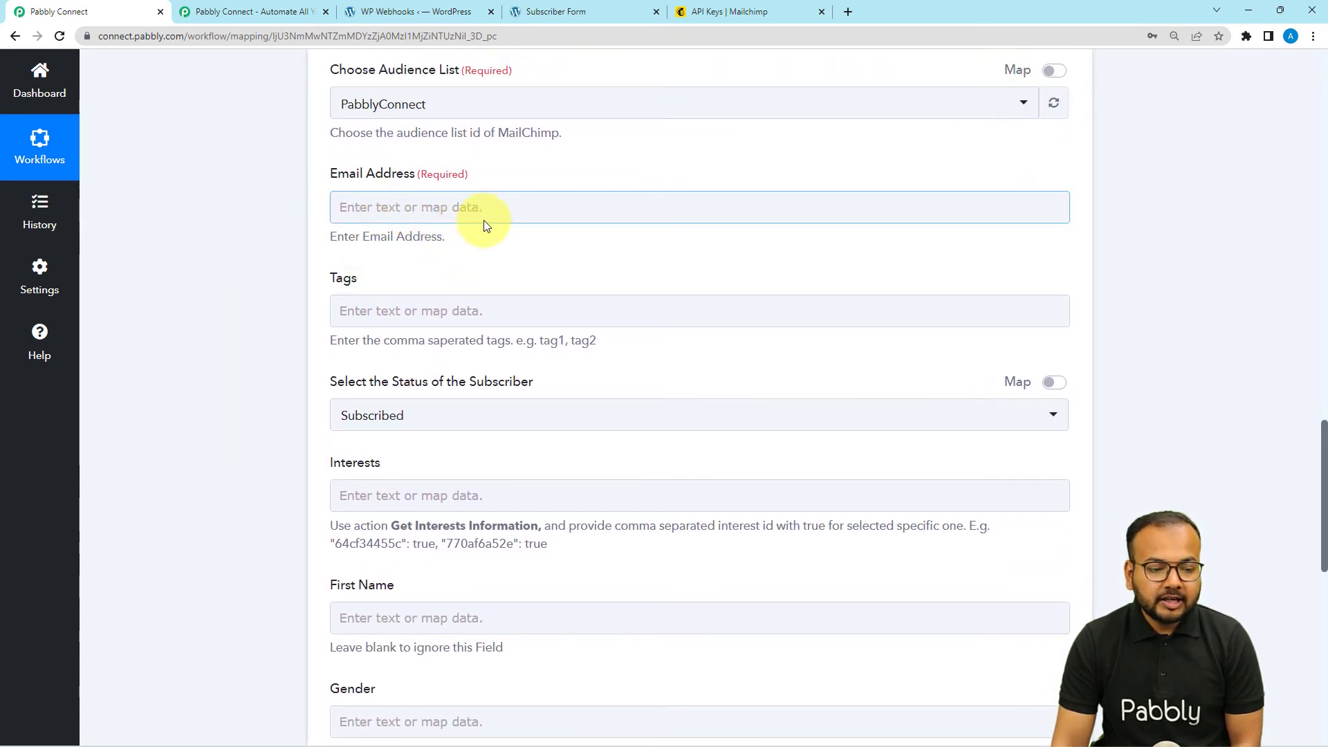
{"action": "scroll", "coordinate": [436, 368], "scroll_direction": "down", "scroll_amount": 1}
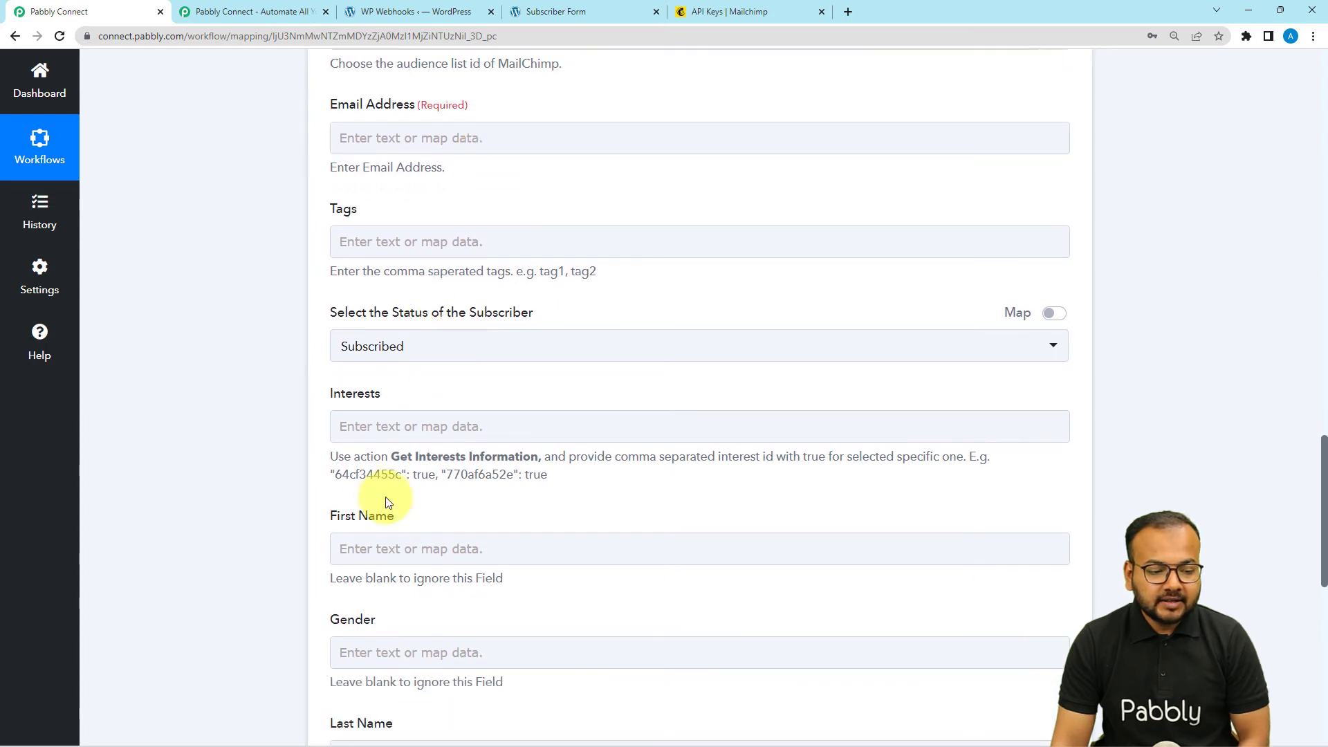
{"action": "scroll", "coordinate": [401, 538], "scroll_direction": "down", "scroll_amount": 3}
{"action": "scroll", "coordinate": [402, 540], "scroll_direction": "up", "scroll_amount": 7}
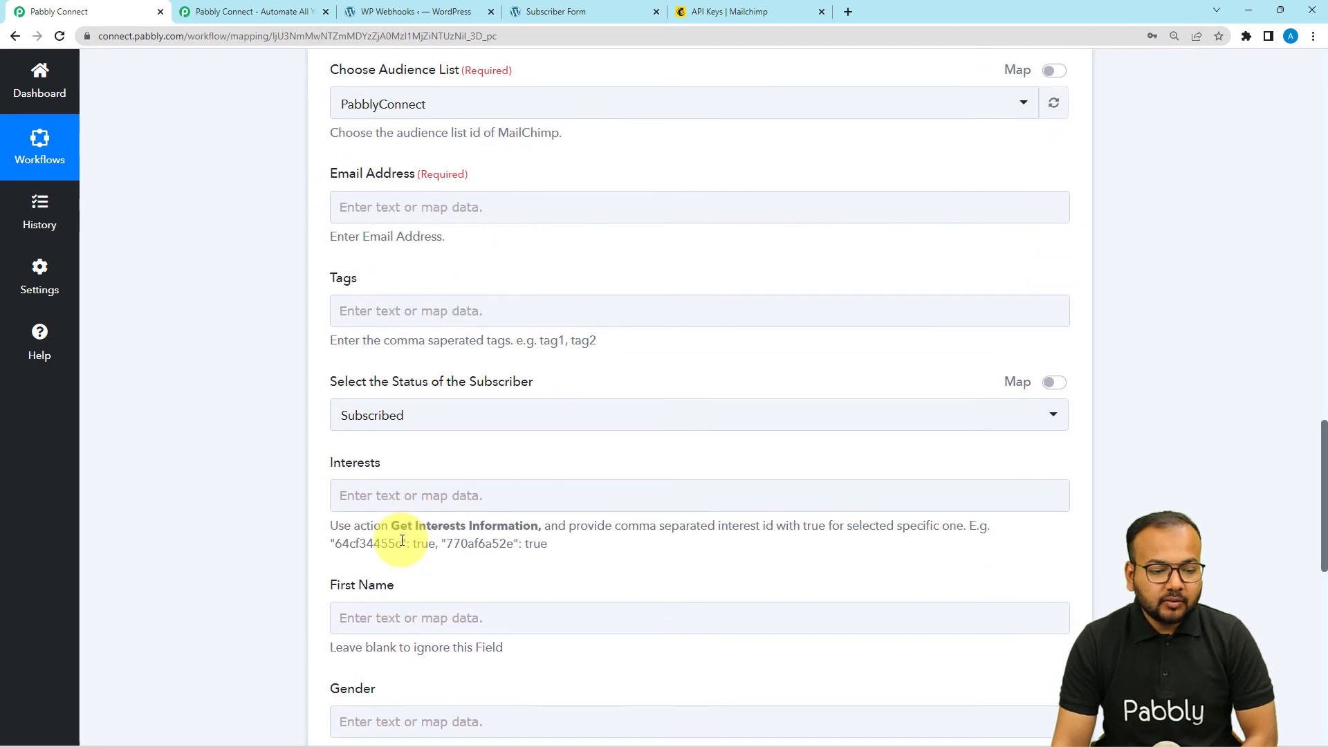
{"action": "scroll", "coordinate": [402, 540], "scroll_direction": "up", "scroll_amount": 10}
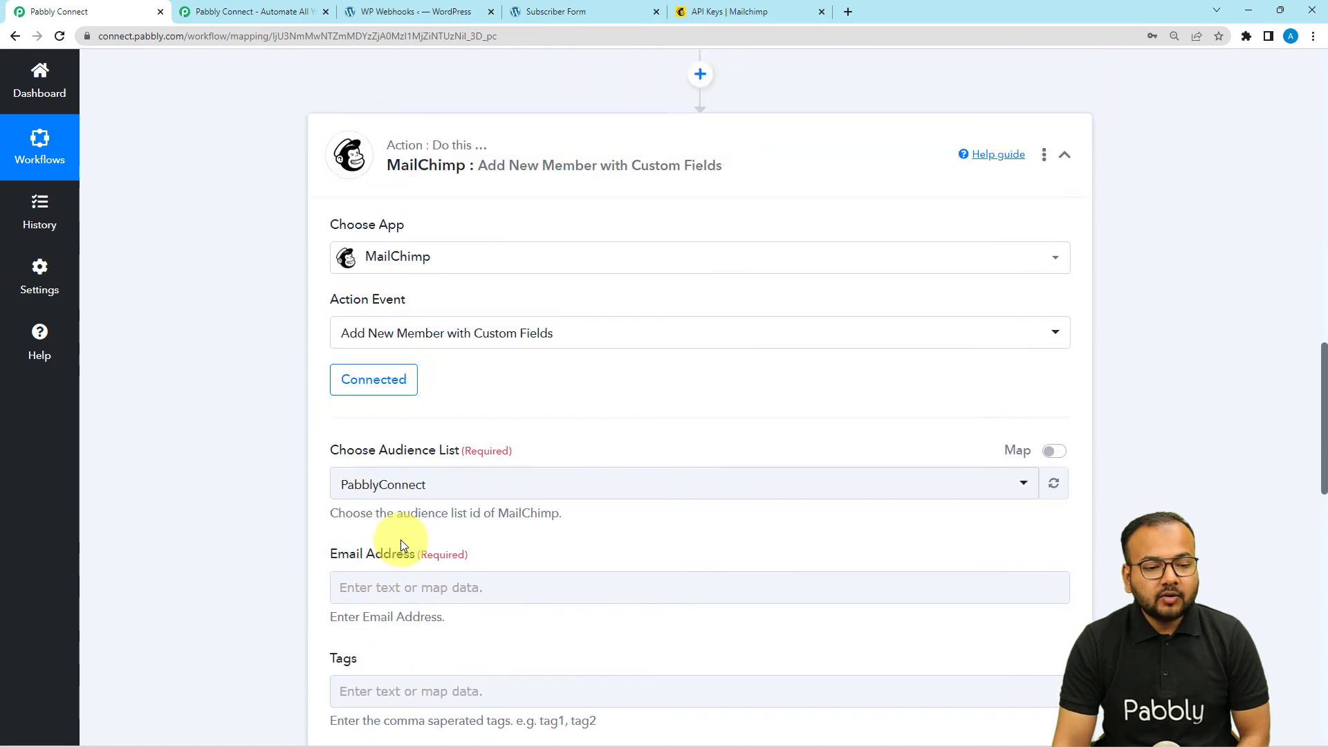
{"action": "scroll", "coordinate": [527, 320], "scroll_direction": "up", "scroll_amount": 15}
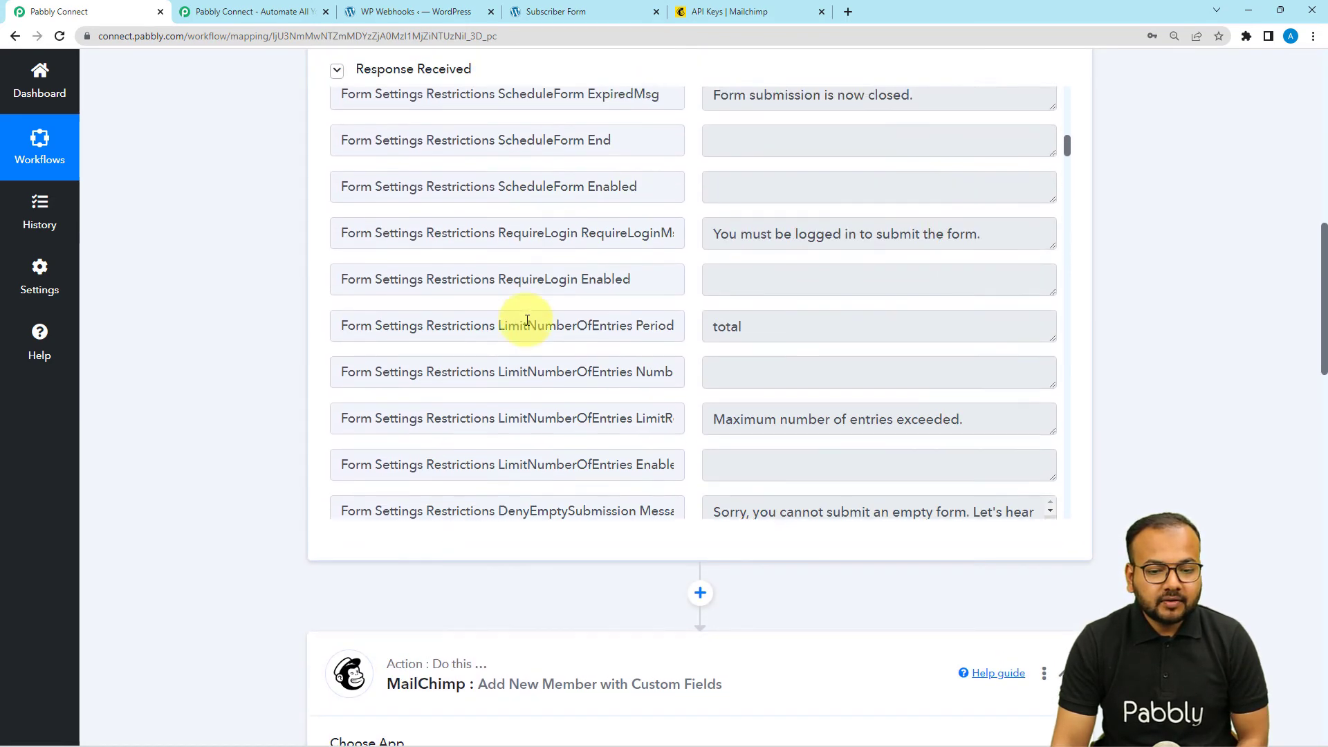
{"action": "scroll", "coordinate": [527, 320], "scroll_direction": "up", "scroll_amount": 2}
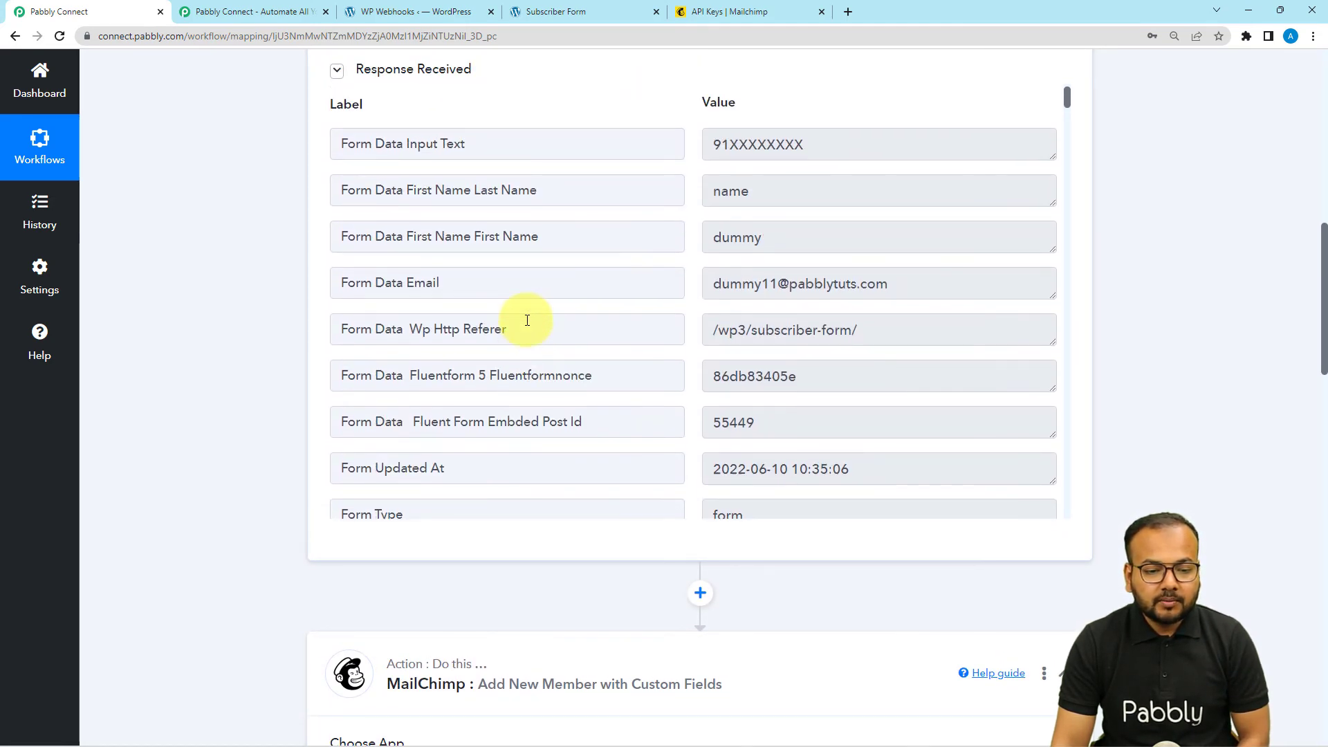
{"action": "scroll", "coordinate": [284, 279], "scroll_direction": "down", "scroll_amount": 4}
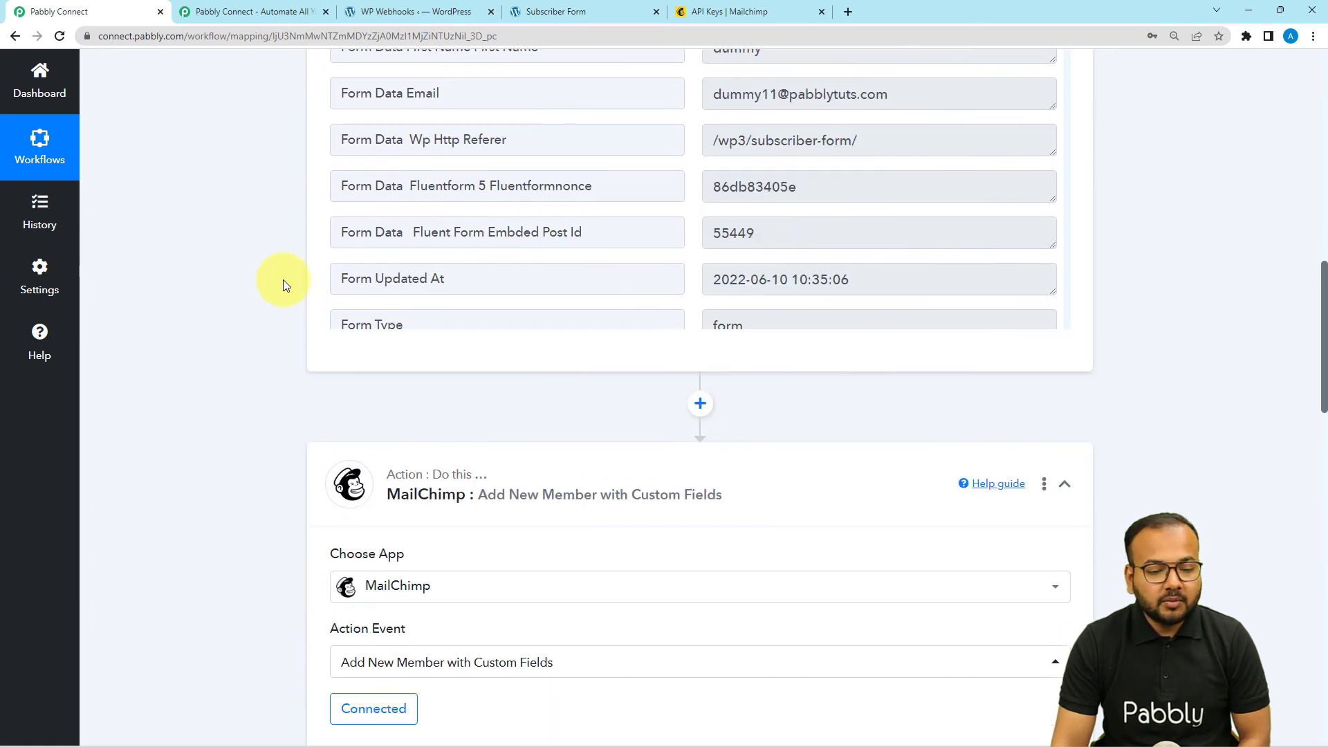
{"action": "scroll", "coordinate": [439, 281], "scroll_direction": "up", "scroll_amount": 5}
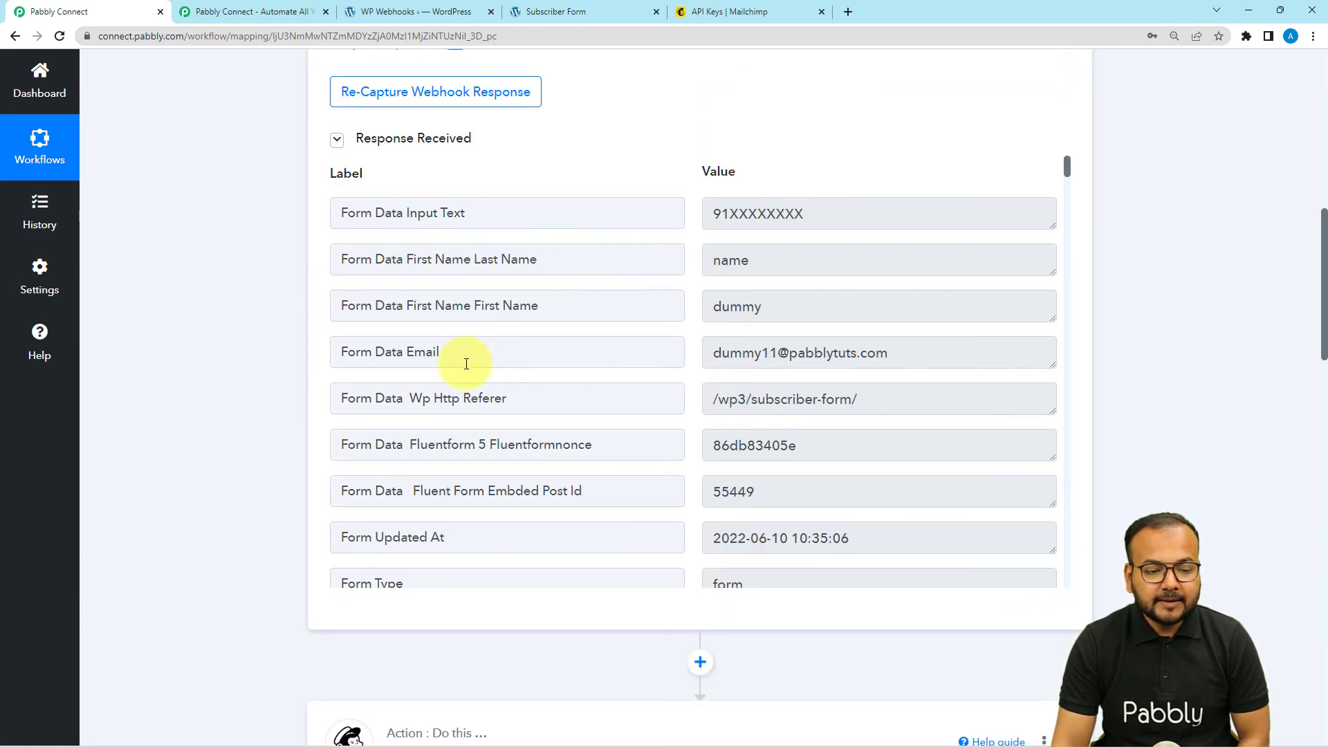
{"action": "scroll", "coordinate": [309, 400], "scroll_direction": "down", "scroll_amount": 12}
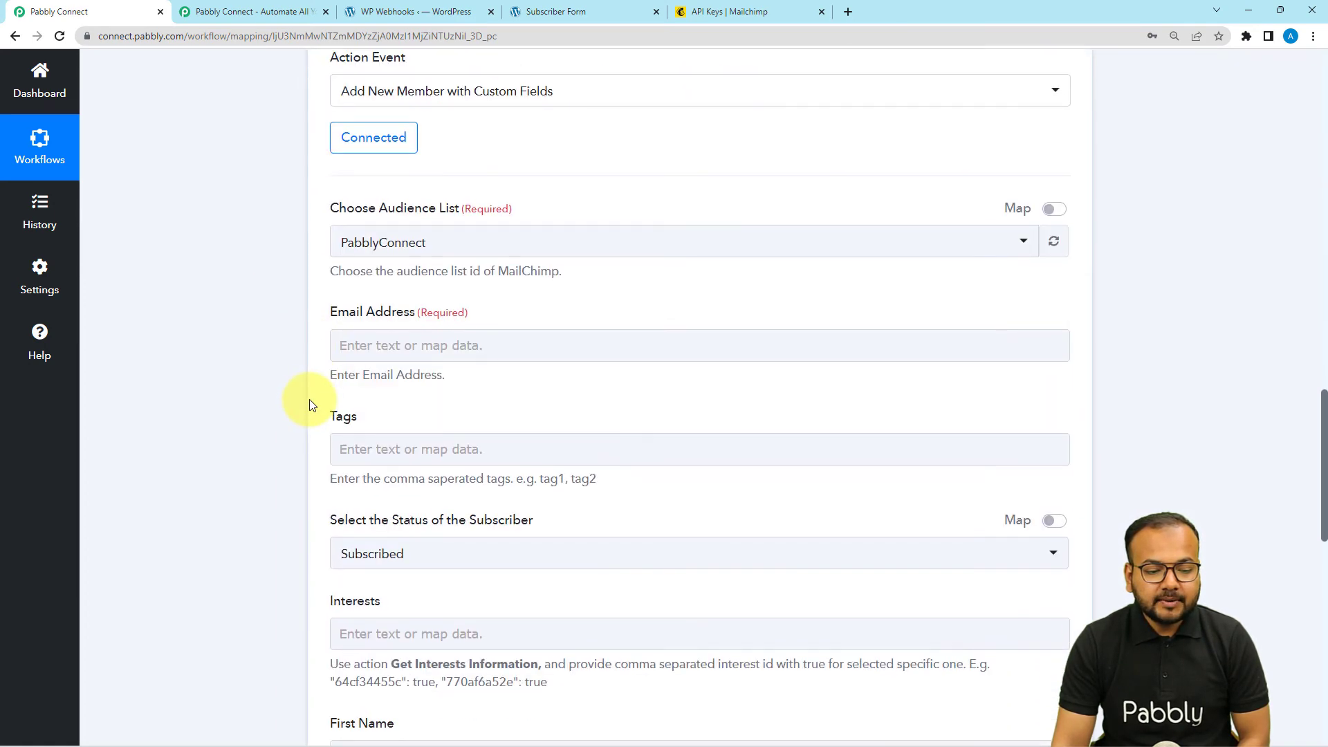
{"action": "scroll", "coordinate": [310, 400], "scroll_direction": "down", "scroll_amount": 2}
{"action": "left_click", "coordinate": [399, 220]}
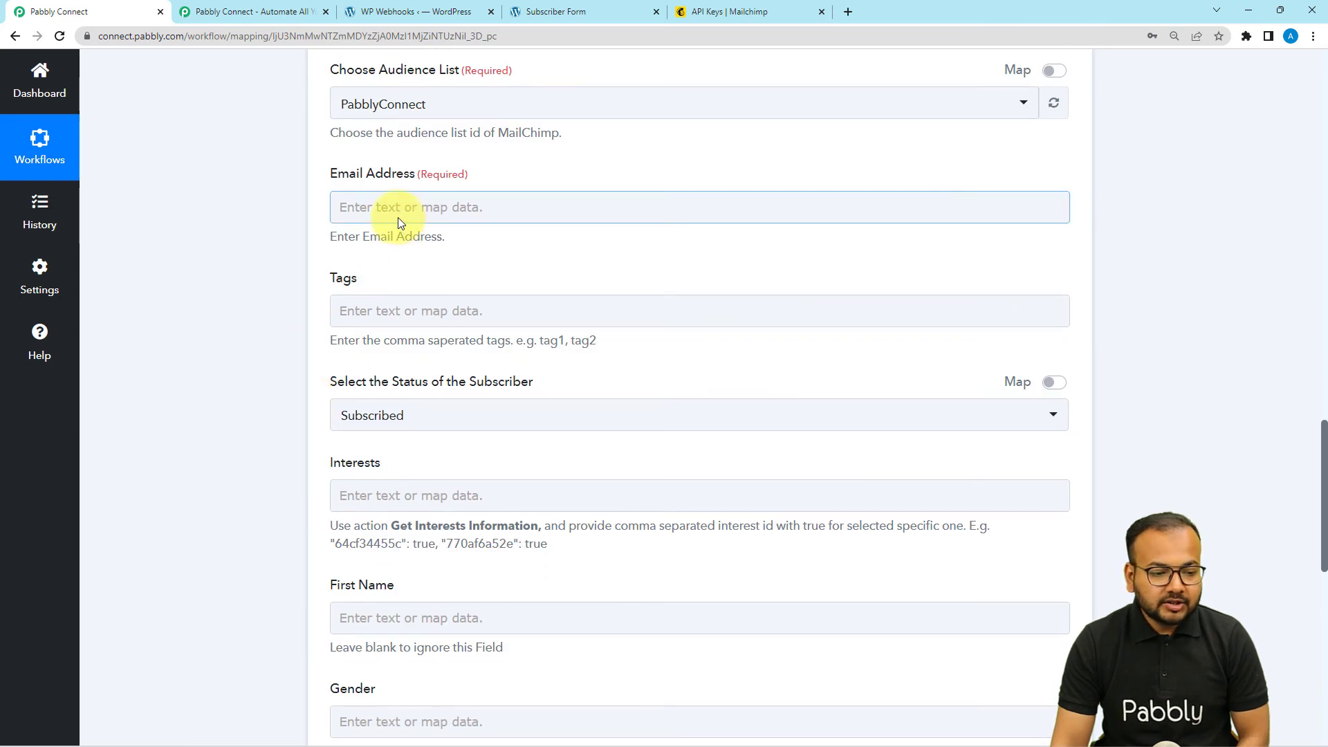
- Map the Fluent Forms submitted email into MailChimp's Email Address field
{"action": "left_click", "coordinate": [399, 221]}
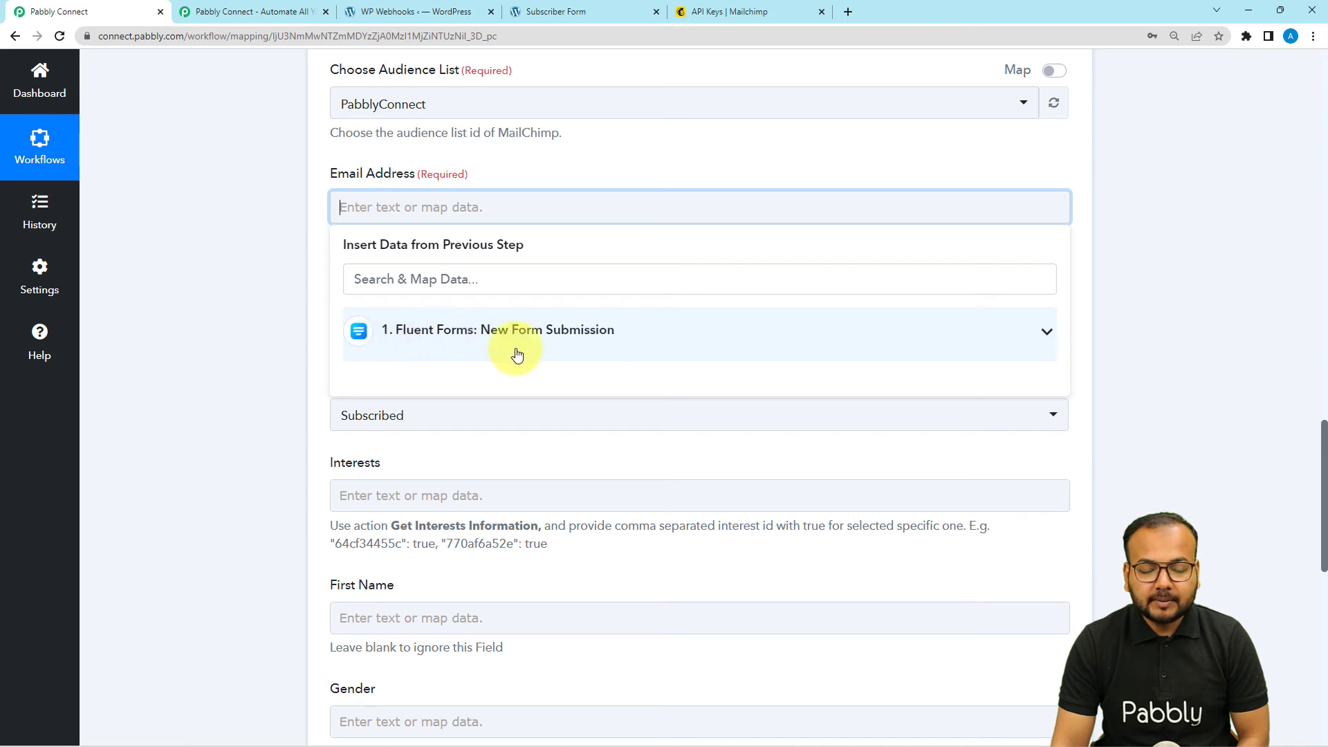
{"action": "left_click", "coordinate": [469, 339]}
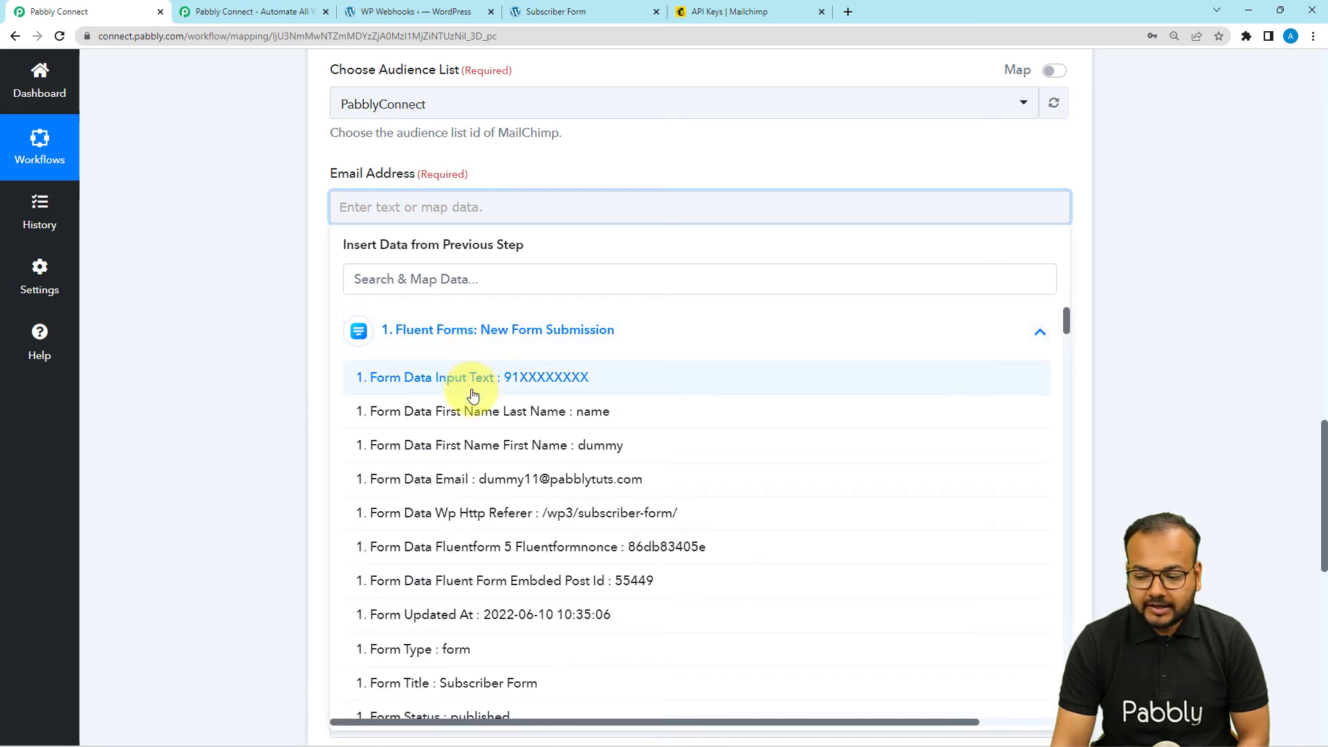
{"action": "left_click", "coordinate": [450, 496]}
{"action": "left_click", "coordinate": [265, 321]}
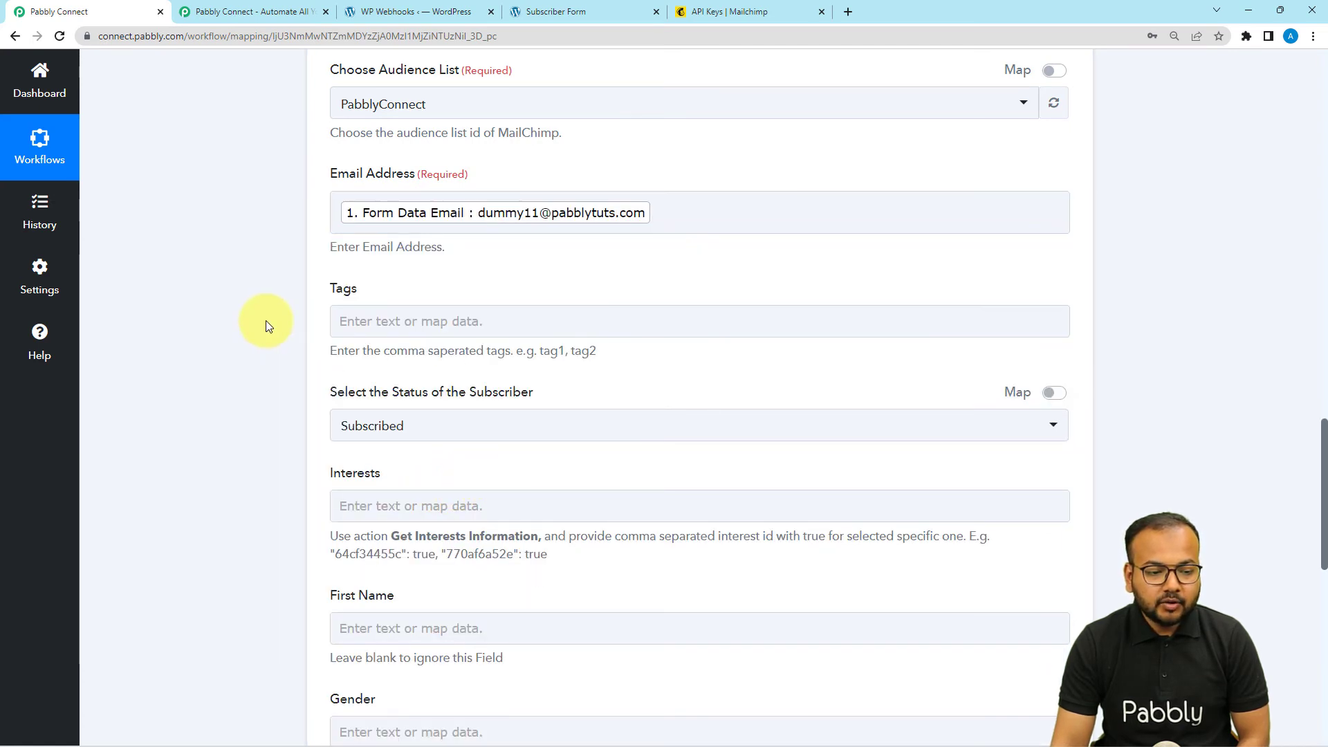
- Leave Tags empty and keep the subscriber status as Subscribed
{"action": "scroll", "coordinate": [266, 321], "scroll_direction": "down", "scroll_amount": 2}
{"action": "left_click", "coordinate": [375, 190]}
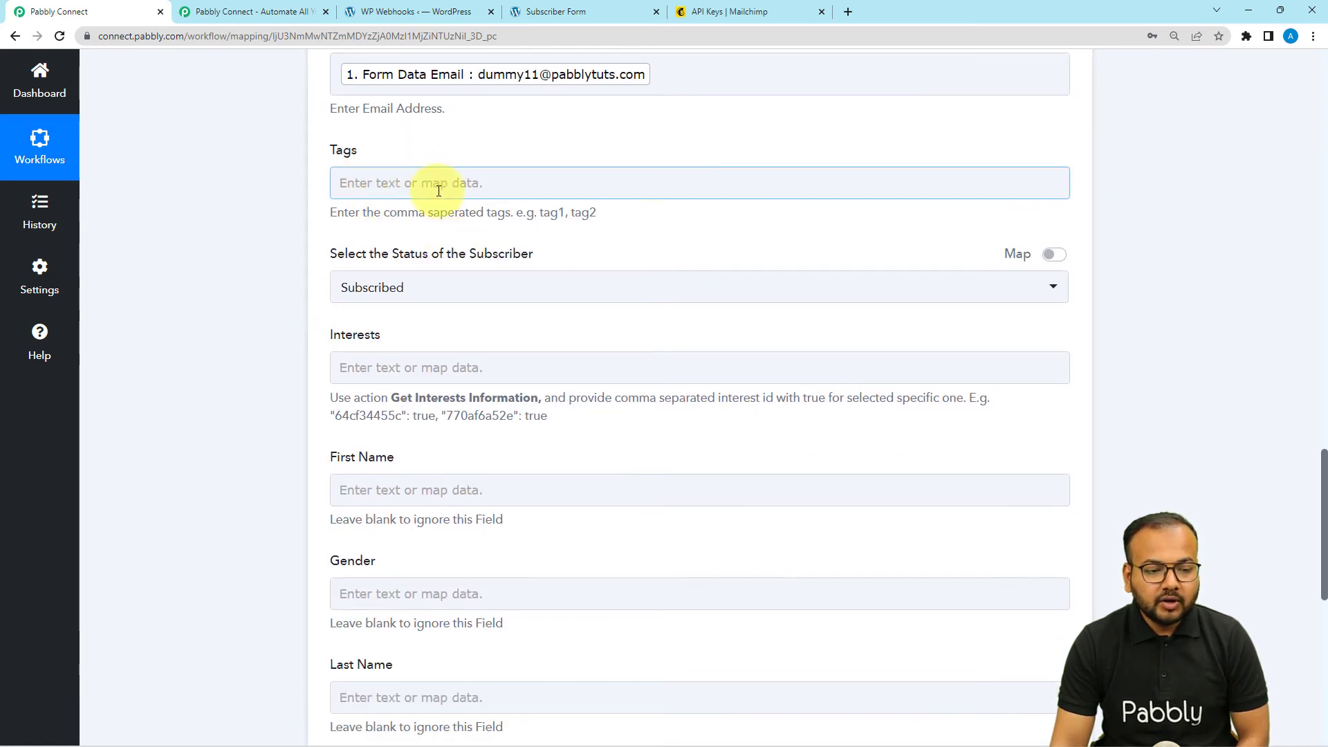
{"action": "left_click", "coordinate": [452, 210]}
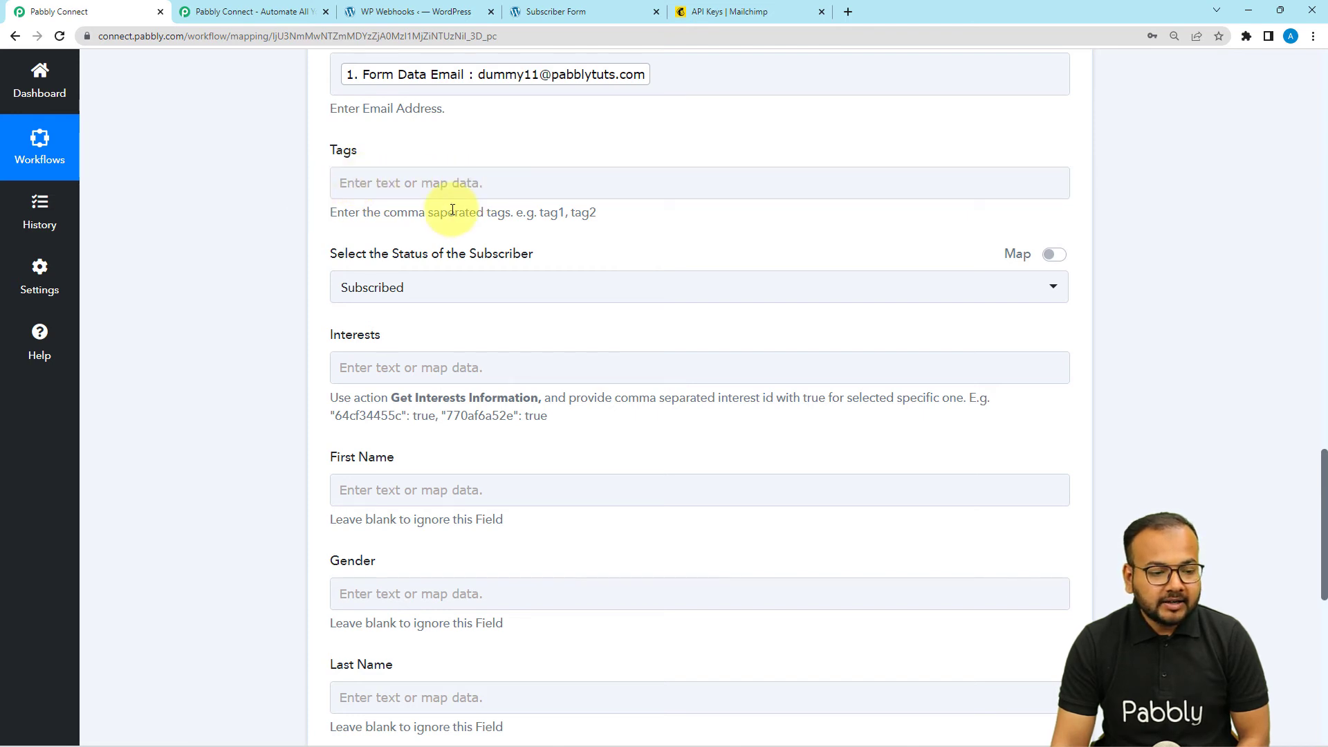
{"action": "scroll", "coordinate": [452, 210], "scroll_direction": "down", "scroll_amount": 1}
{"action": "left_click", "coordinate": [381, 228]}
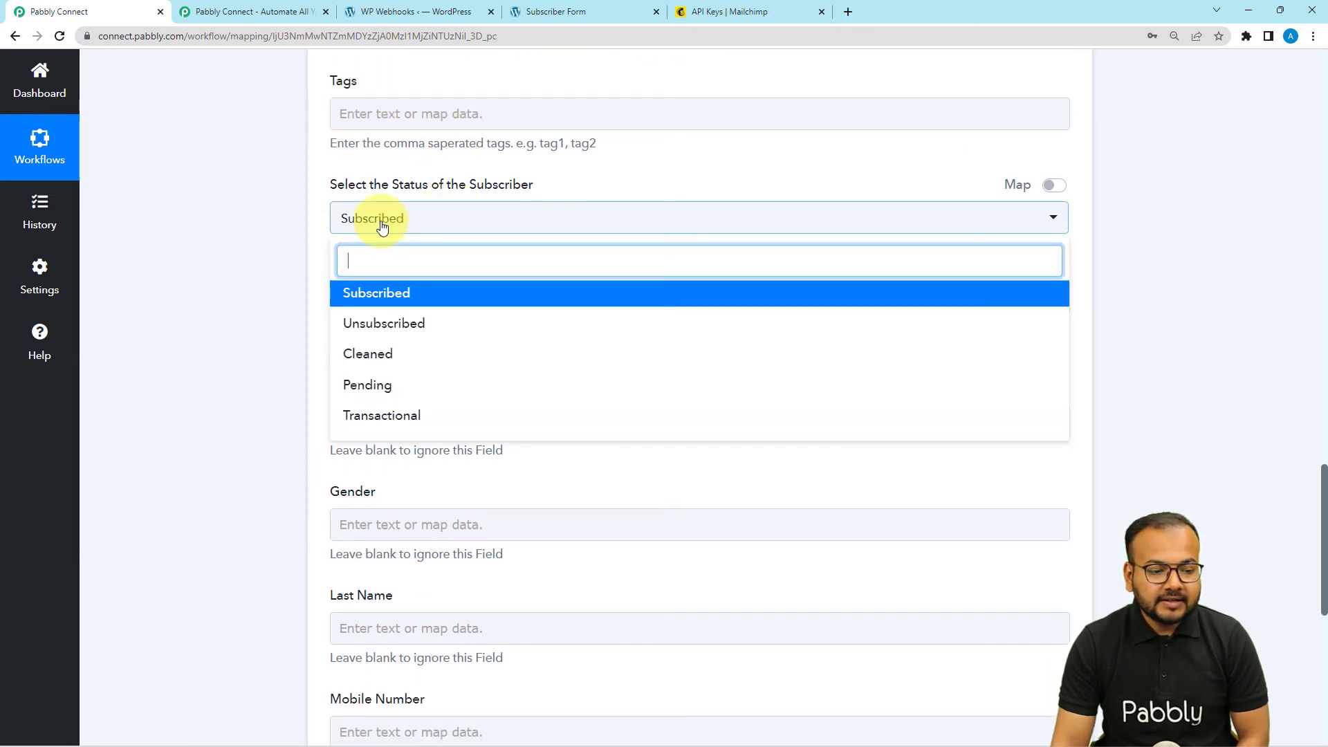
{"action": "left_click", "coordinate": [366, 297]}
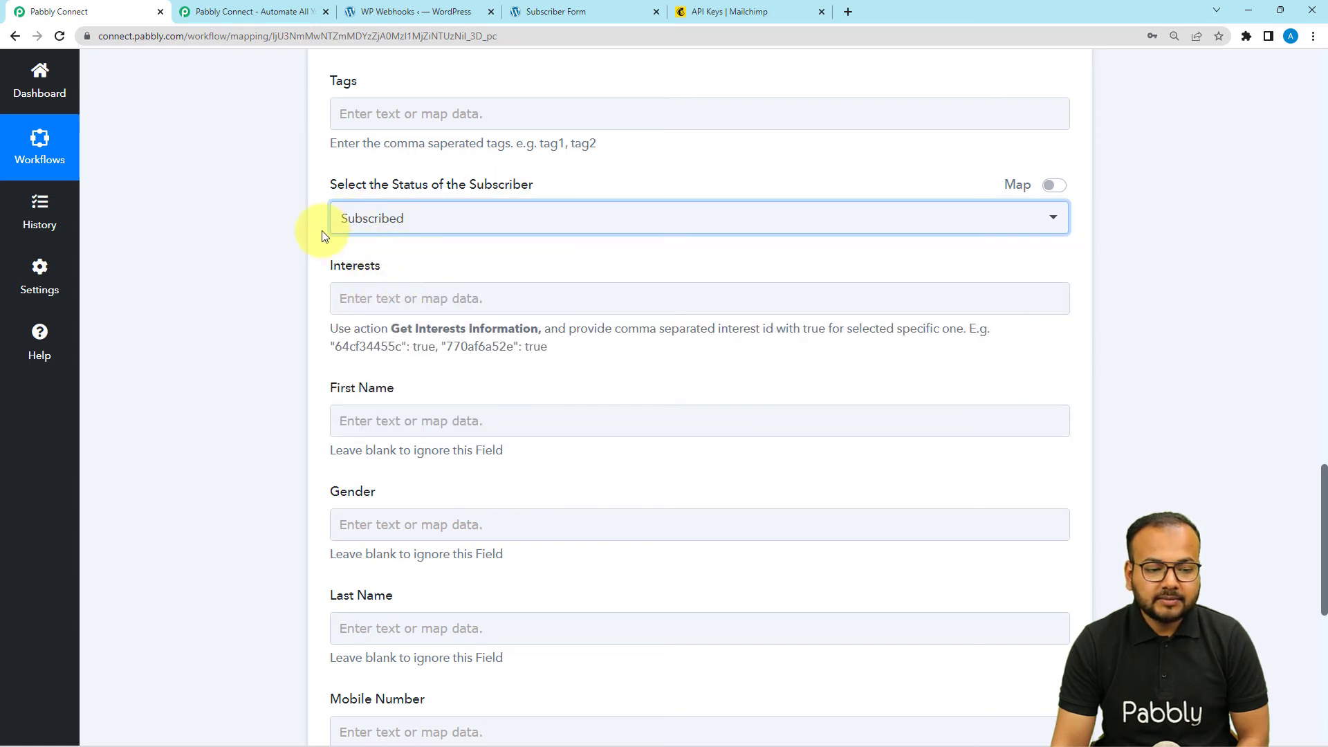
{"action": "left_click", "coordinate": [430, 264]}
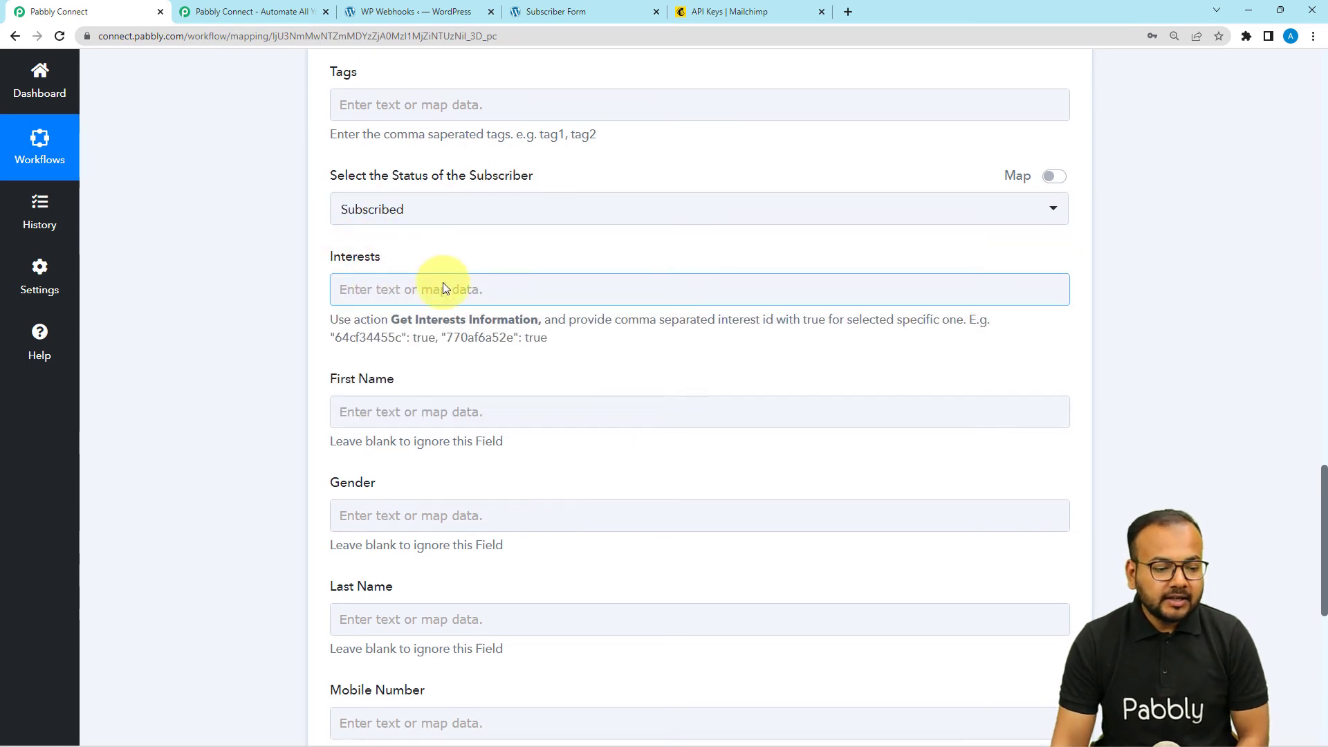
{"action": "scroll", "coordinate": [443, 282], "scroll_direction": "down", "scroll_amount": 2}
{"action": "scroll", "coordinate": [508, 184], "scroll_direction": "down", "scroll_amount": 2}
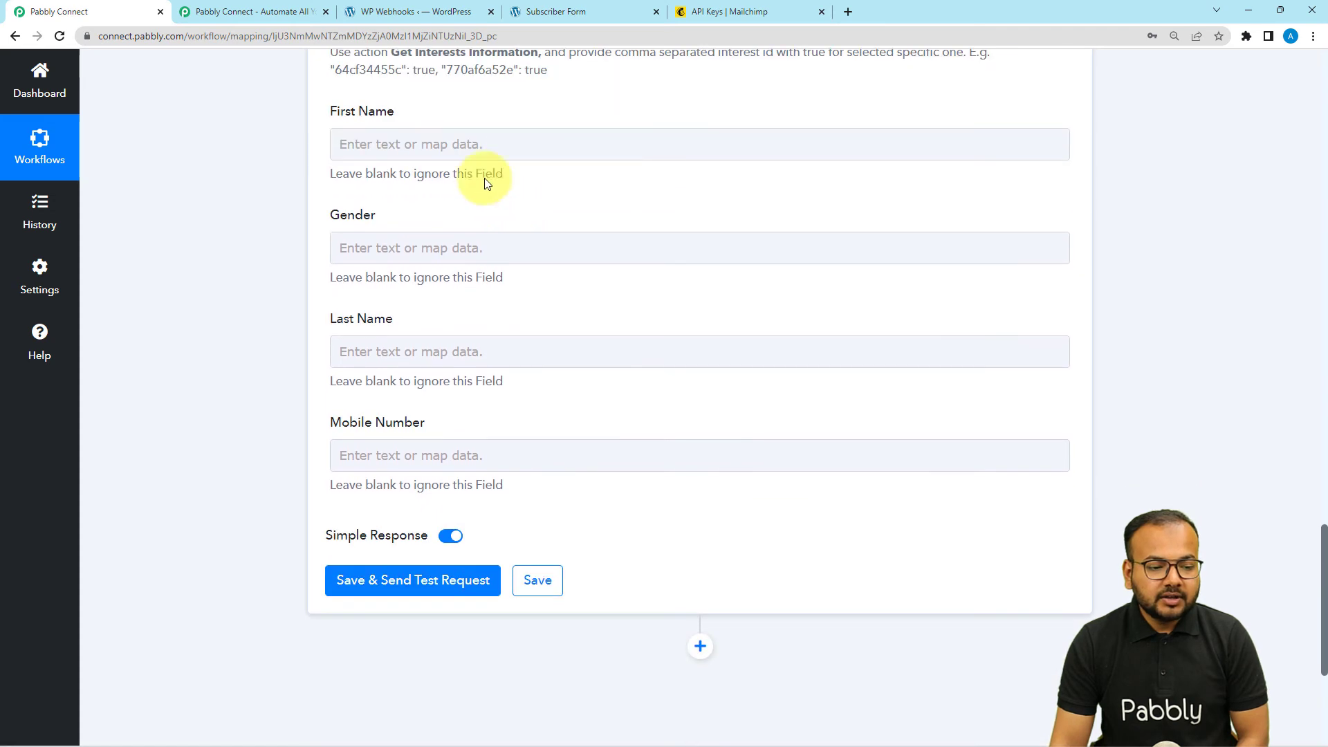
- Map the submitted first name into MailChimp's First Name field
{"action": "left_click", "coordinate": [406, 144]}
{"action": "left_click", "coordinate": [403, 270]}
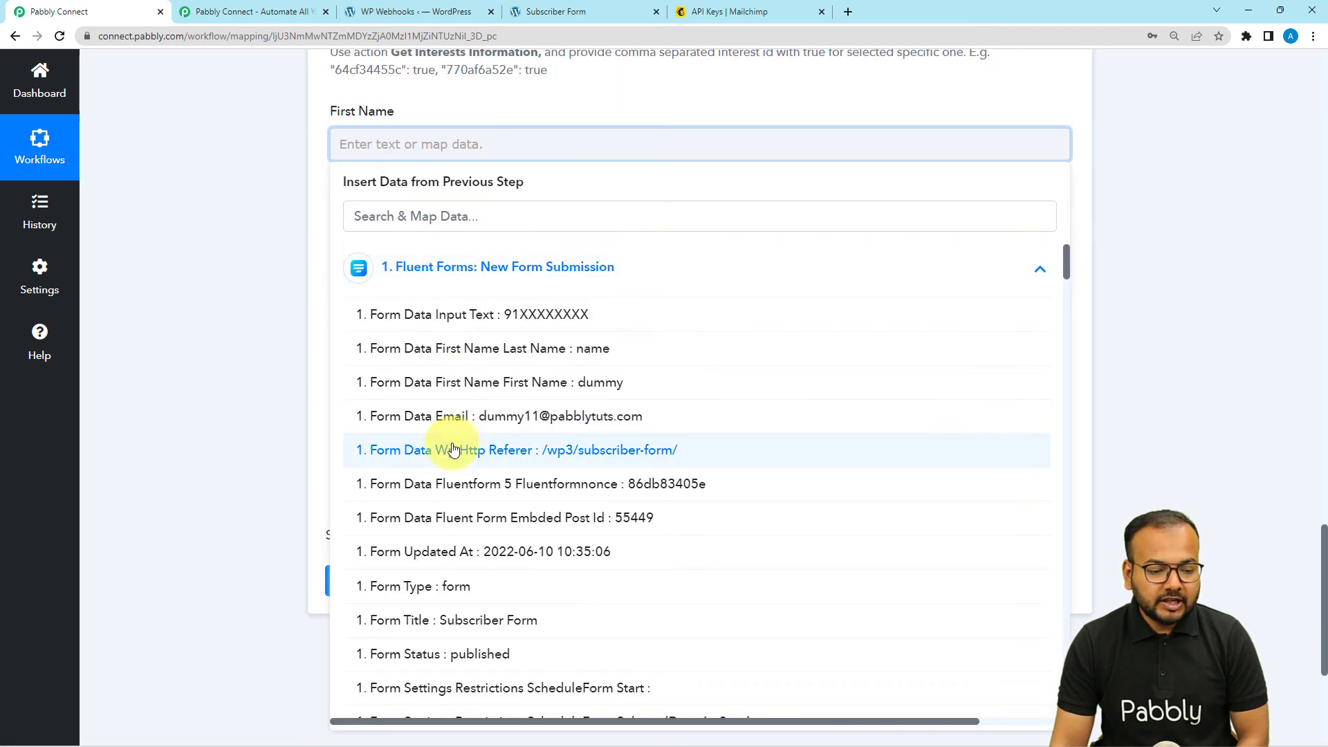
{"action": "left_click", "coordinate": [498, 382]}
{"action": "left_click", "coordinate": [275, 231]}
- Leave the Gender field unmapped
{"action": "scroll", "coordinate": [347, 258], "scroll_direction": "down", "scroll_amount": 1}
{"action": "scroll", "coordinate": [362, 302], "scroll_direction": "down", "scroll_amount": 2}
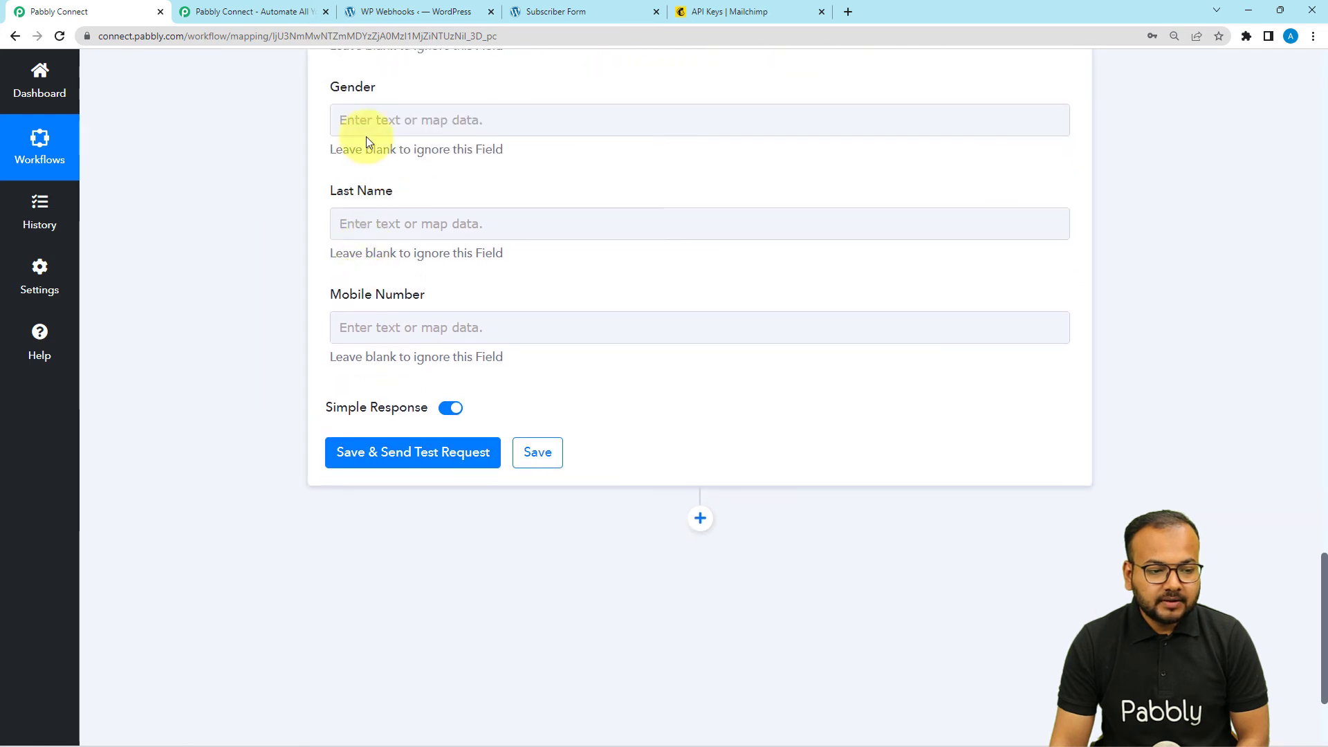
{"action": "left_click", "coordinate": [367, 132]}
{"action": "left_click", "coordinate": [408, 255]}
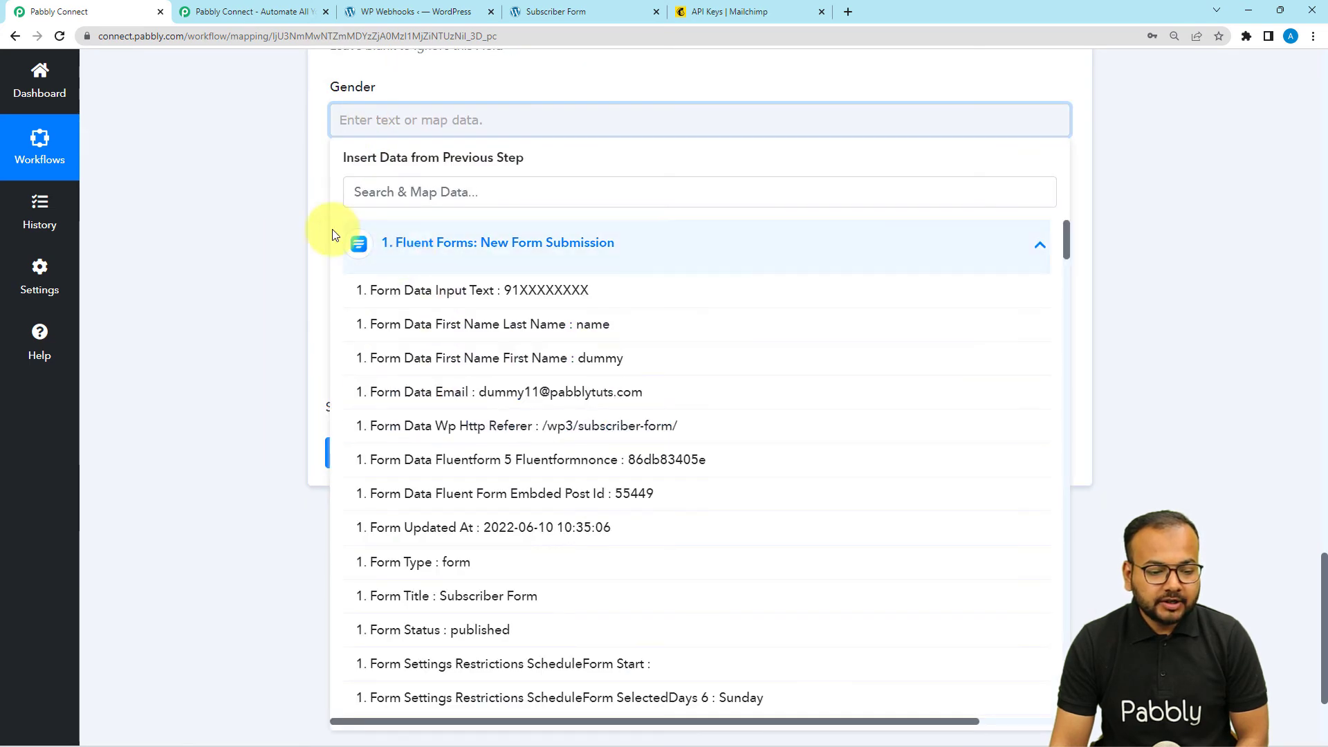
{"action": "left_click", "coordinate": [277, 230]}
- Map the form's last name from 'First Name Last Name : name' into Last Name
{"action": "left_click", "coordinate": [383, 223]}
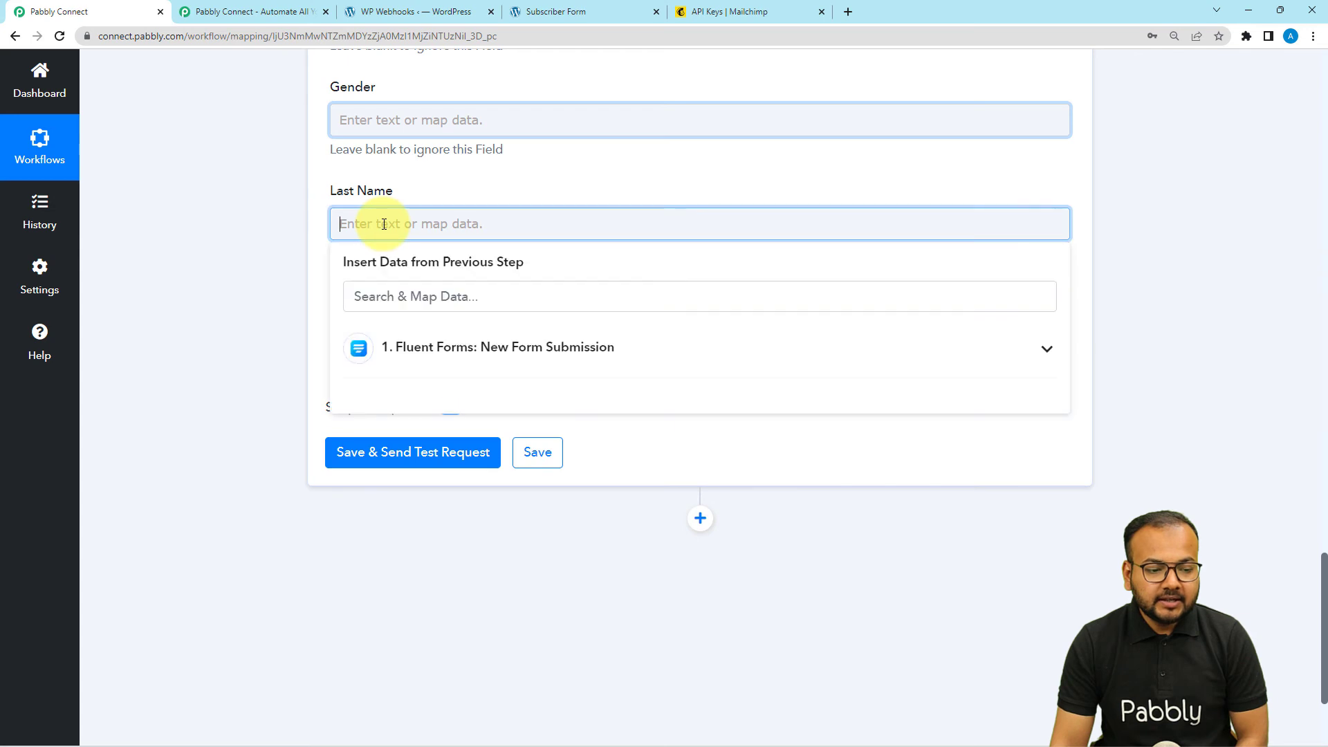
{"action": "scroll", "coordinate": [383, 223], "scroll_direction": "down", "scroll_amount": 2}
{"action": "left_click", "coordinate": [381, 220]}
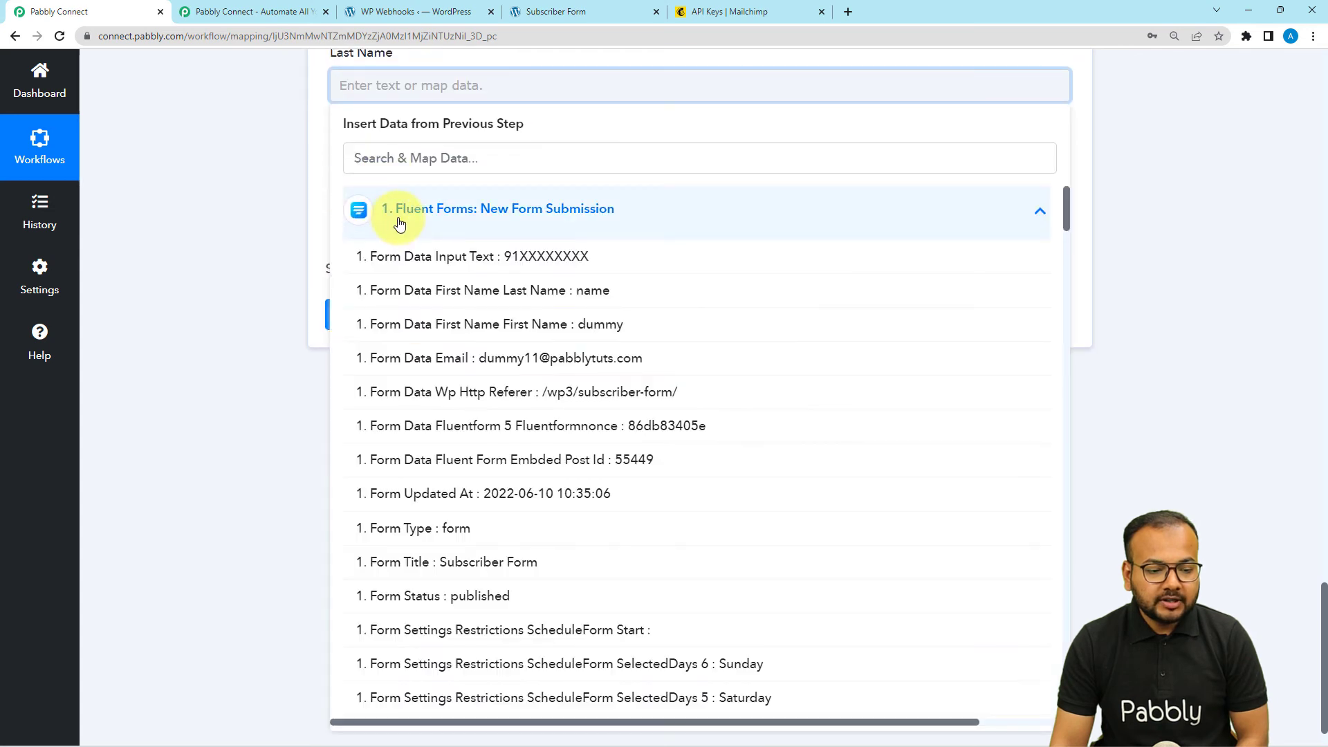
{"action": "left_click", "coordinate": [510, 290]}
{"action": "left_click", "coordinate": [301, 205]}
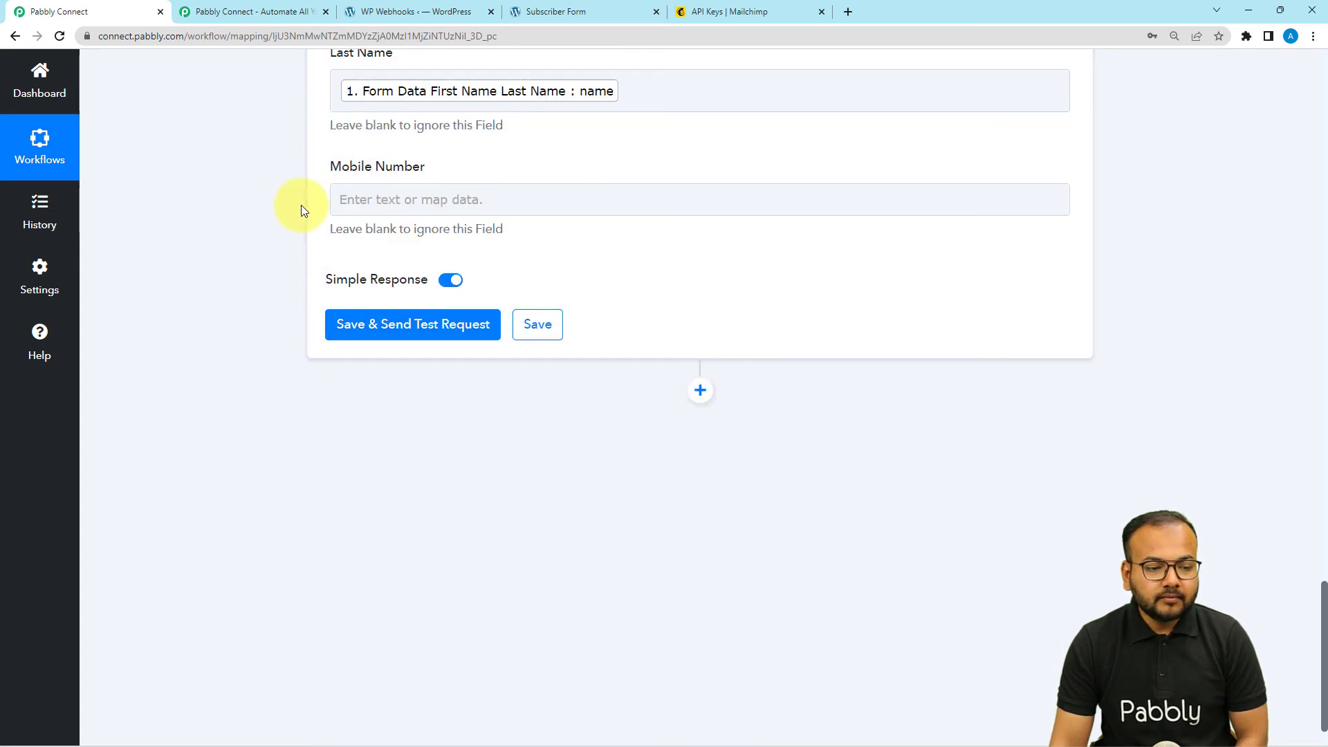
- Map the submission's Input Text phone value into Mobile Number and review the mappings
{"action": "left_click", "coordinate": [409, 200]}
{"action": "left_click", "coordinate": [457, 339]}
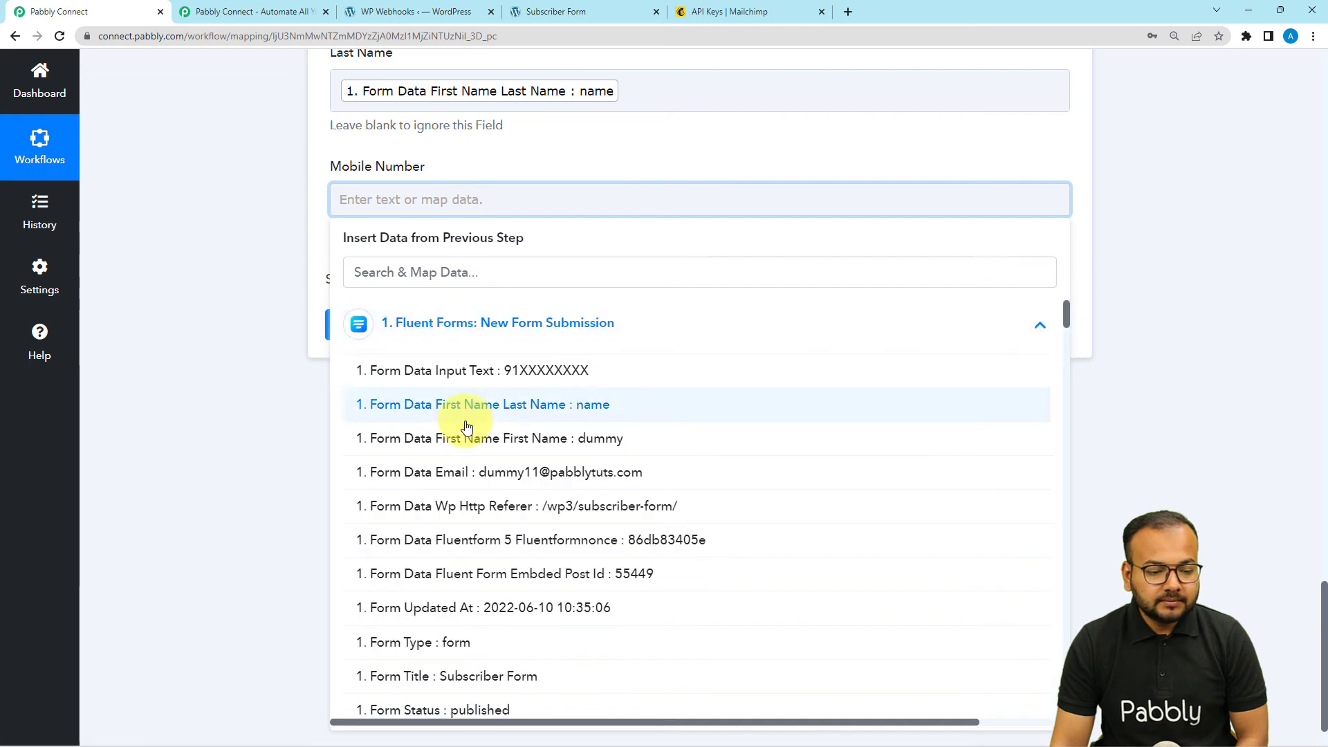
{"action": "left_click", "coordinate": [431, 365]}
{"action": "left_click", "coordinate": [295, 270]}
{"action": "scroll", "coordinate": [294, 272], "scroll_direction": "up", "scroll_amount": 3}
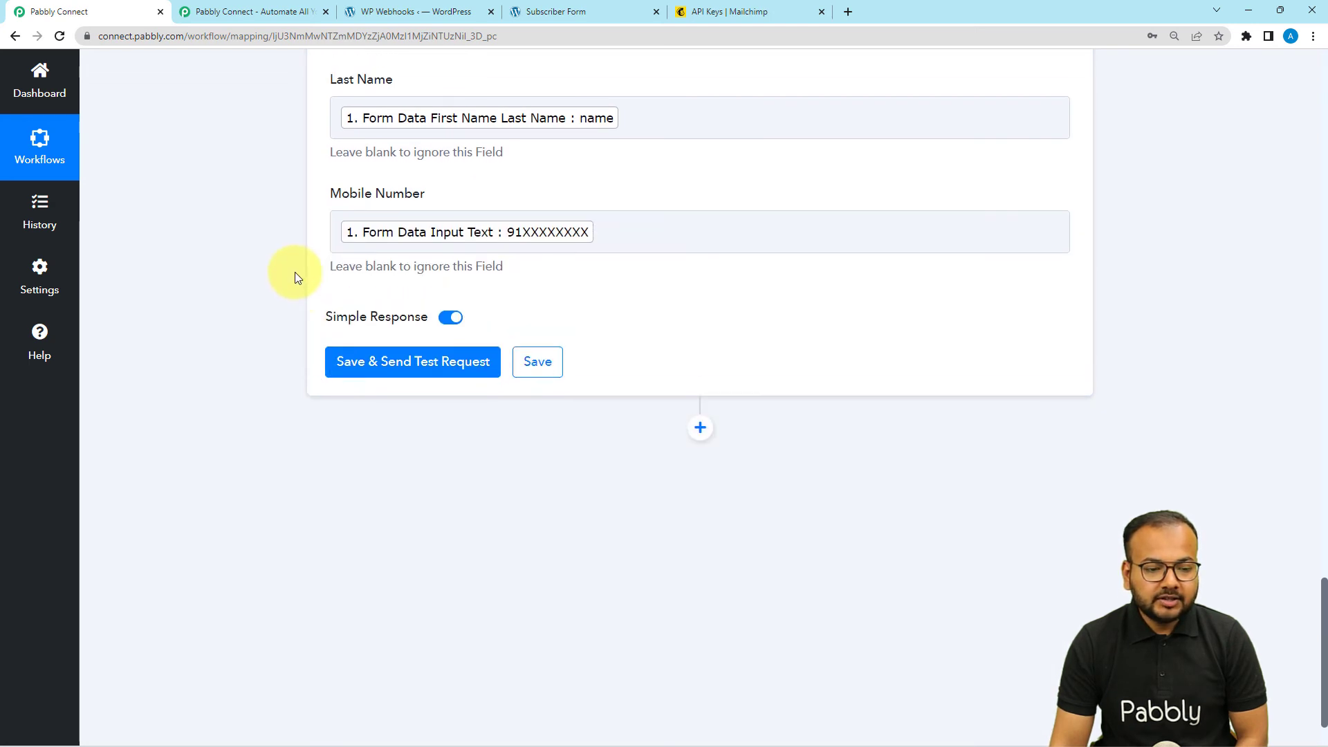
{"action": "scroll", "coordinate": [294, 278], "scroll_direction": "down", "scroll_amount": 1}
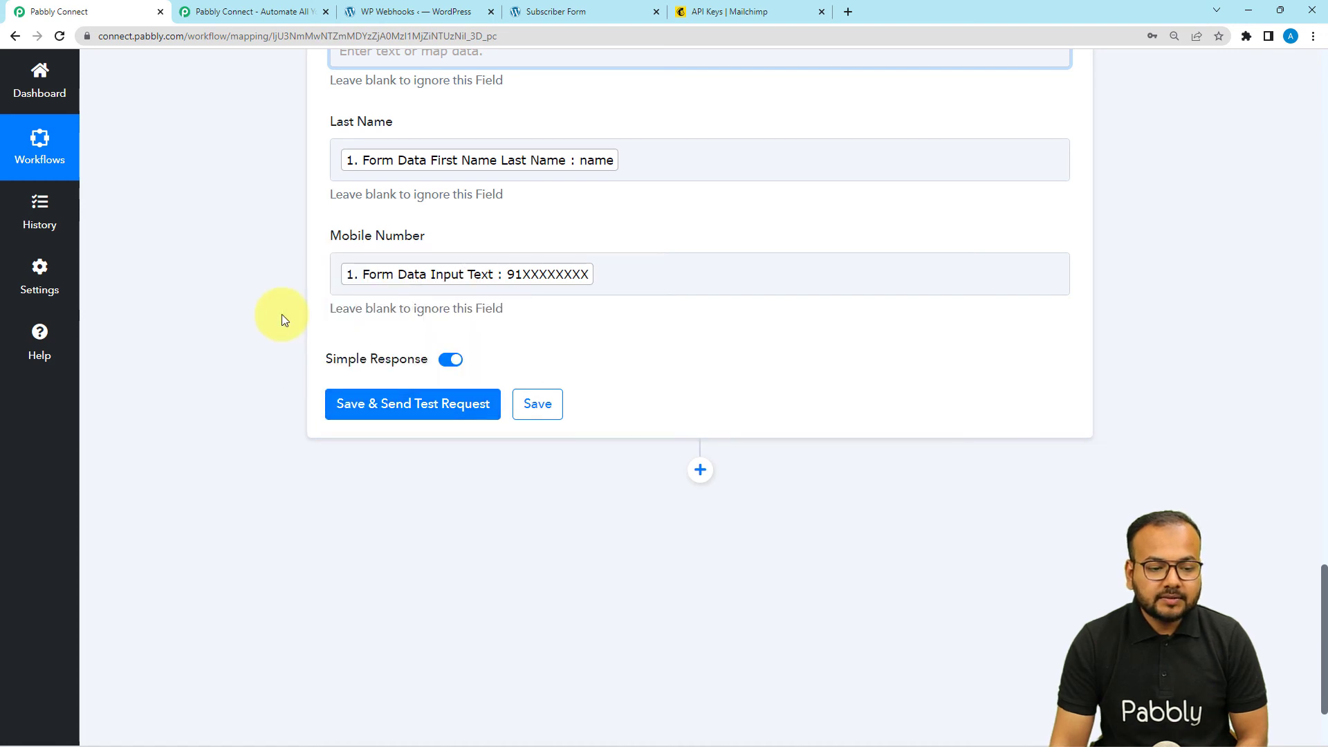
{"action": "scroll", "coordinate": [281, 316], "scroll_direction": "up", "scroll_amount": 4}
{"action": "scroll", "coordinate": [281, 314], "scroll_direction": "up", "scroll_amount": 2}
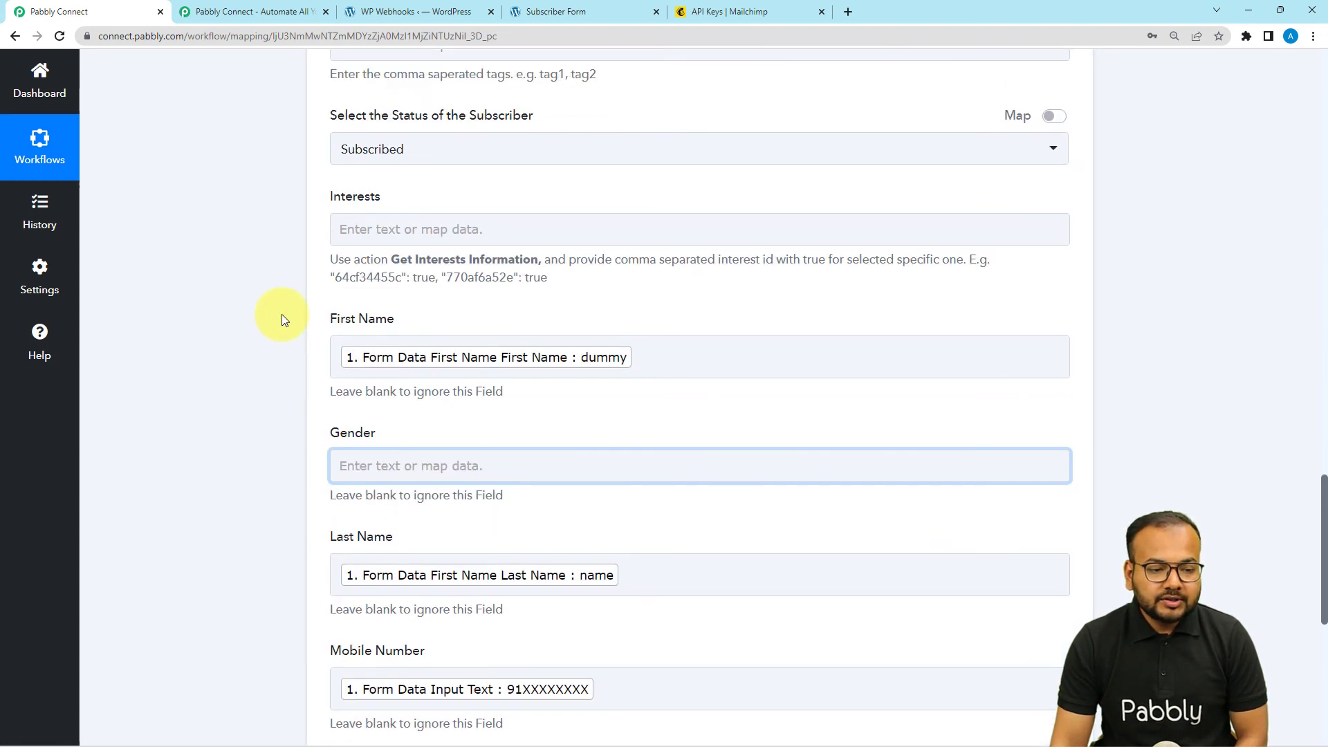
{"action": "scroll", "coordinate": [281, 314], "scroll_direction": "down", "scroll_amount": 3}
{"action": "scroll", "coordinate": [281, 320], "scroll_direction": "down", "scroll_amount": 1}
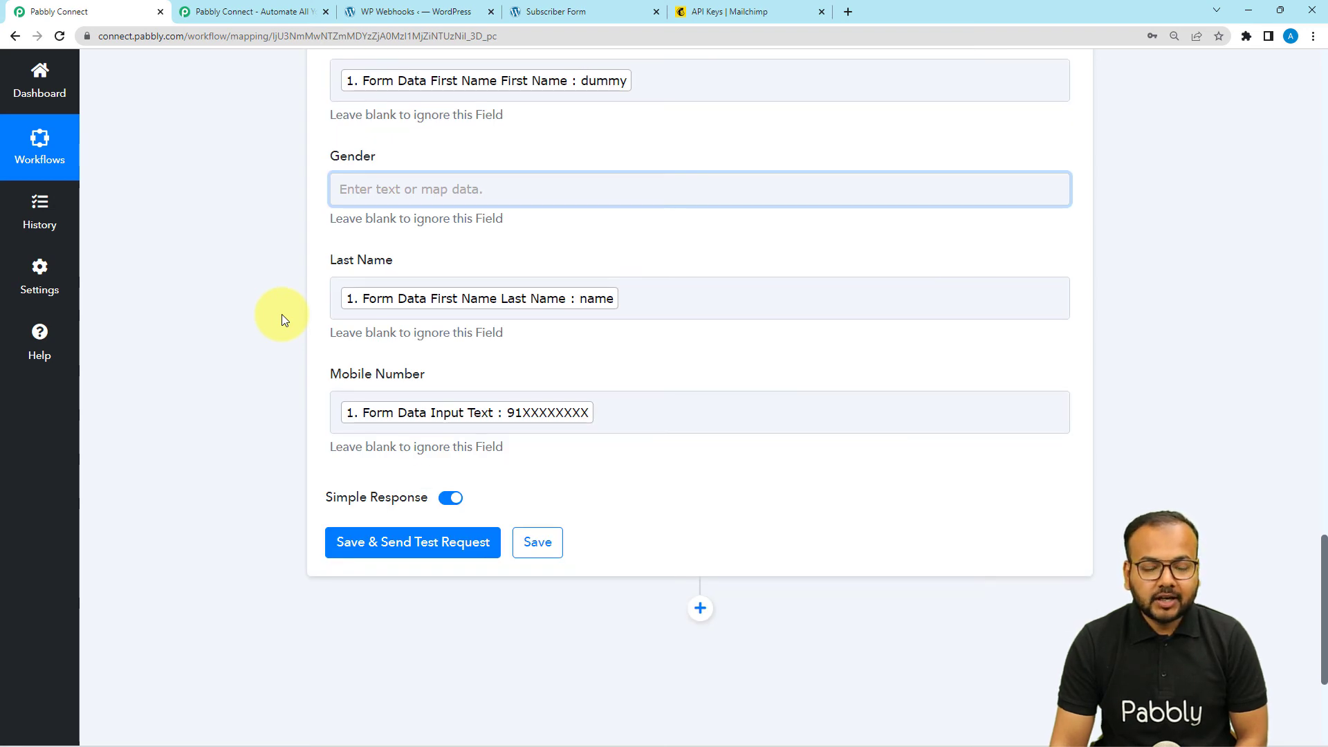
{"action": "scroll", "coordinate": [281, 320], "scroll_direction": "down", "scroll_amount": 3}
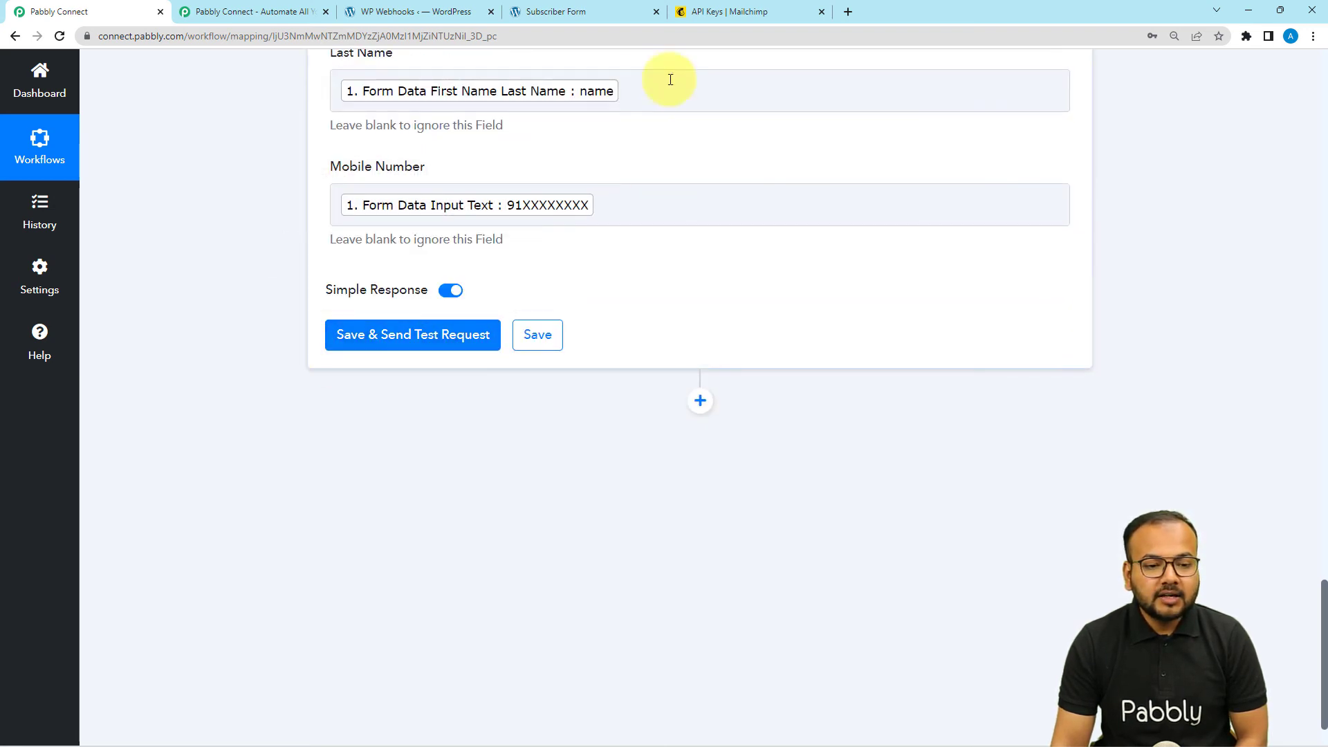
- Open the PabblyConnect audience's All contacts list in Mailchimp
{"action": "left_click", "coordinate": [714, 13]}
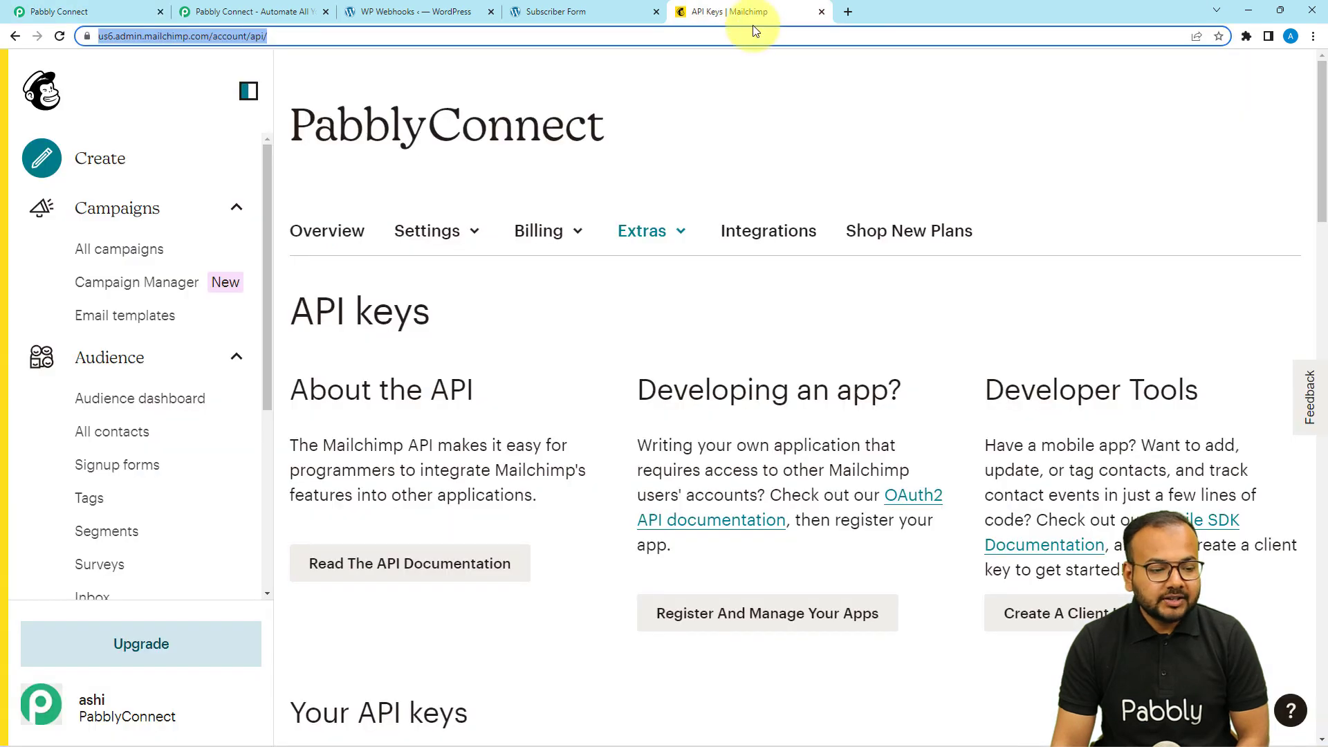
{"action": "left_click", "coordinate": [100, 433]}
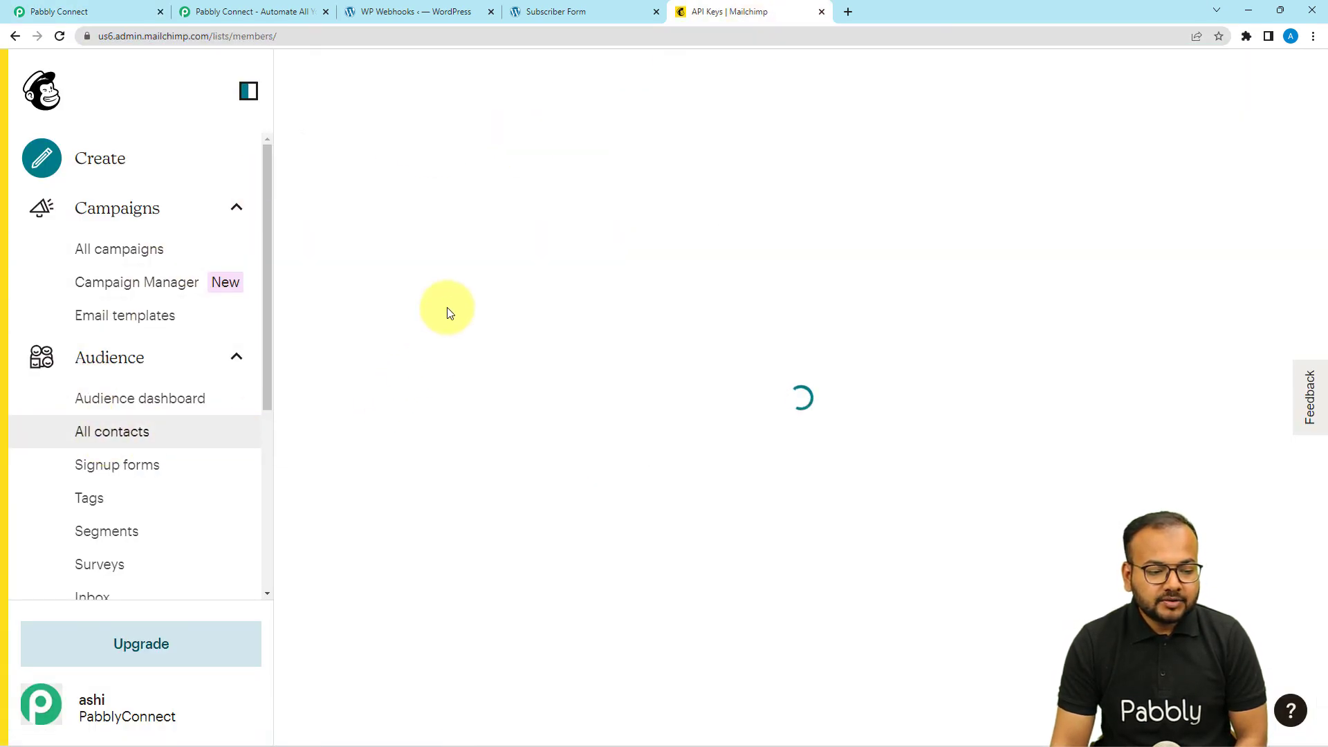
{"action": "scroll", "coordinate": [447, 312], "scroll_direction": "down", "scroll_amount": 3}
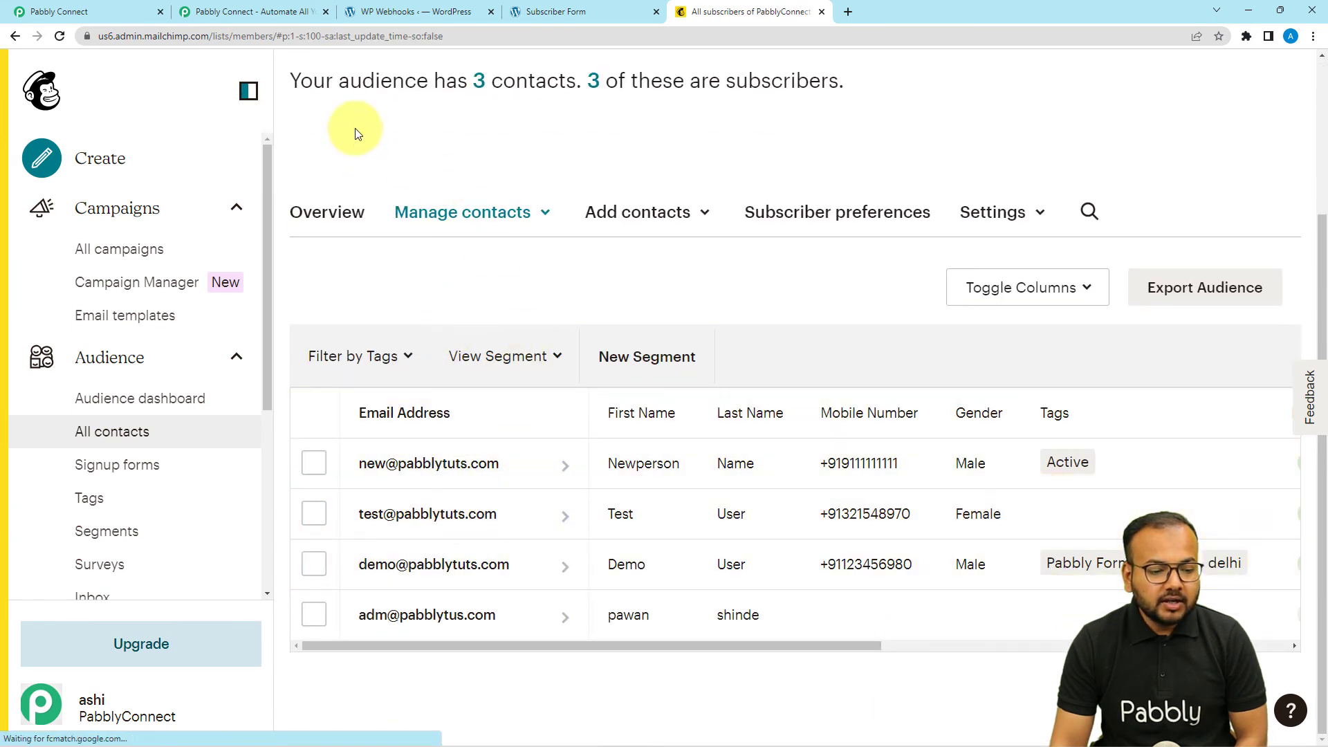
- Save the MailChimp step and send a test request, checking the response shows subscribed
{"action": "left_click", "coordinate": [116, 7]}
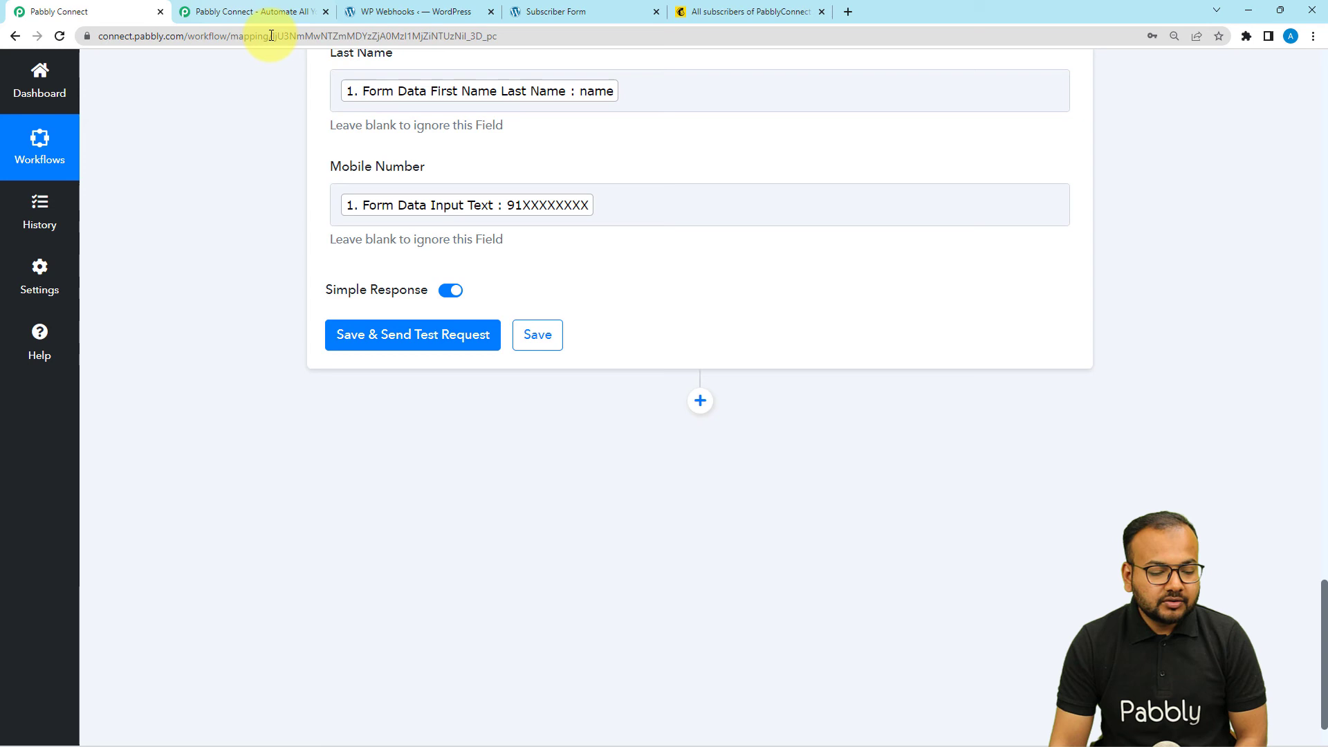
{"action": "left_click", "coordinate": [357, 343]}
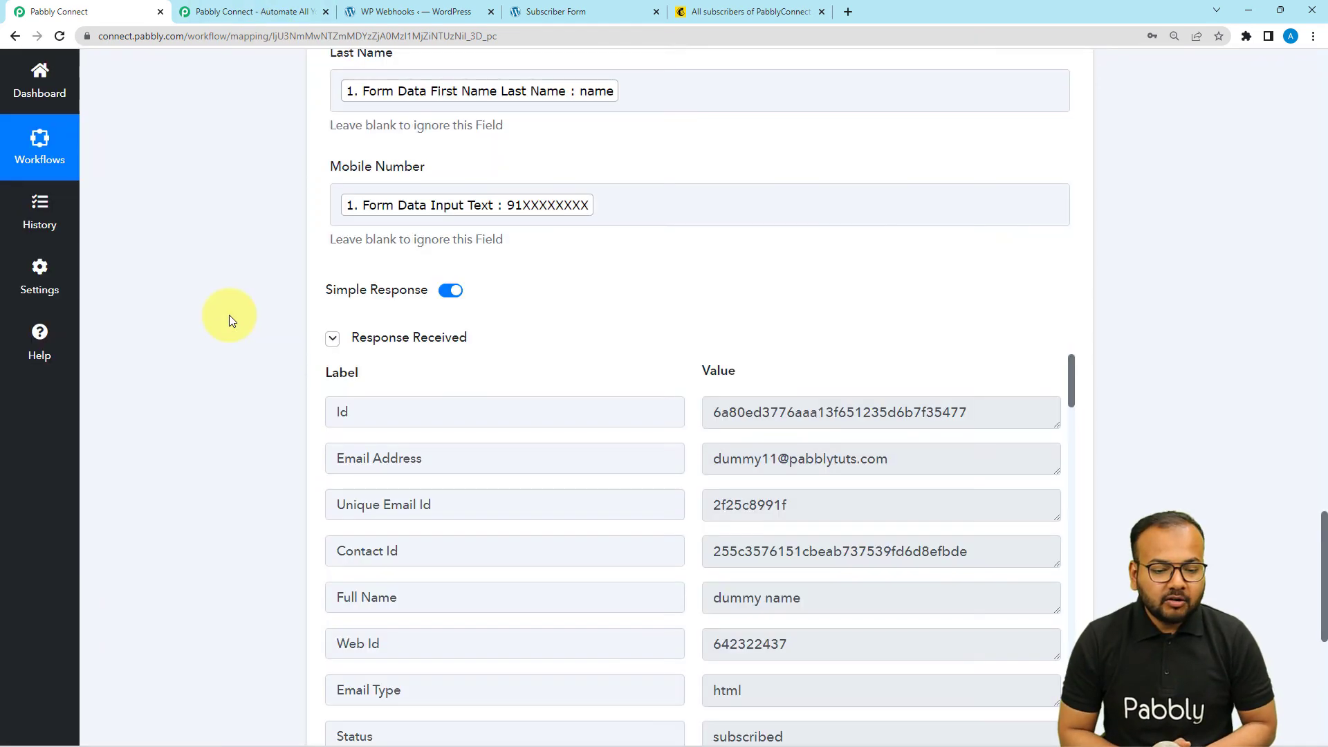
{"action": "scroll", "coordinate": [230, 314], "scroll_direction": "down", "scroll_amount": 5}
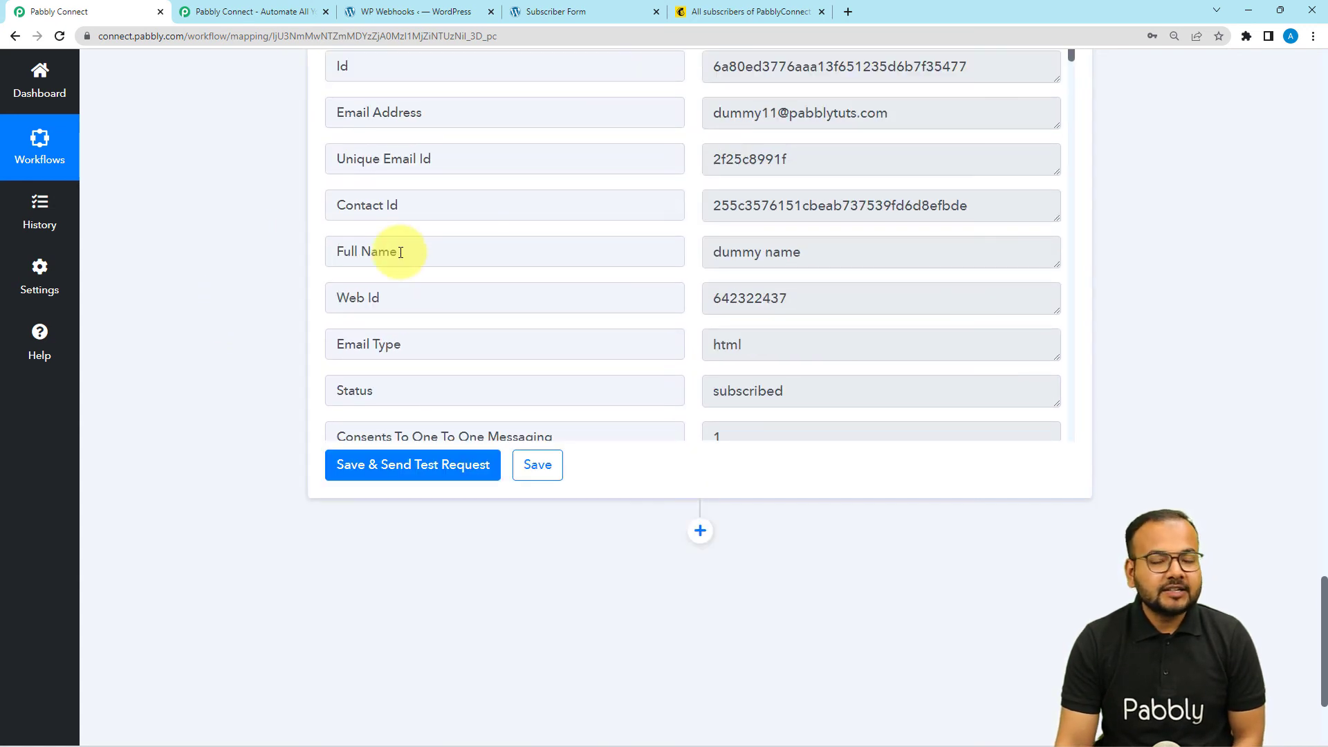
- Confirm the test subscriber with name and mobile number appears in Mailchimp's contact list
{"action": "left_click", "coordinate": [717, 12]}
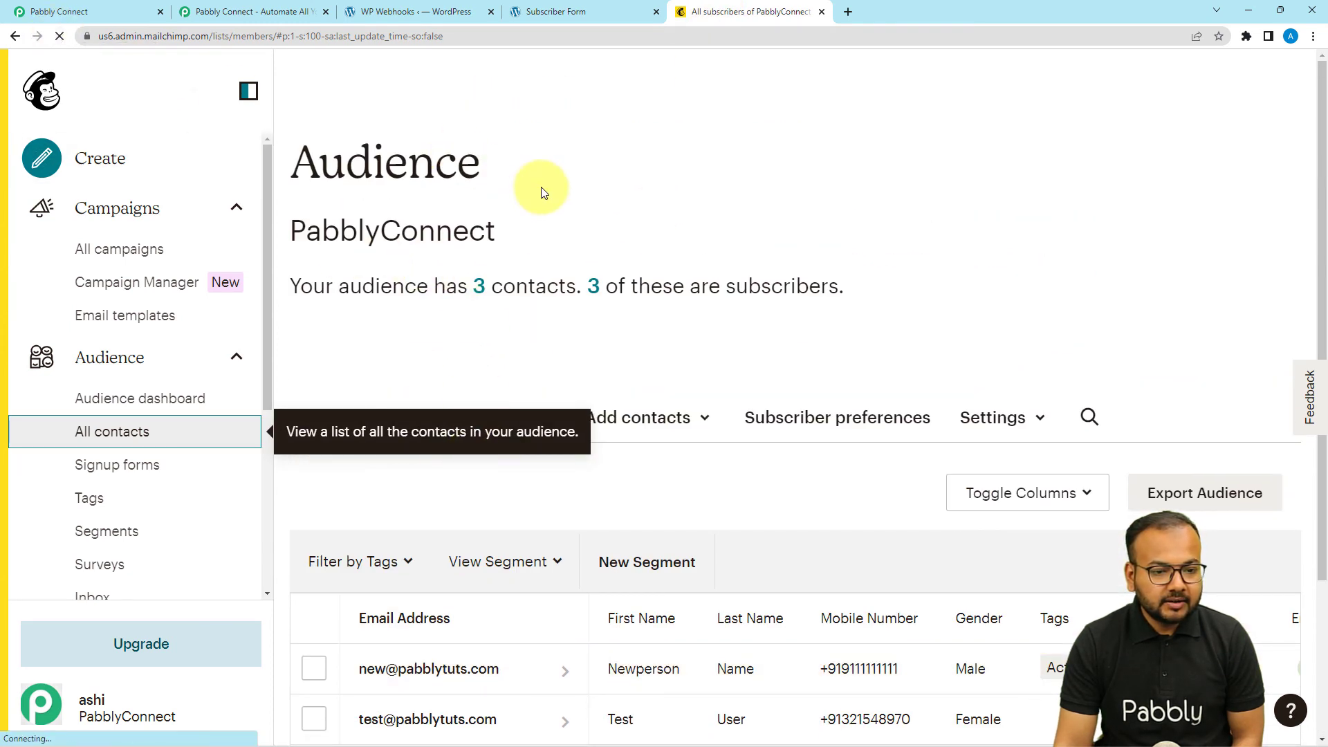
{"action": "scroll", "coordinate": [546, 355], "scroll_direction": "down", "scroll_amount": 4}
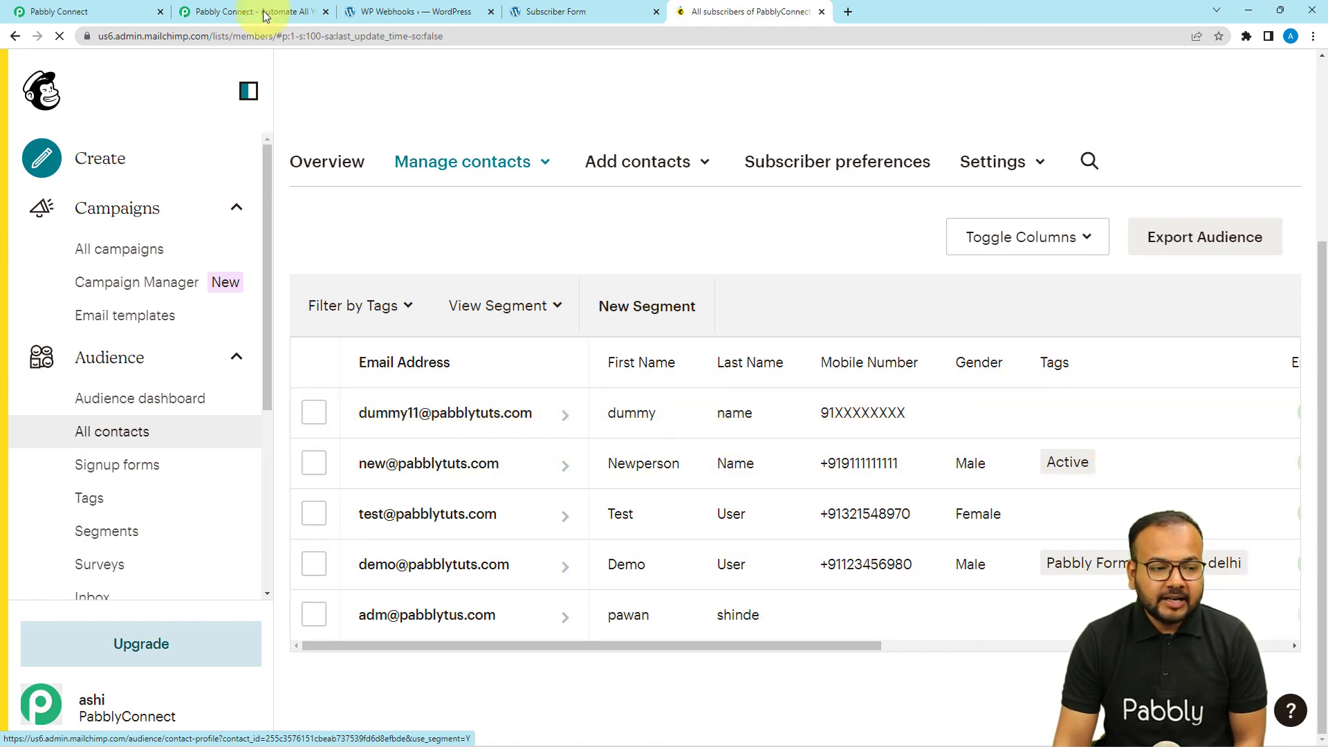
{"action": "left_click", "coordinate": [49, 11]}
{"action": "scroll", "coordinate": [223, 217], "scroll_direction": "up", "scroll_amount": 4}
{"action": "scroll", "coordinate": [223, 217], "scroll_direction": "up", "scroll_amount": 7}
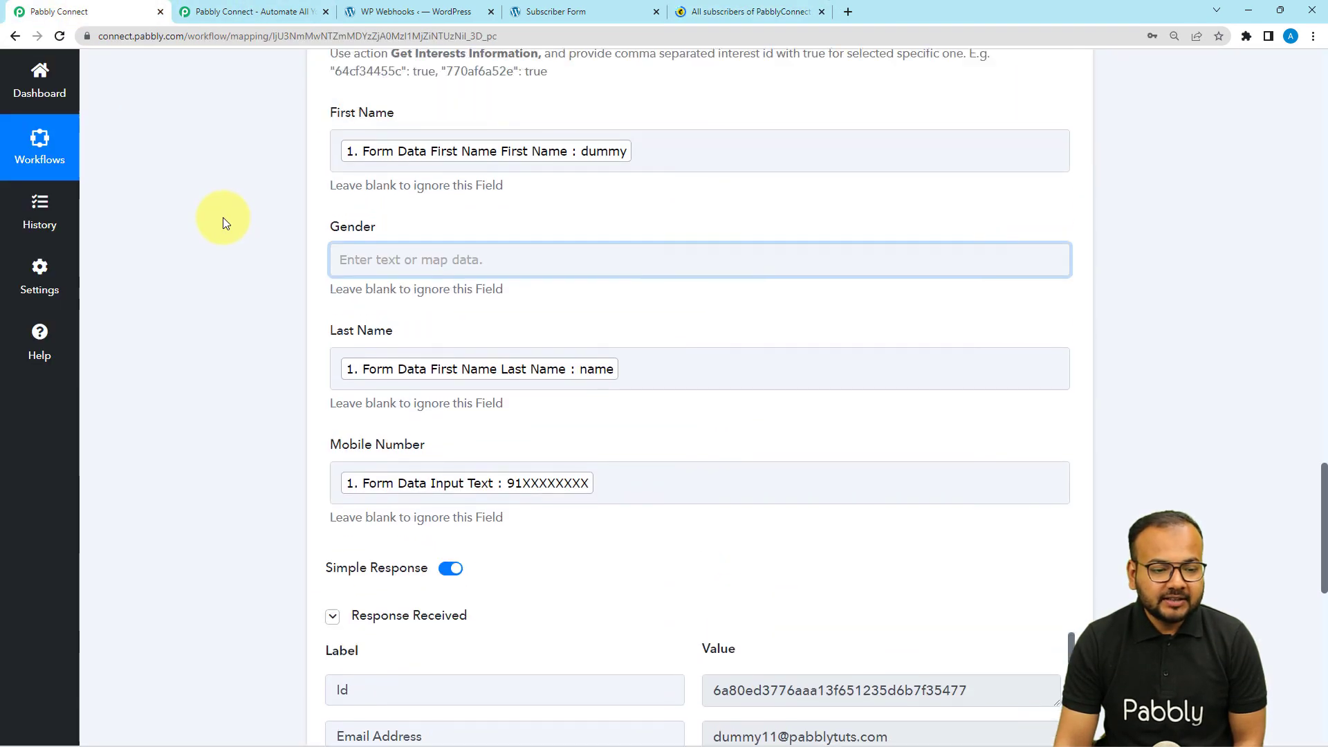
{"action": "scroll", "coordinate": [267, 435], "scroll_direction": "up", "scroll_amount": 6}
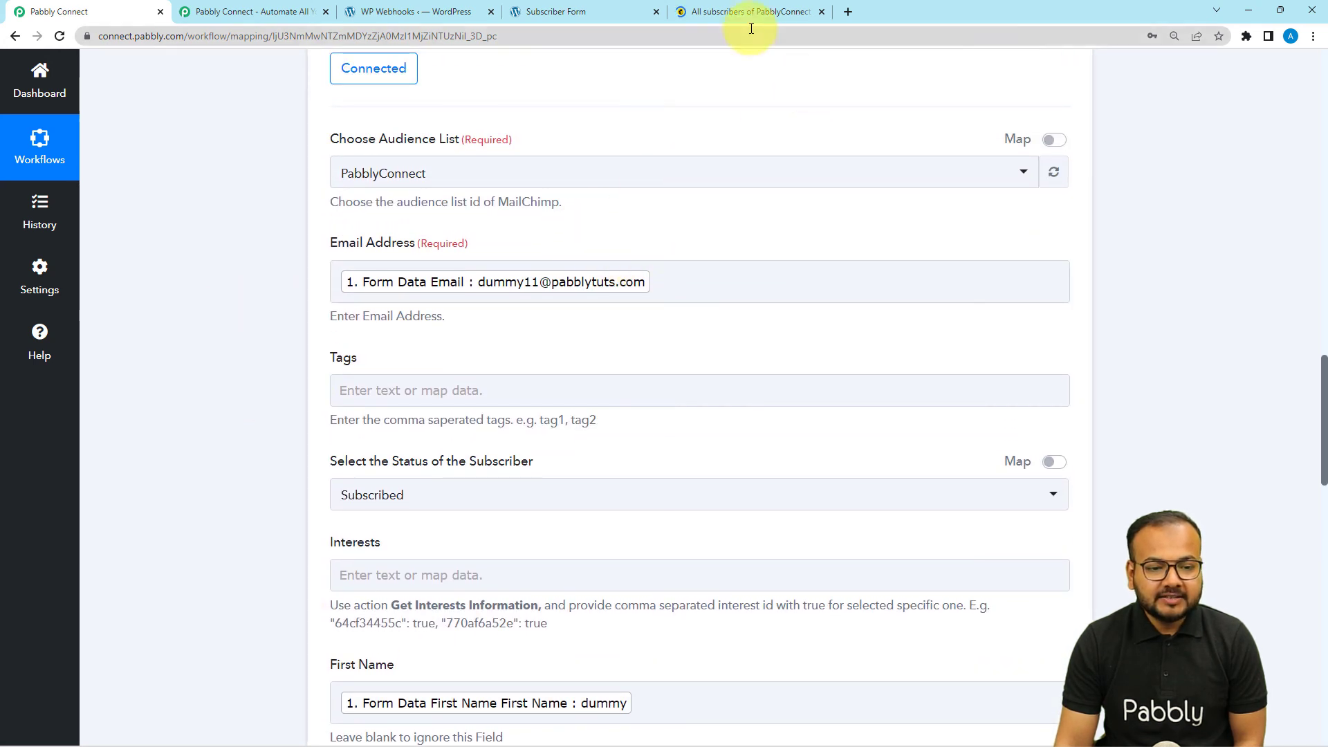
{"action": "left_click", "coordinate": [742, 12]}
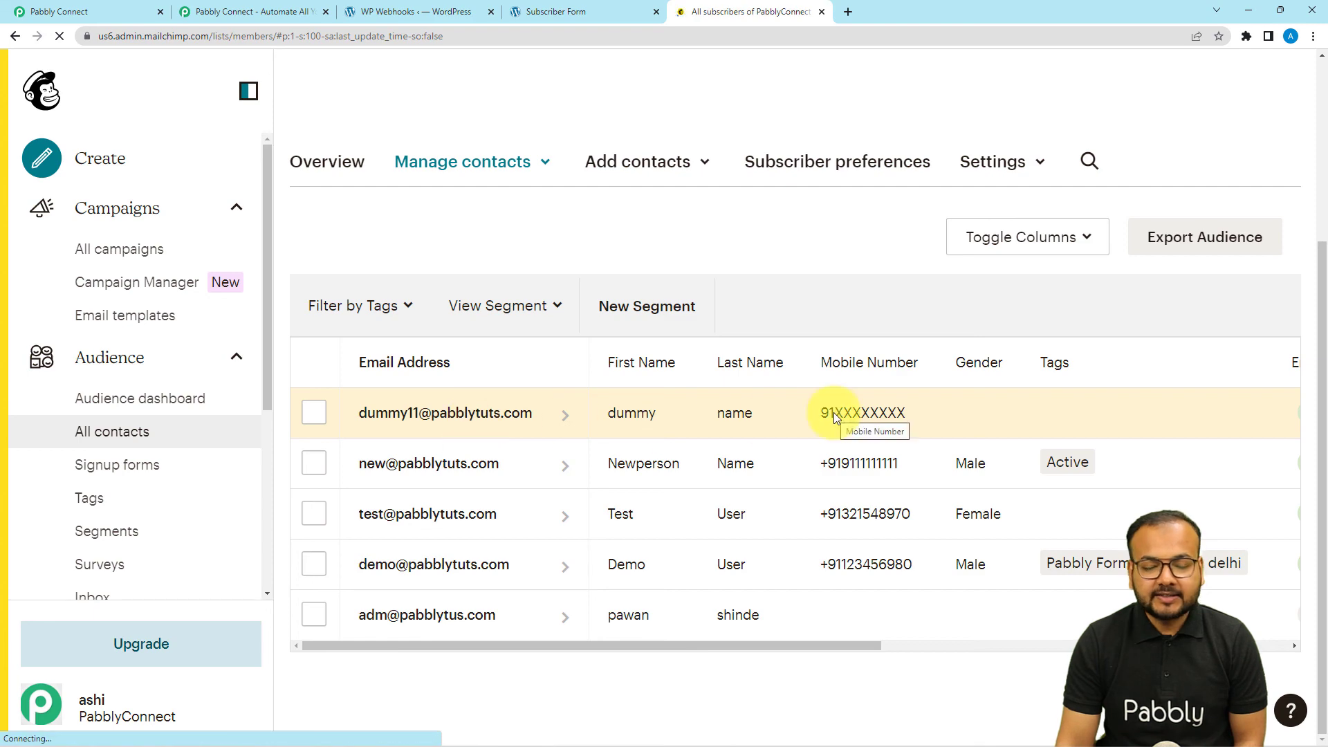
{"action": "left_click", "coordinate": [95, 7]}
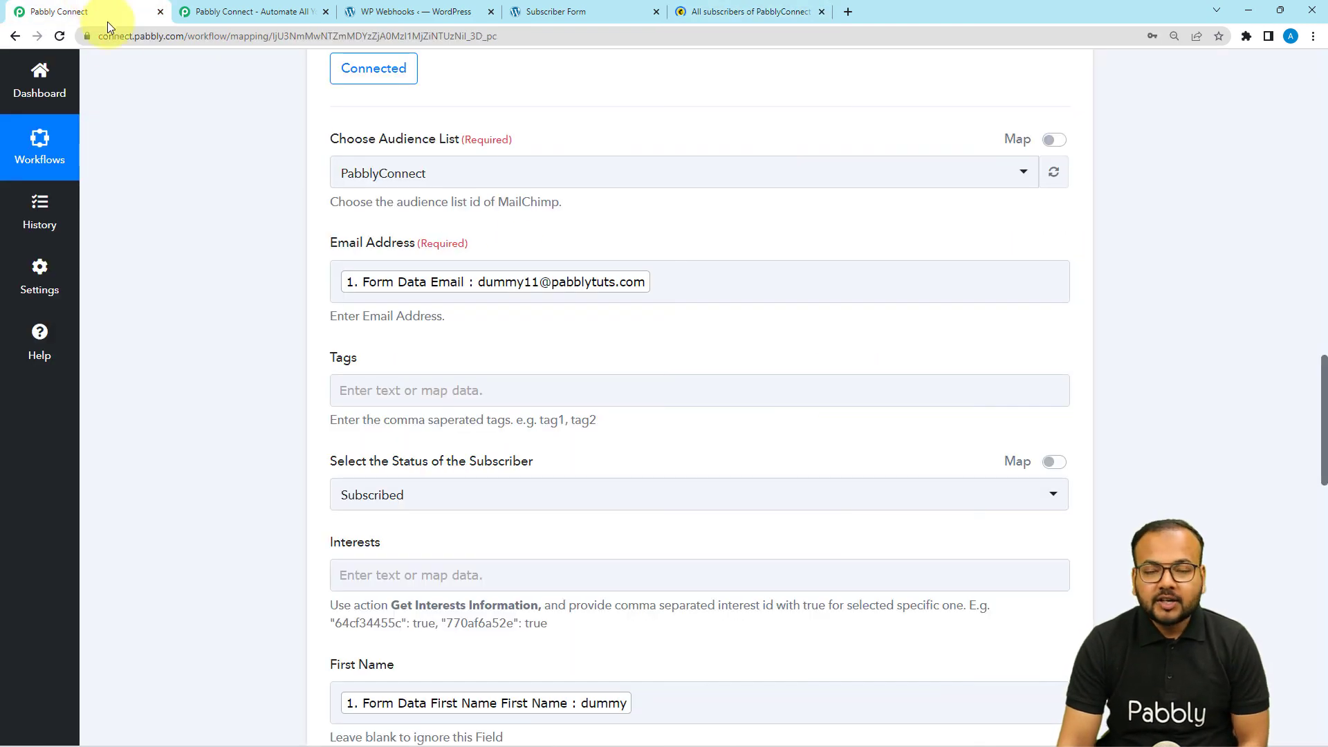
{"action": "scroll", "coordinate": [151, 260], "scroll_direction": "up", "scroll_amount": 6}
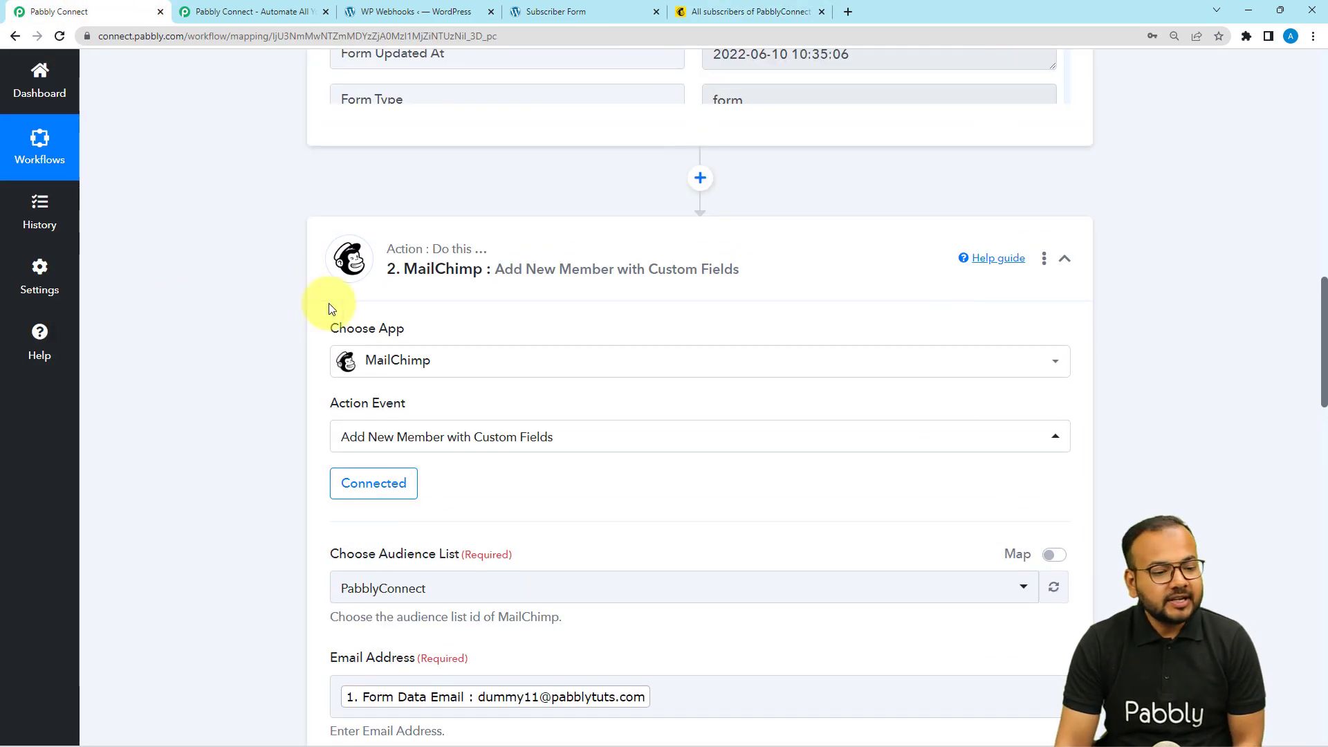
- Collapse the MailChimp action and the Fluent Forms trigger in the WordPress to Mailchimp workflow
{"action": "left_click", "coordinate": [460, 287]}
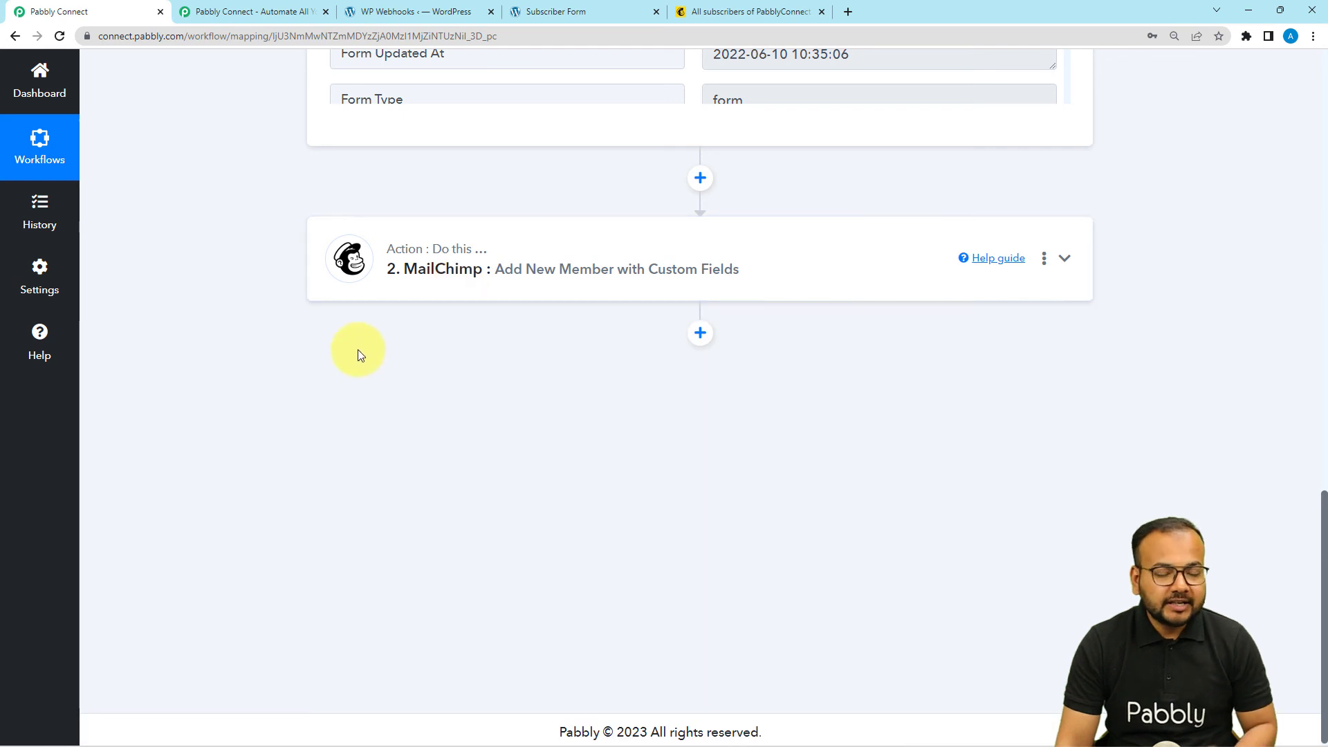
{"action": "scroll", "coordinate": [359, 353], "scroll_direction": "up", "scroll_amount": 3}
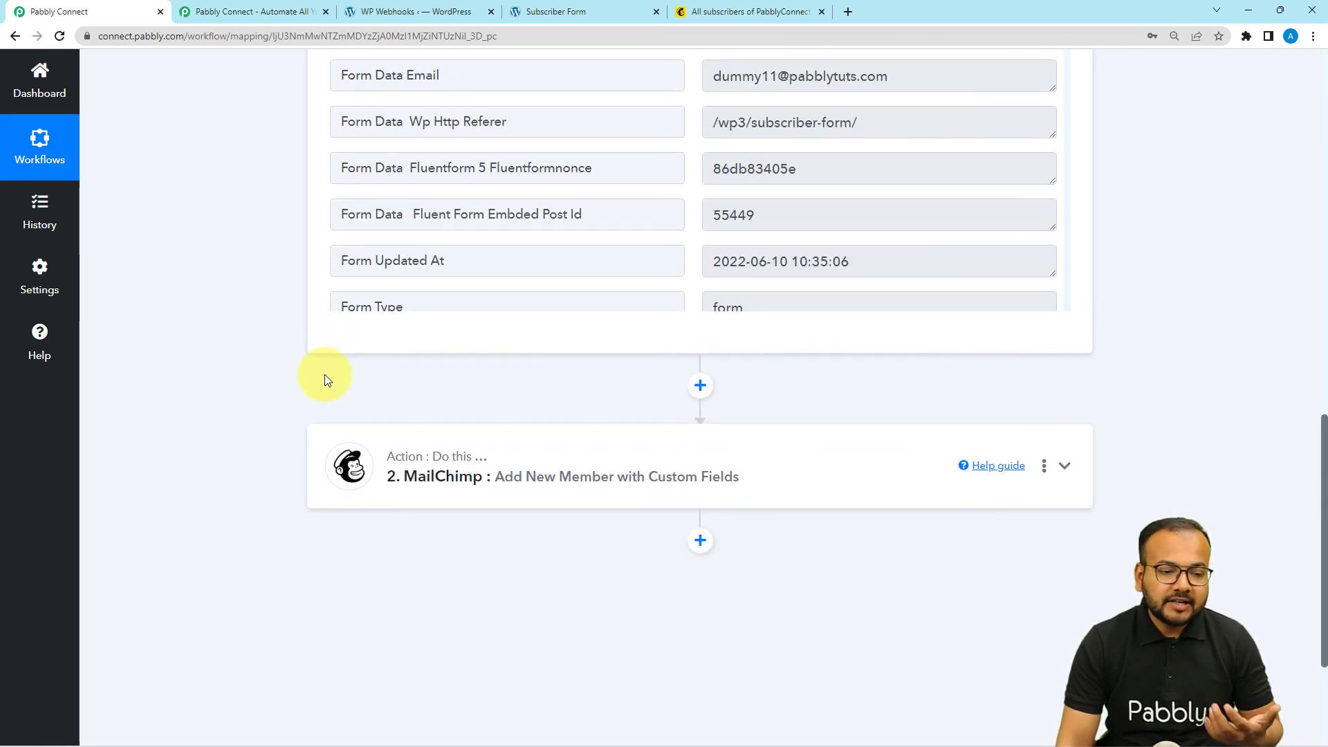
{"action": "scroll", "coordinate": [326, 375], "scroll_direction": "up", "scroll_amount": 4}
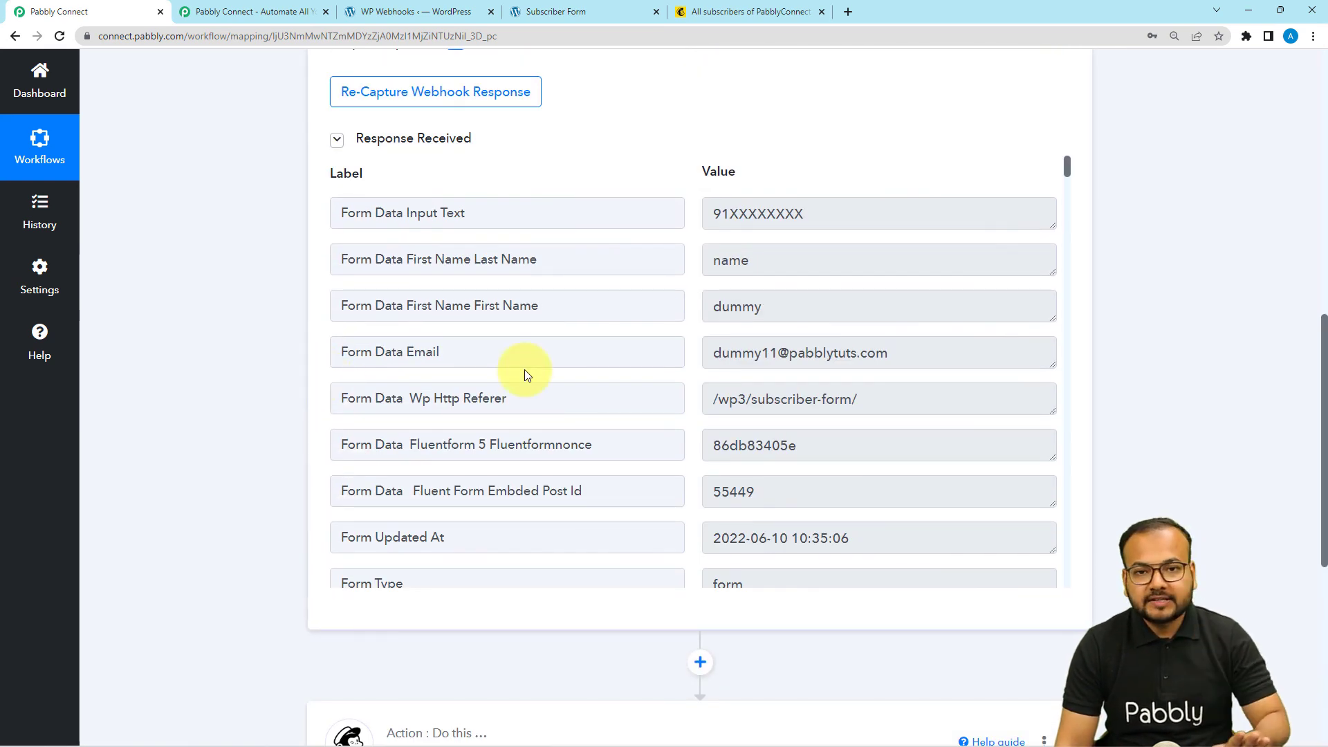
{"action": "scroll", "coordinate": [524, 375], "scroll_direction": "up", "scroll_amount": 2}
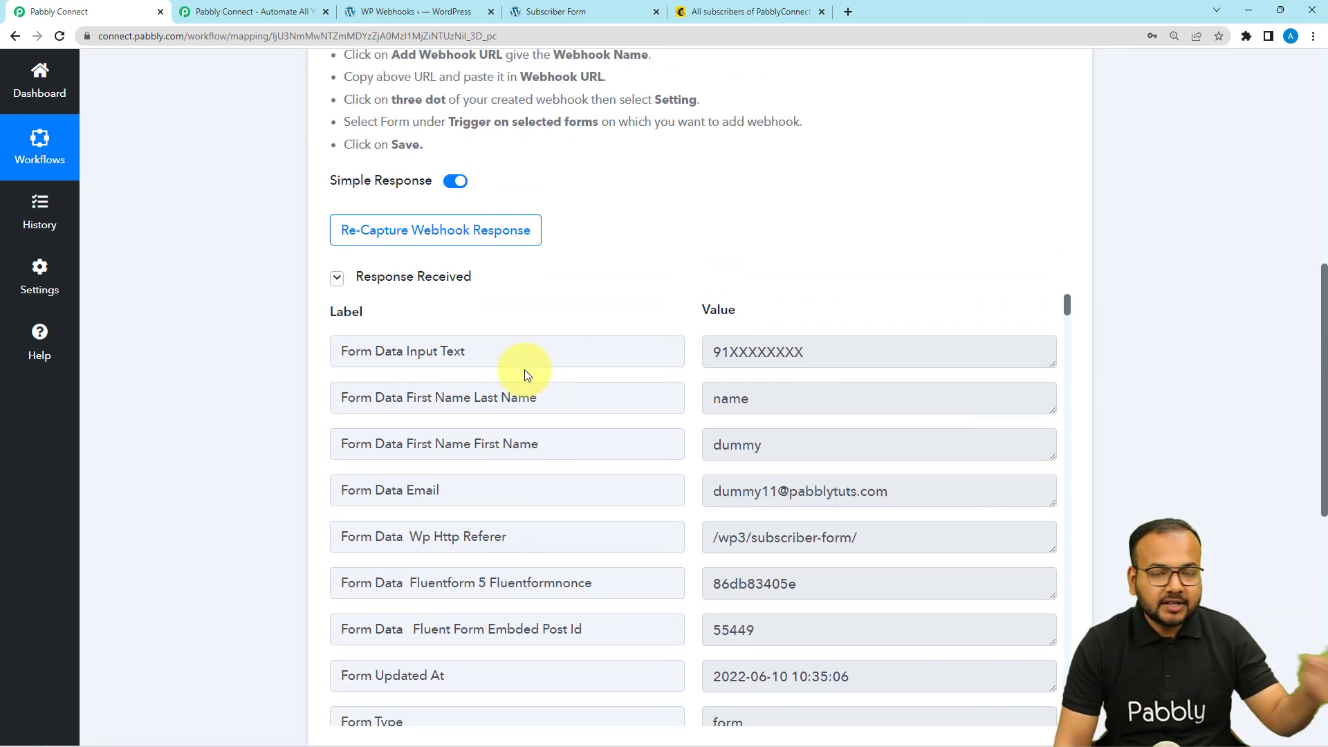
{"action": "scroll", "coordinate": [524, 369], "scroll_direction": "up", "scroll_amount": 4}
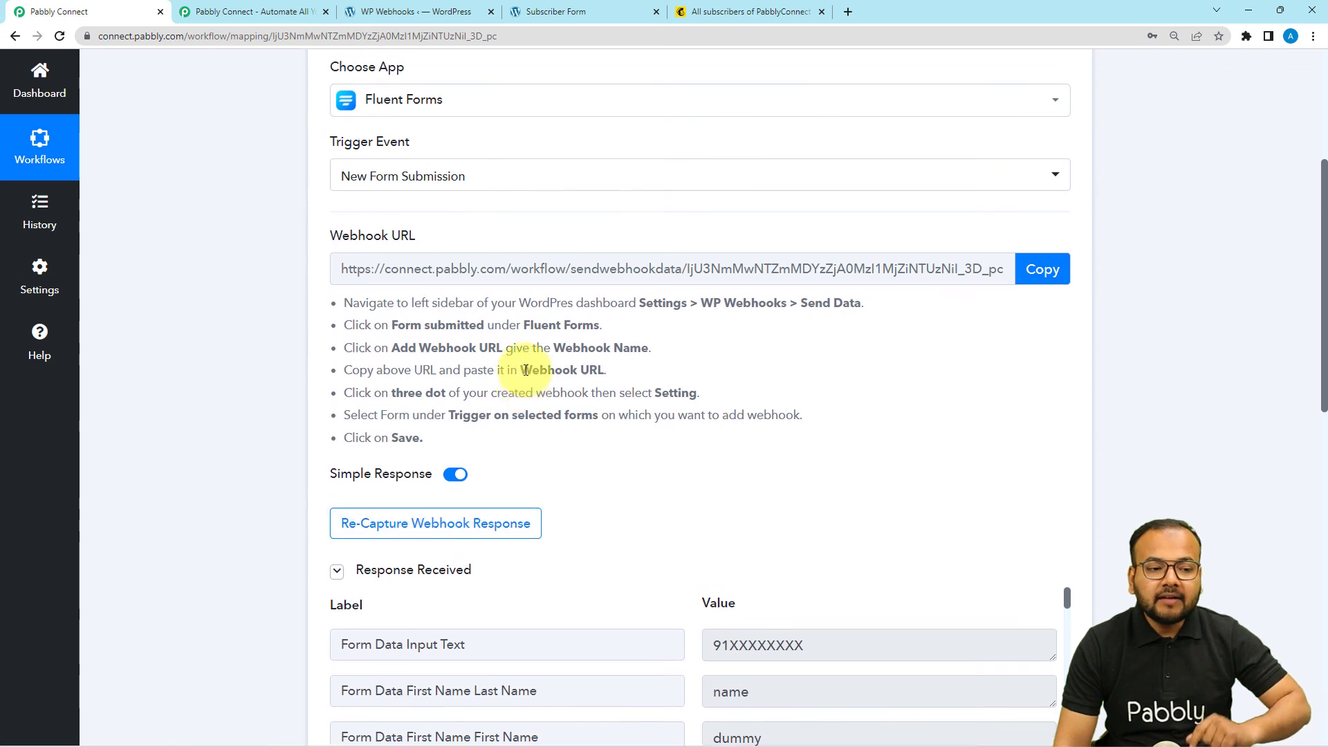
{"action": "scroll", "coordinate": [525, 369], "scroll_direction": "up", "scroll_amount": 4}
{"action": "left_click", "coordinate": [449, 267]}
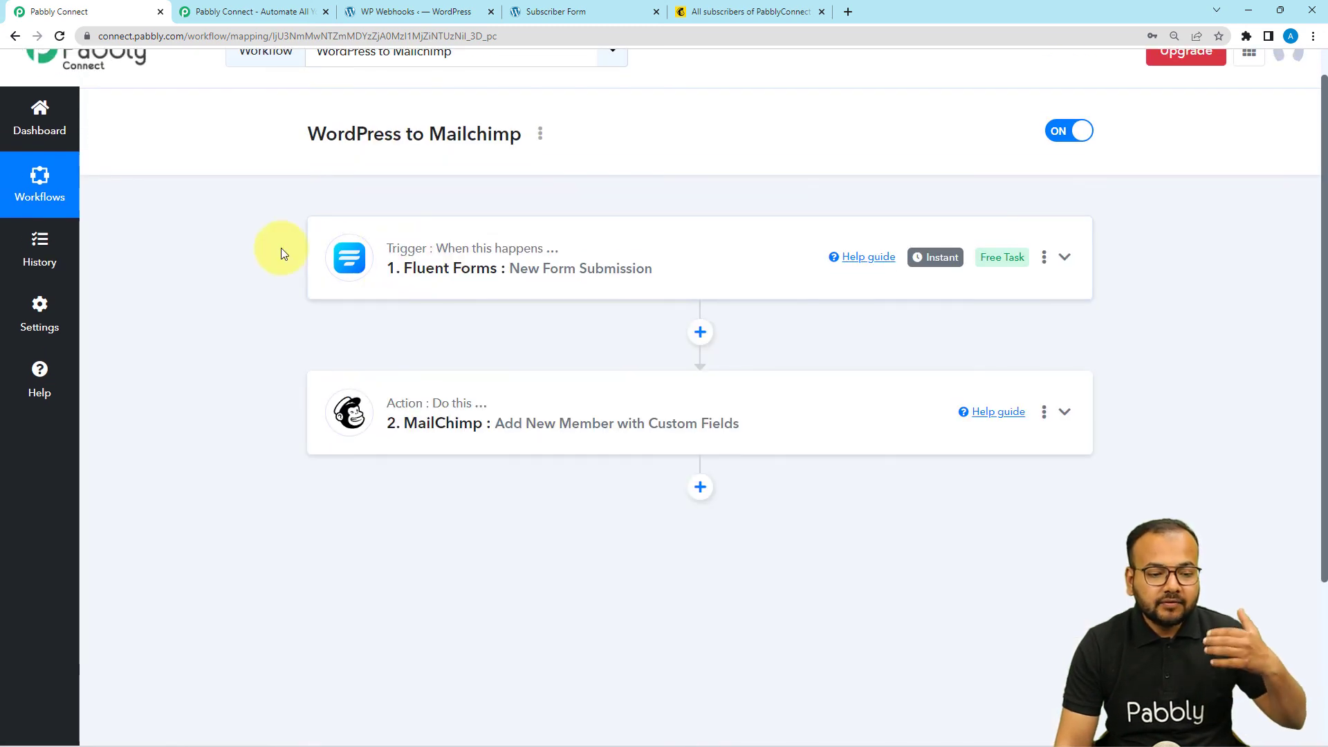